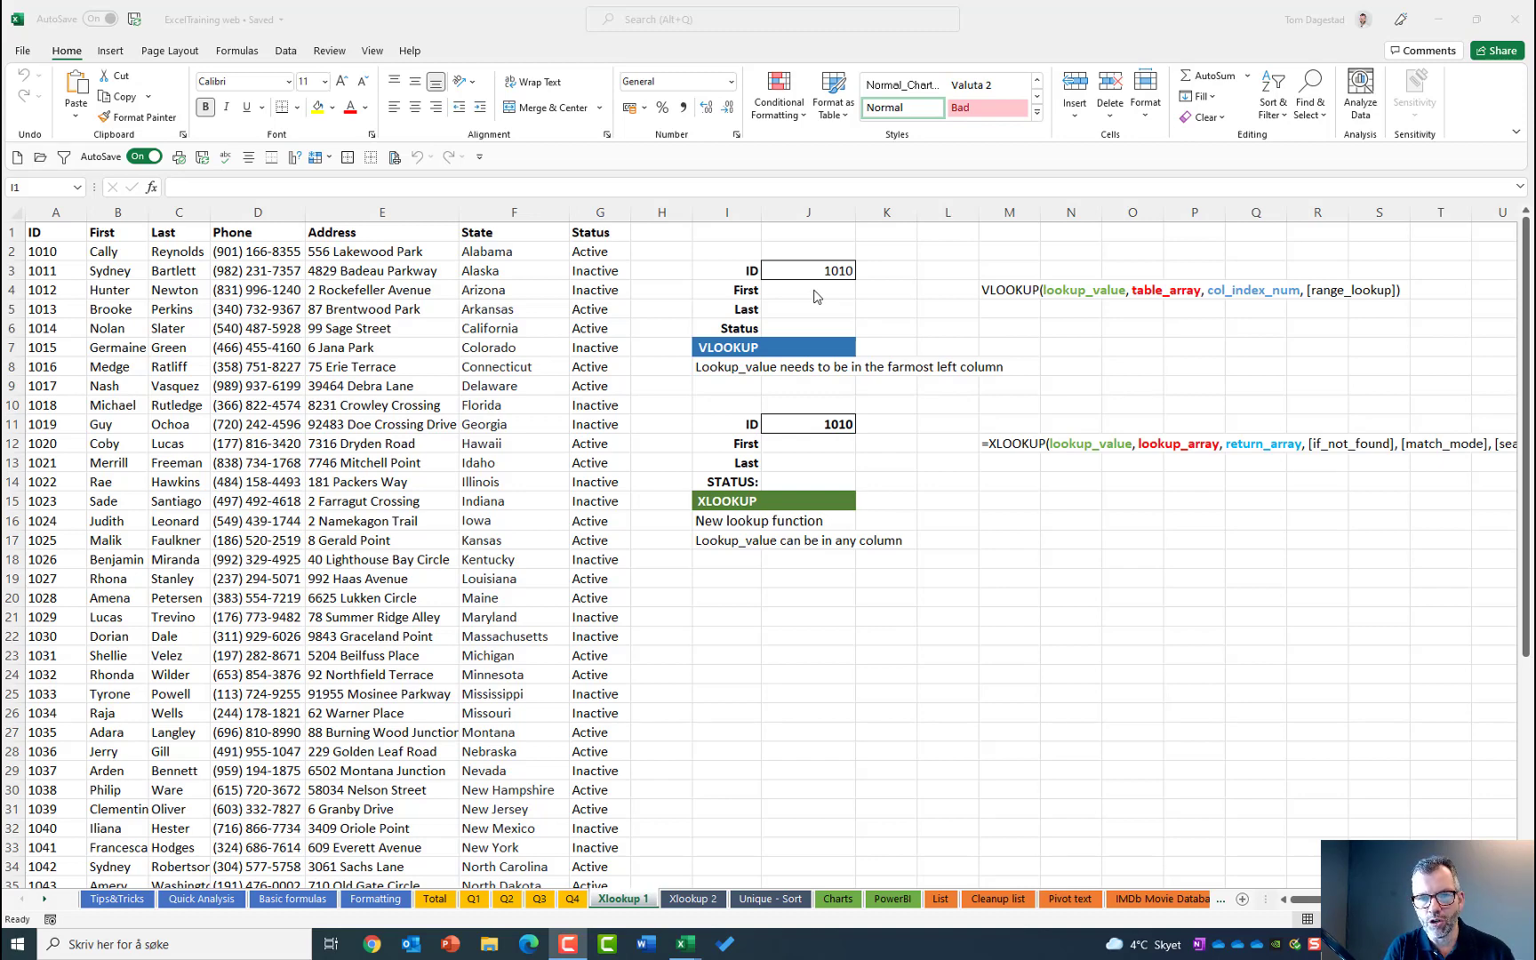
click(808, 293)
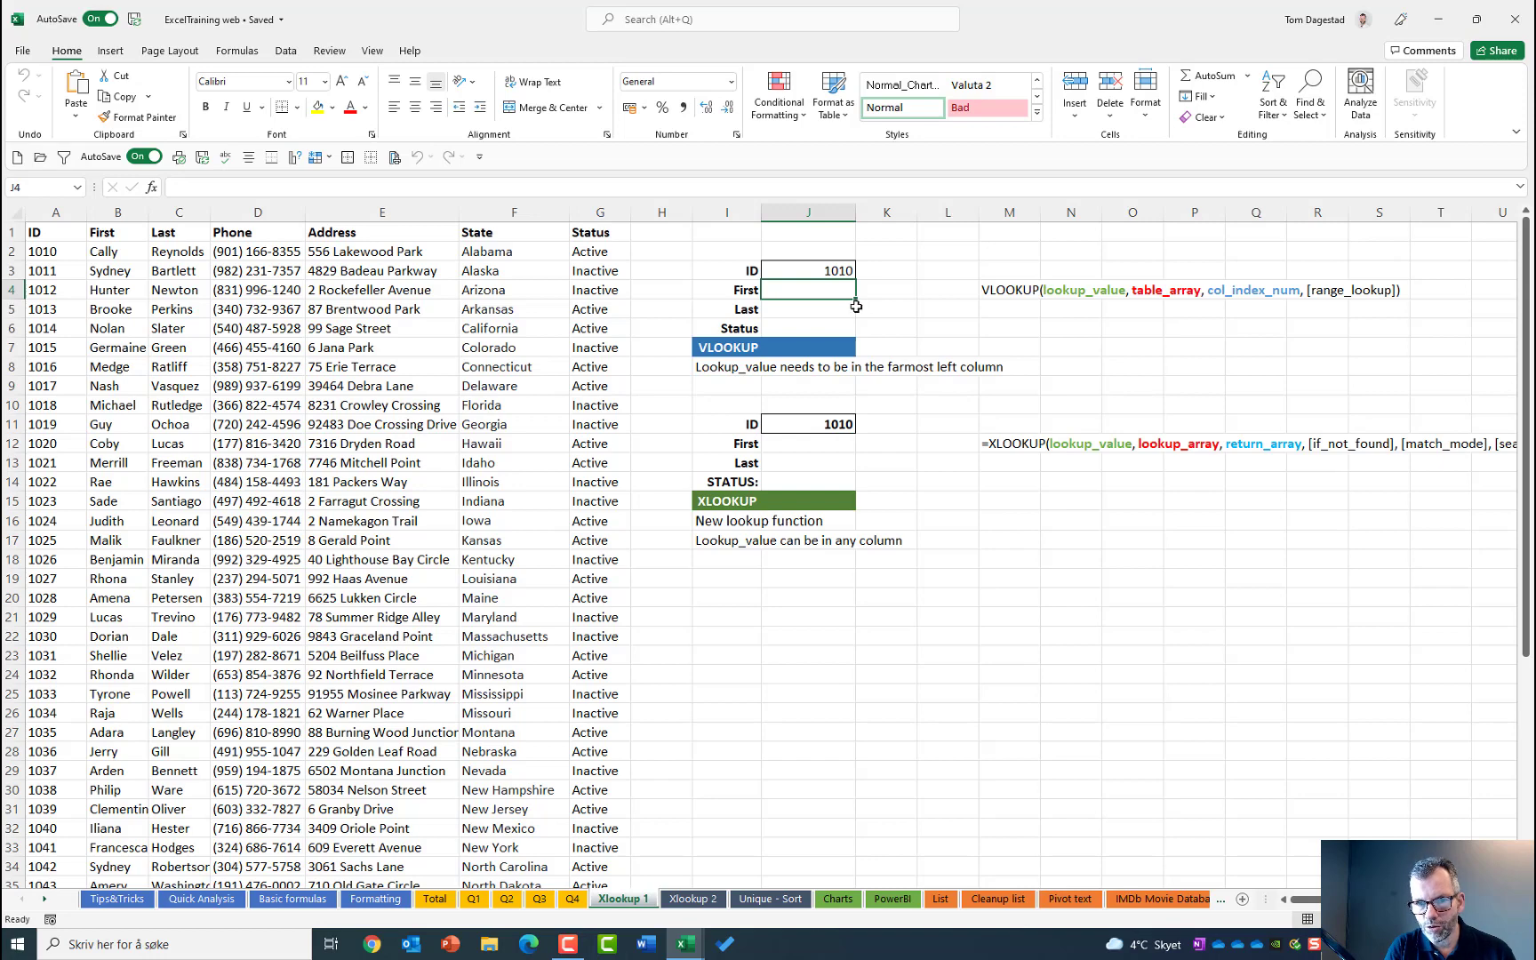
click(820, 271)
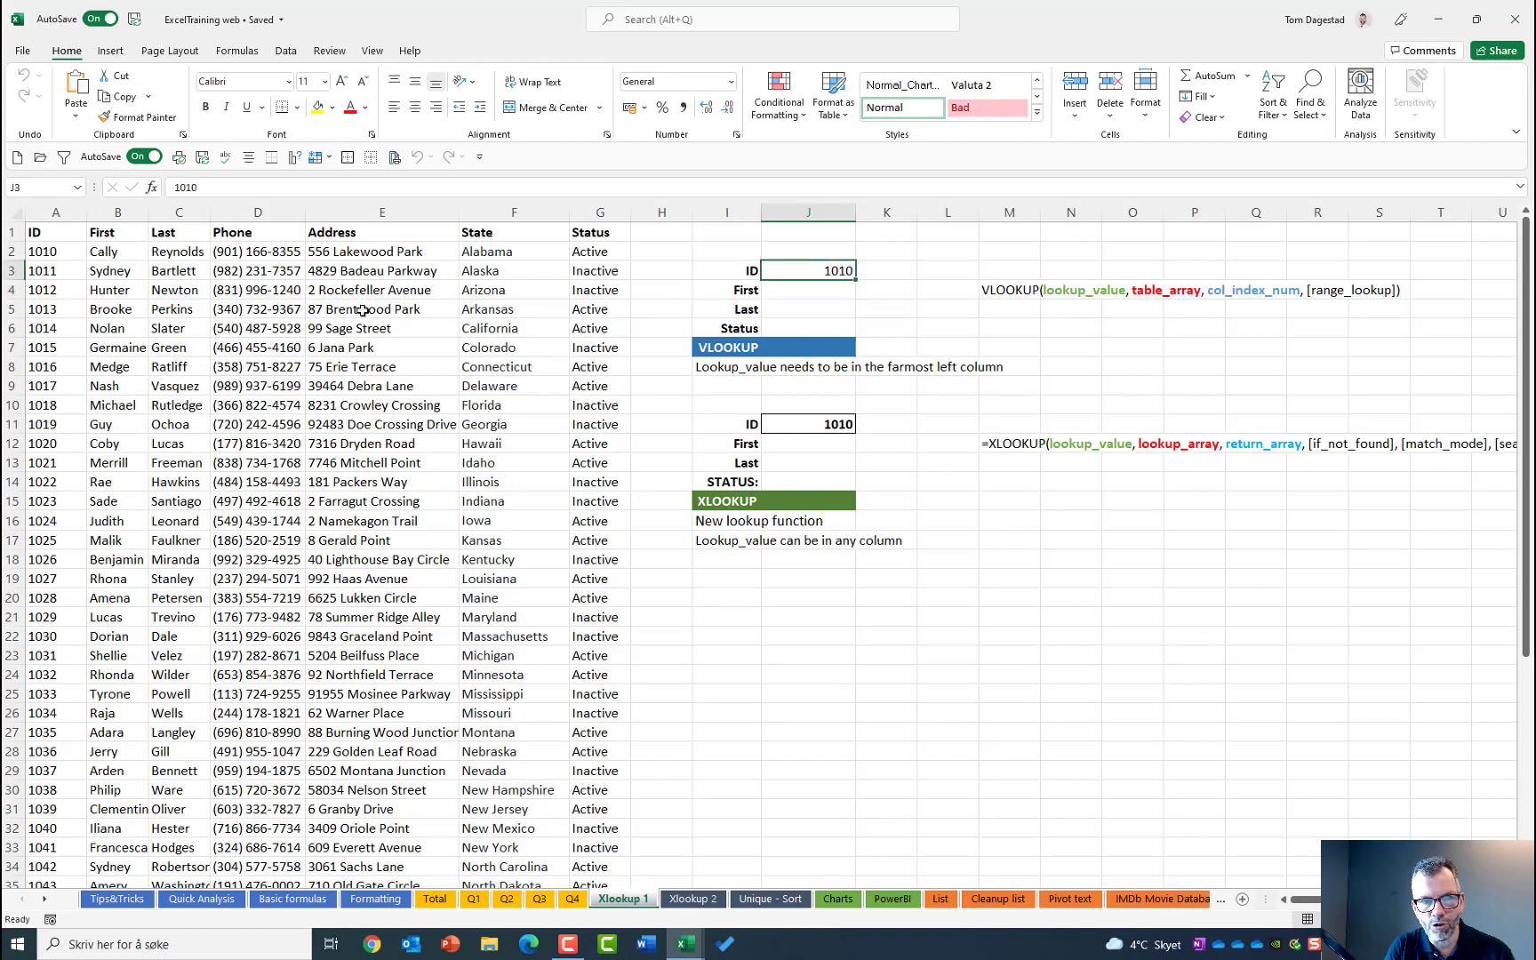
click(56, 213)
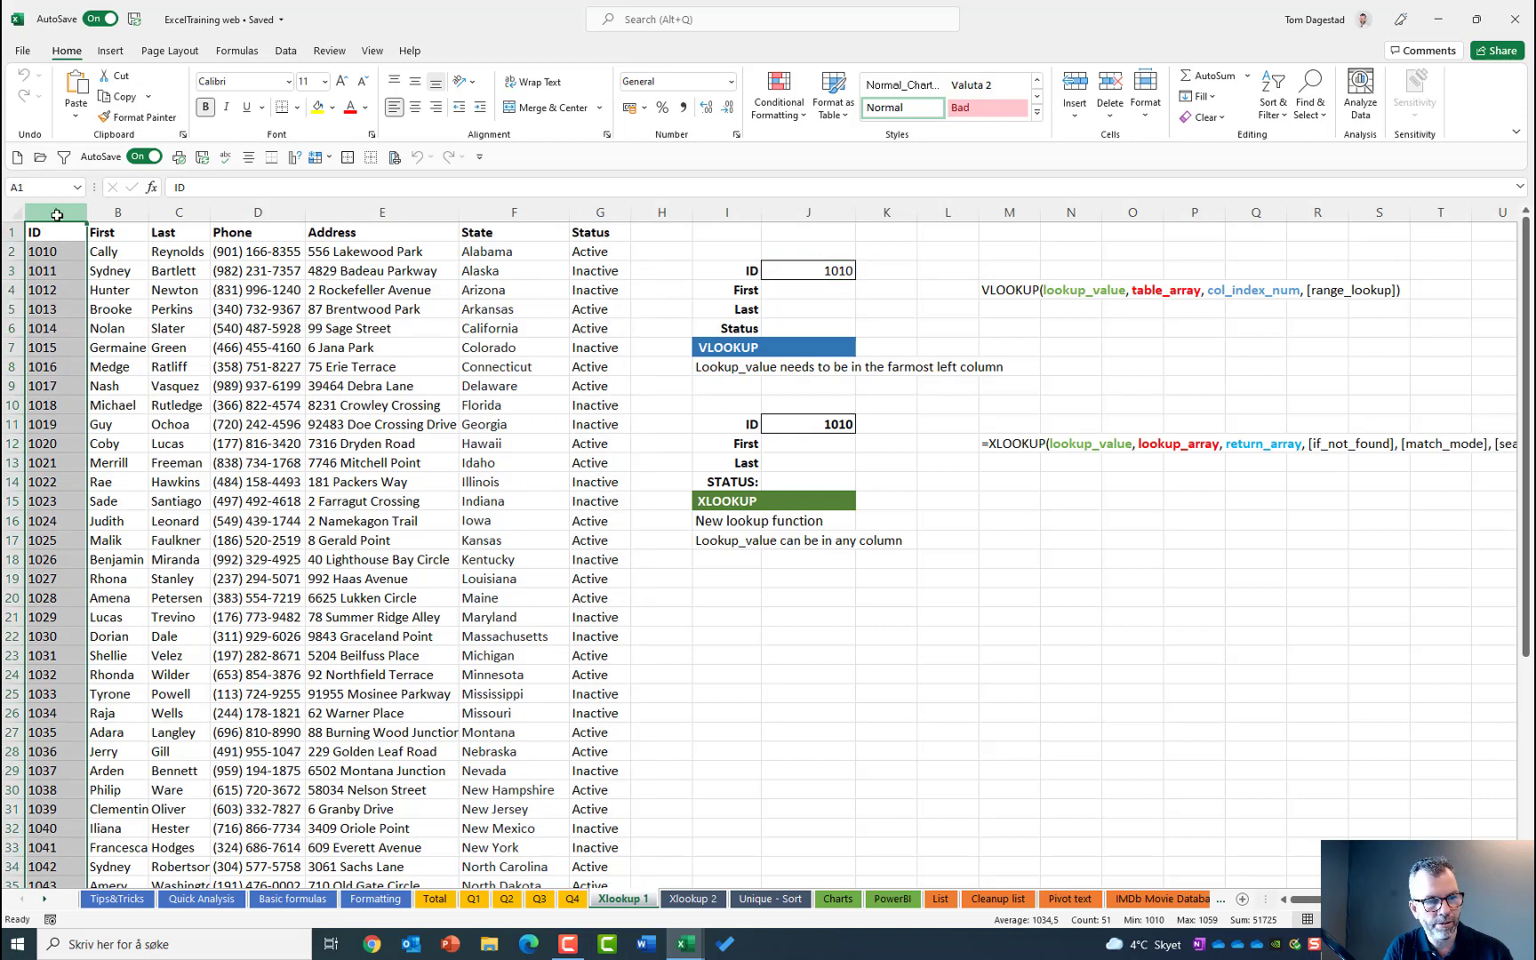
Enter =VLOOKUP(J3;$A$2:$G$51;2) in cell J4 to look up the first name for the ID, with an absolute table range.
click(808, 291)
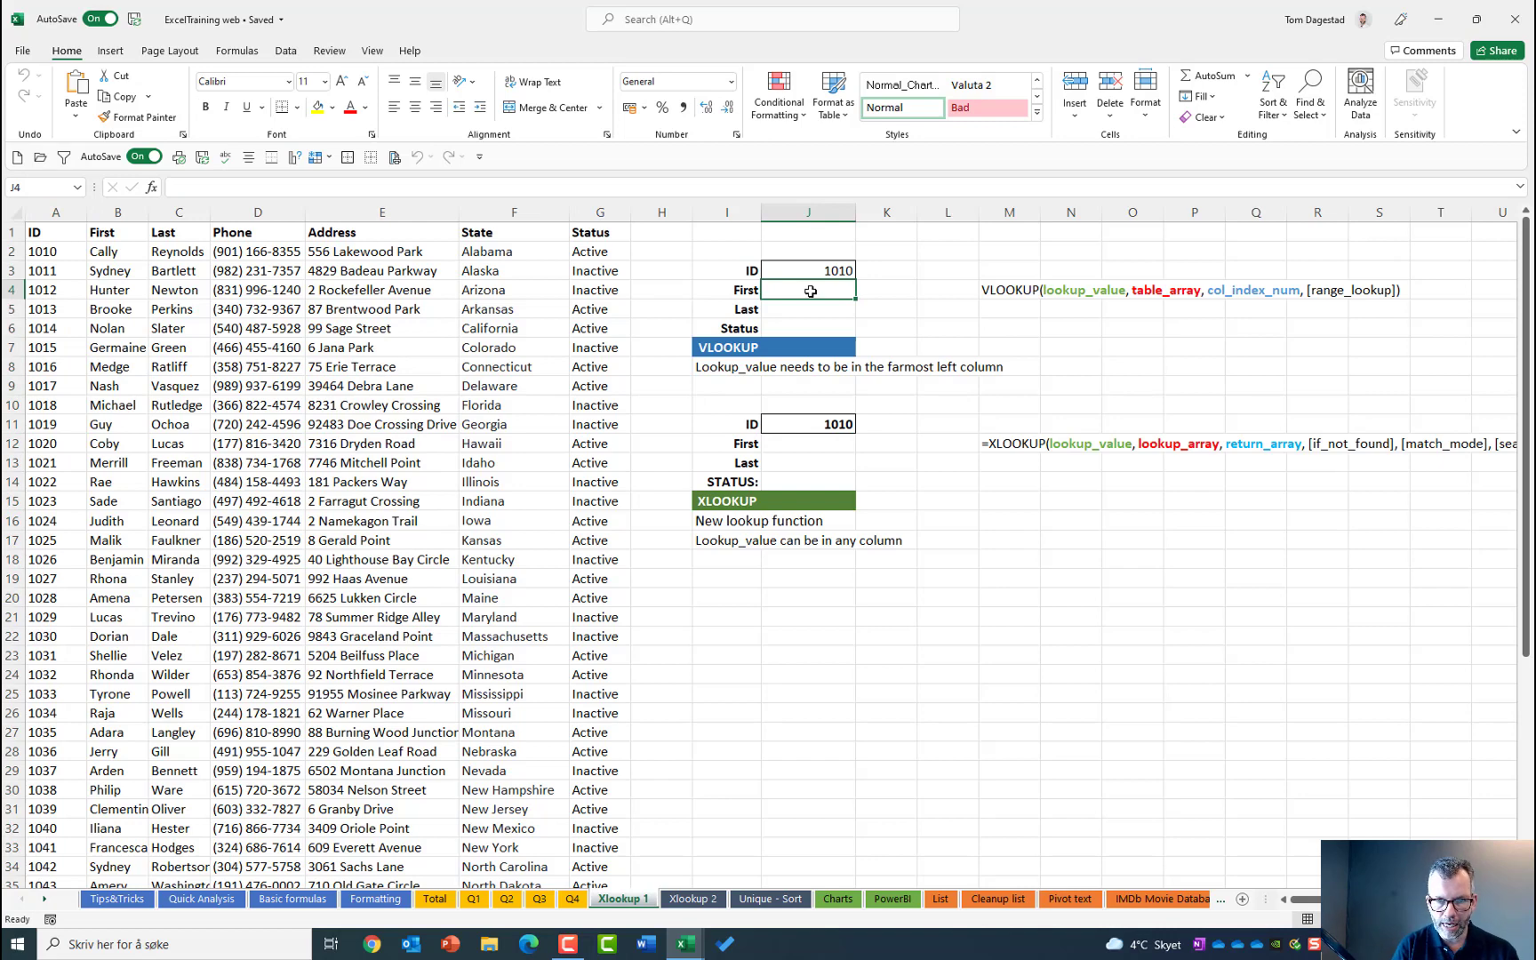
text(=vl)
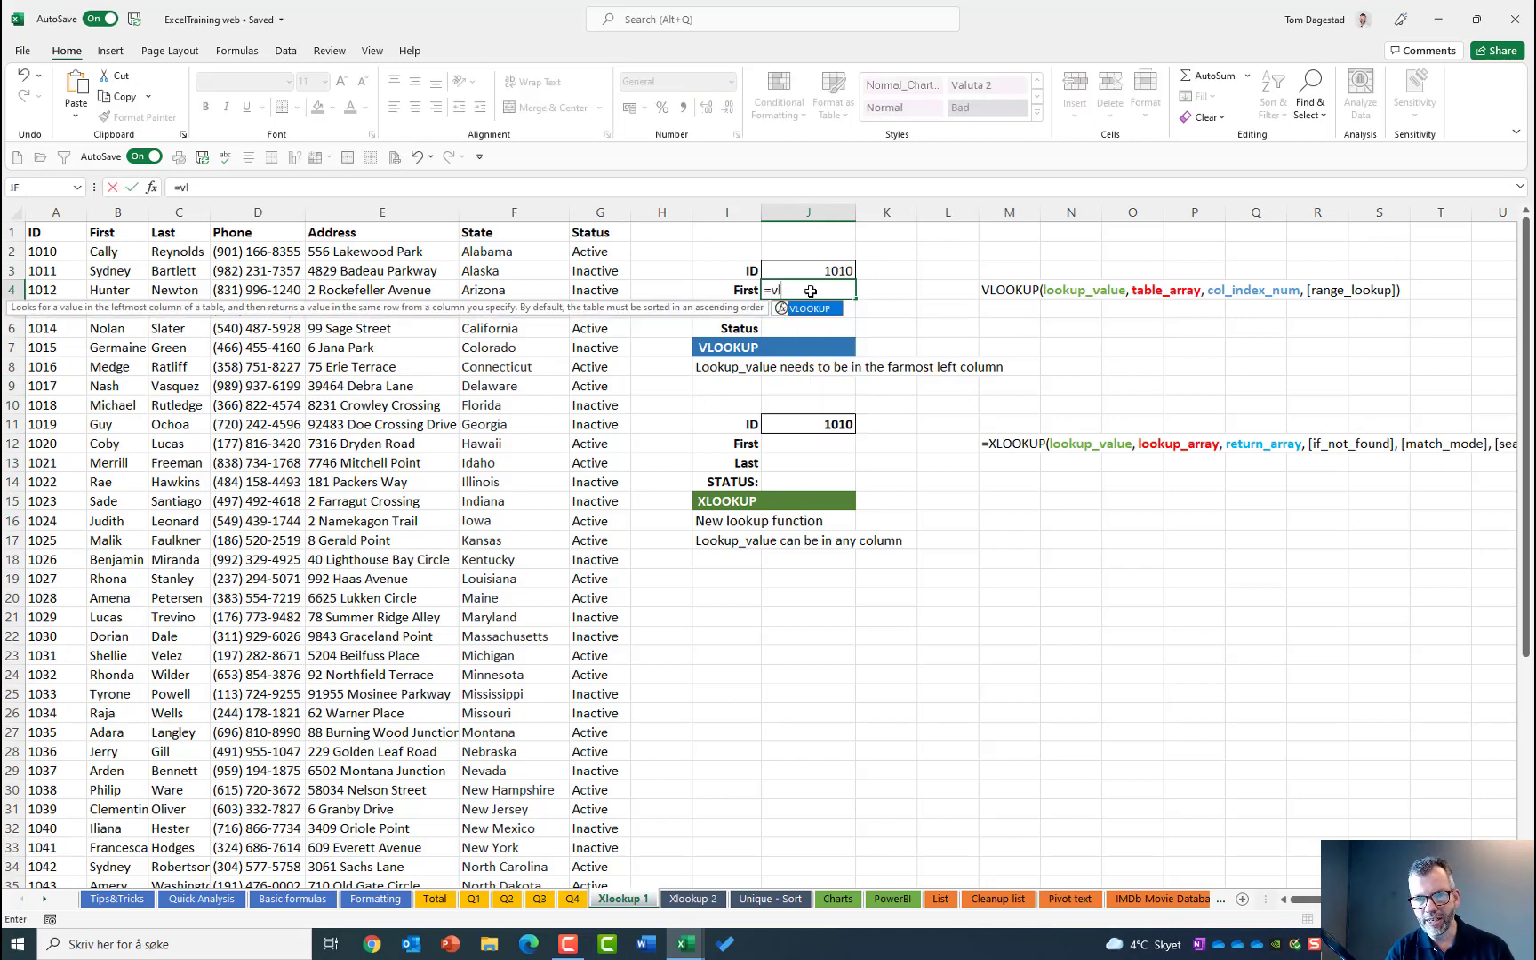
key(Tab)
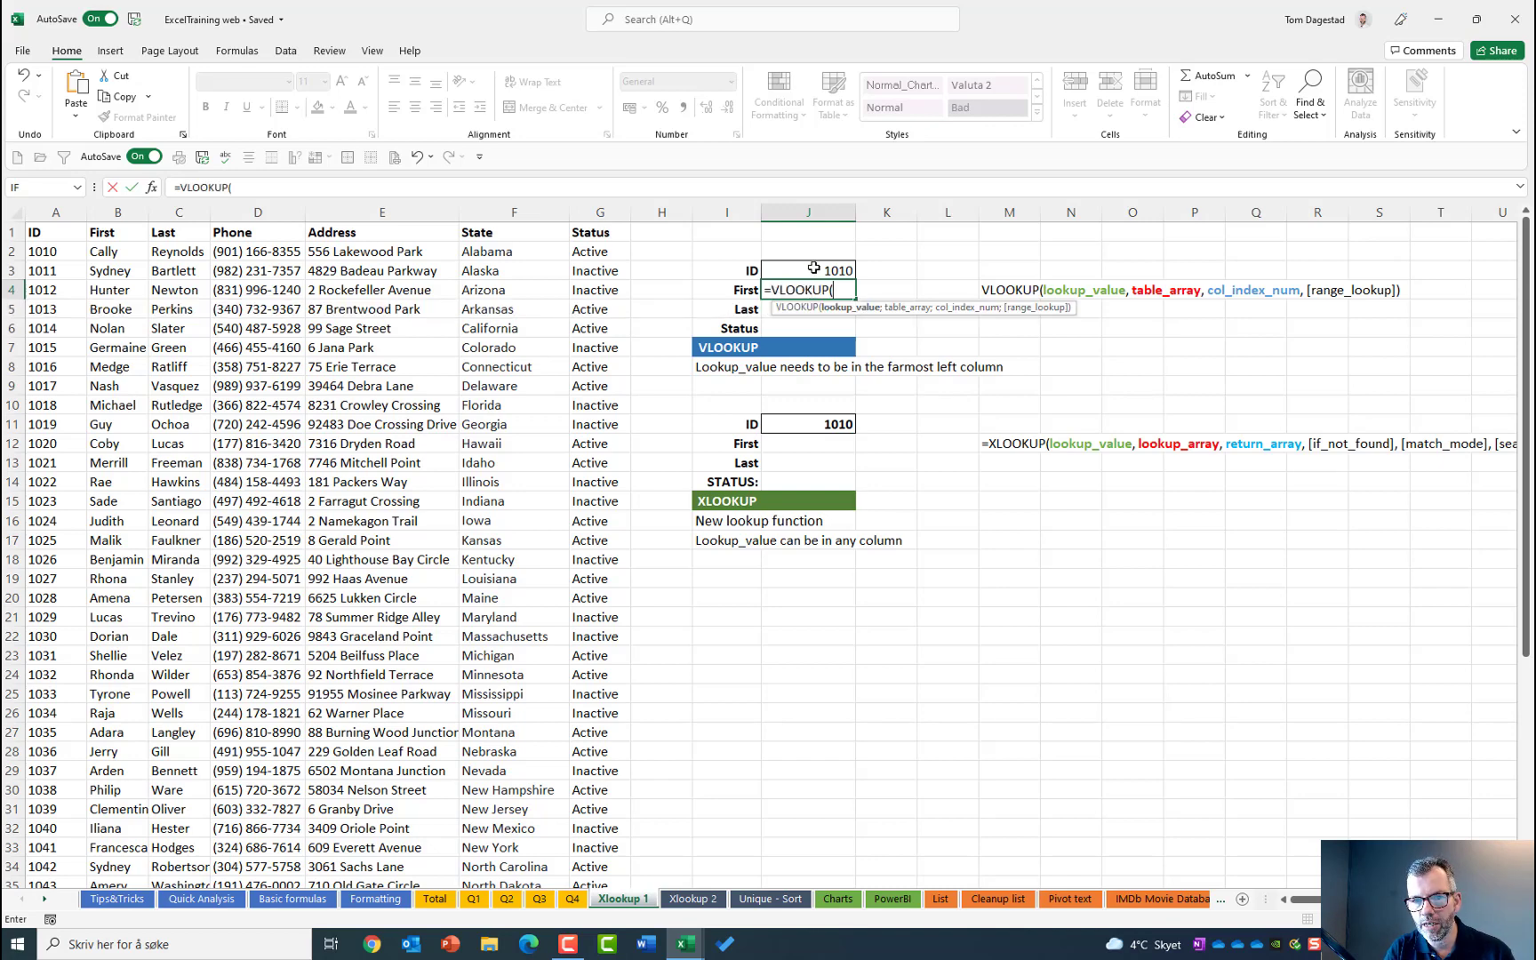
click(814, 267)
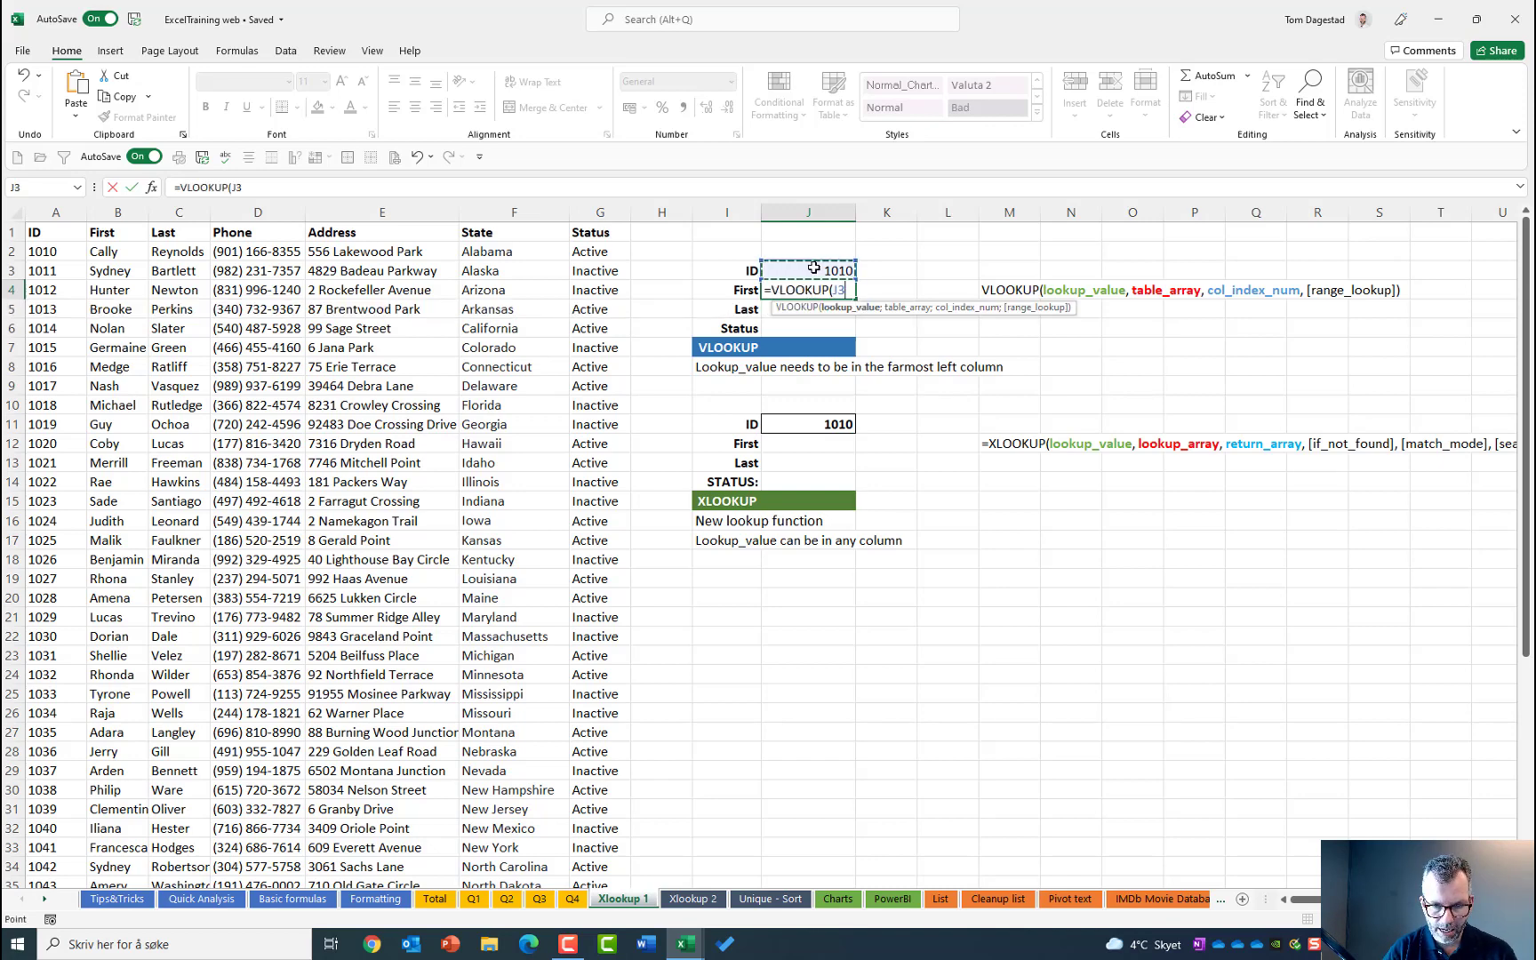
text(;)
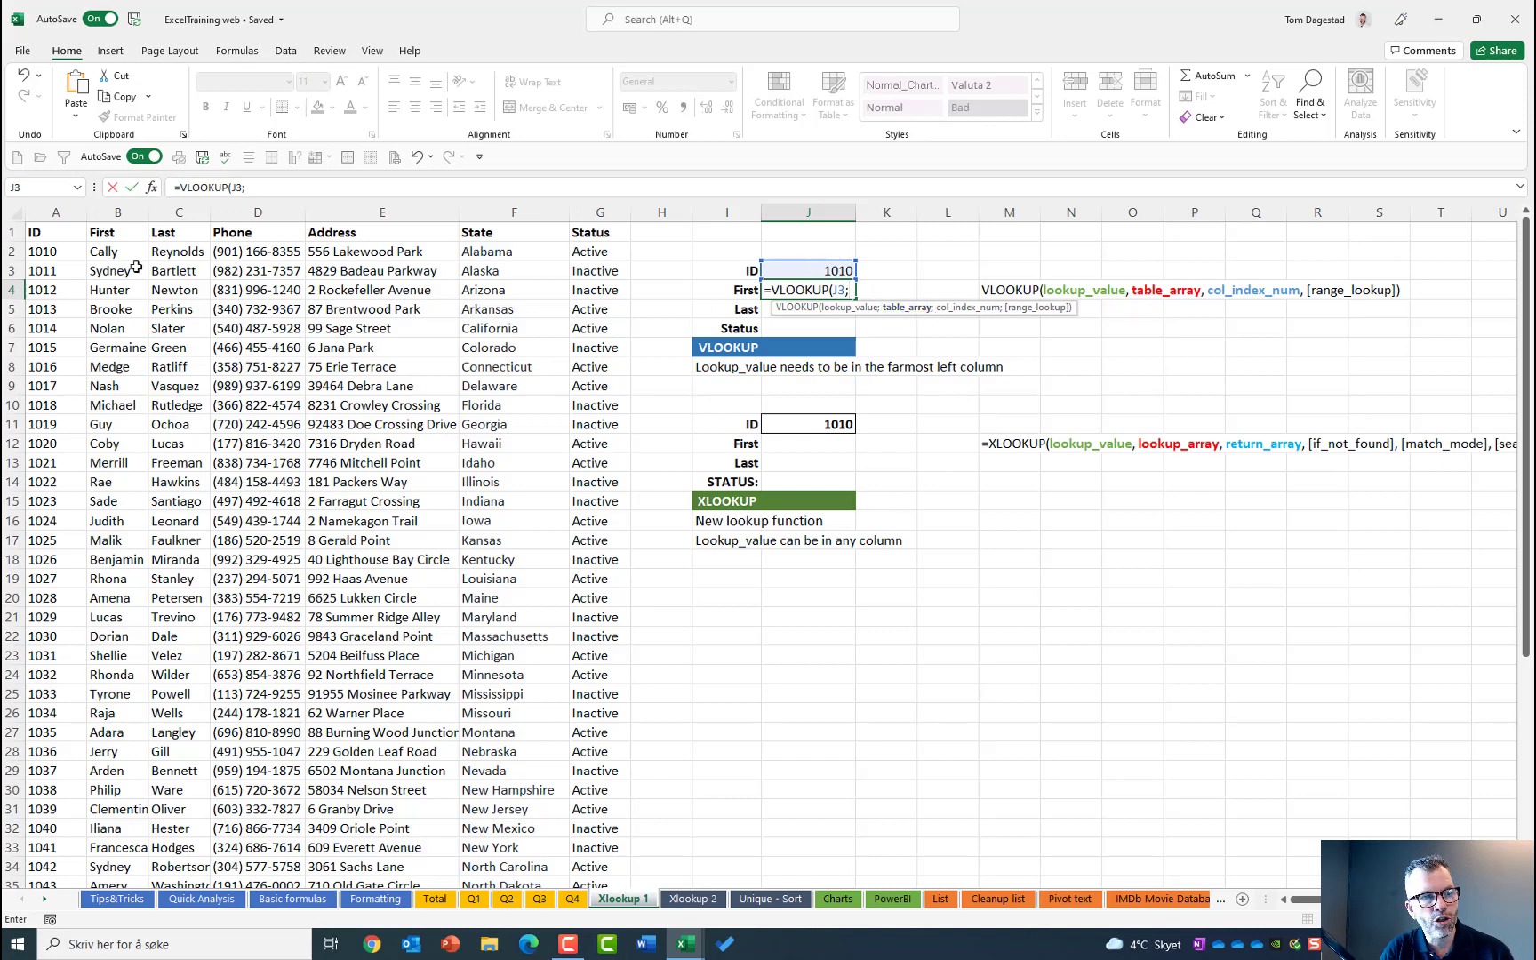
drag(43, 251, 593, 849)
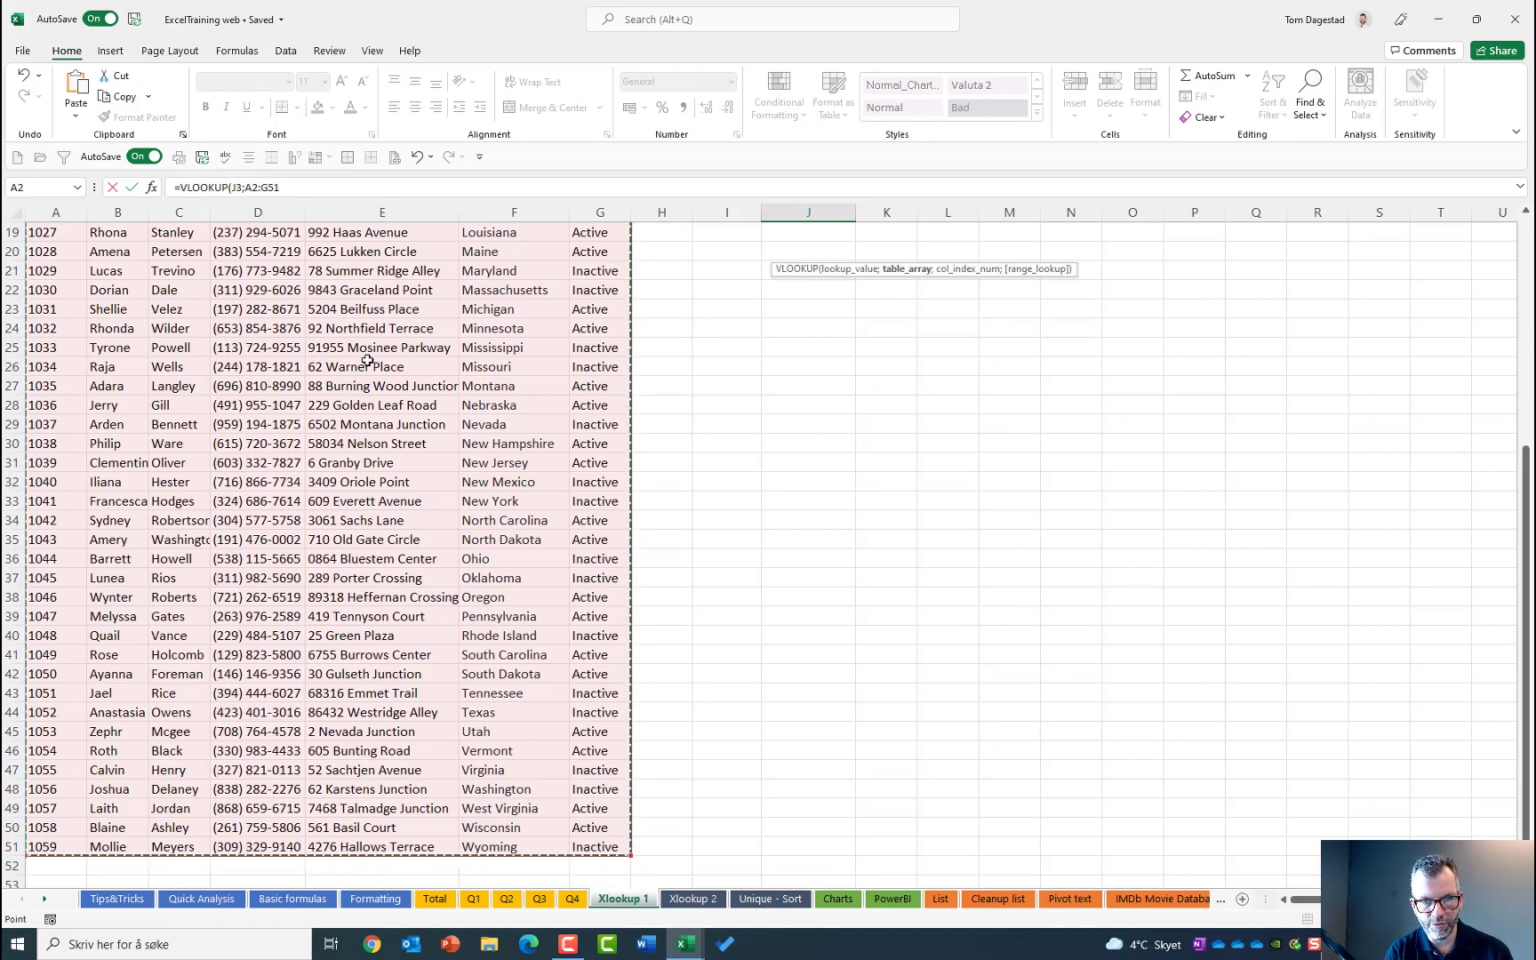
key(F4)
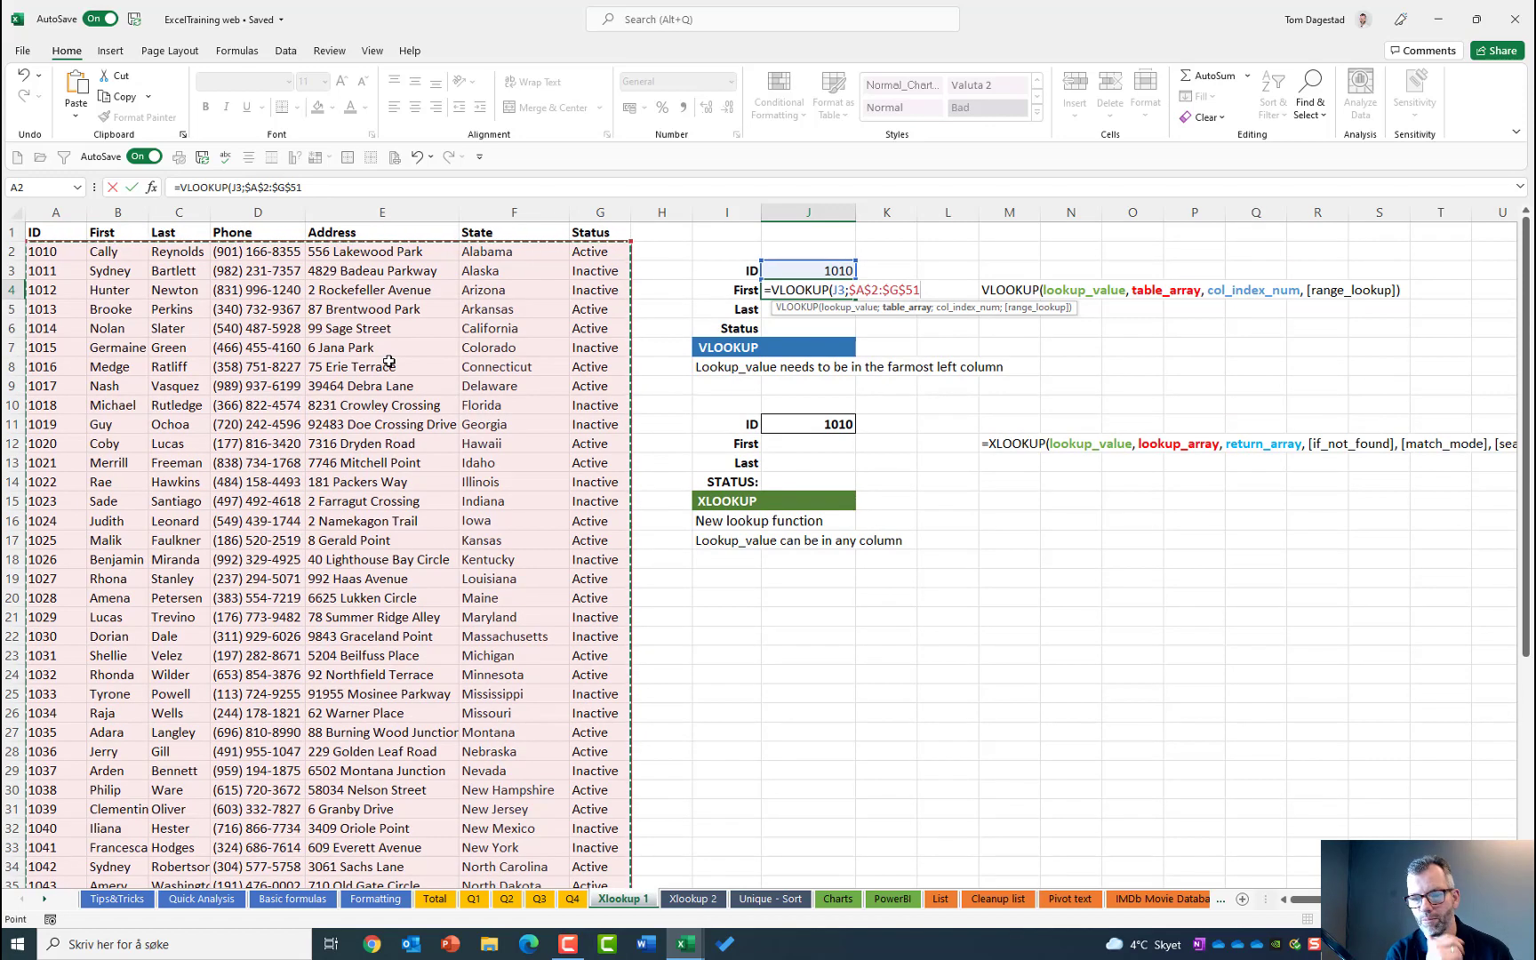
text(;2)
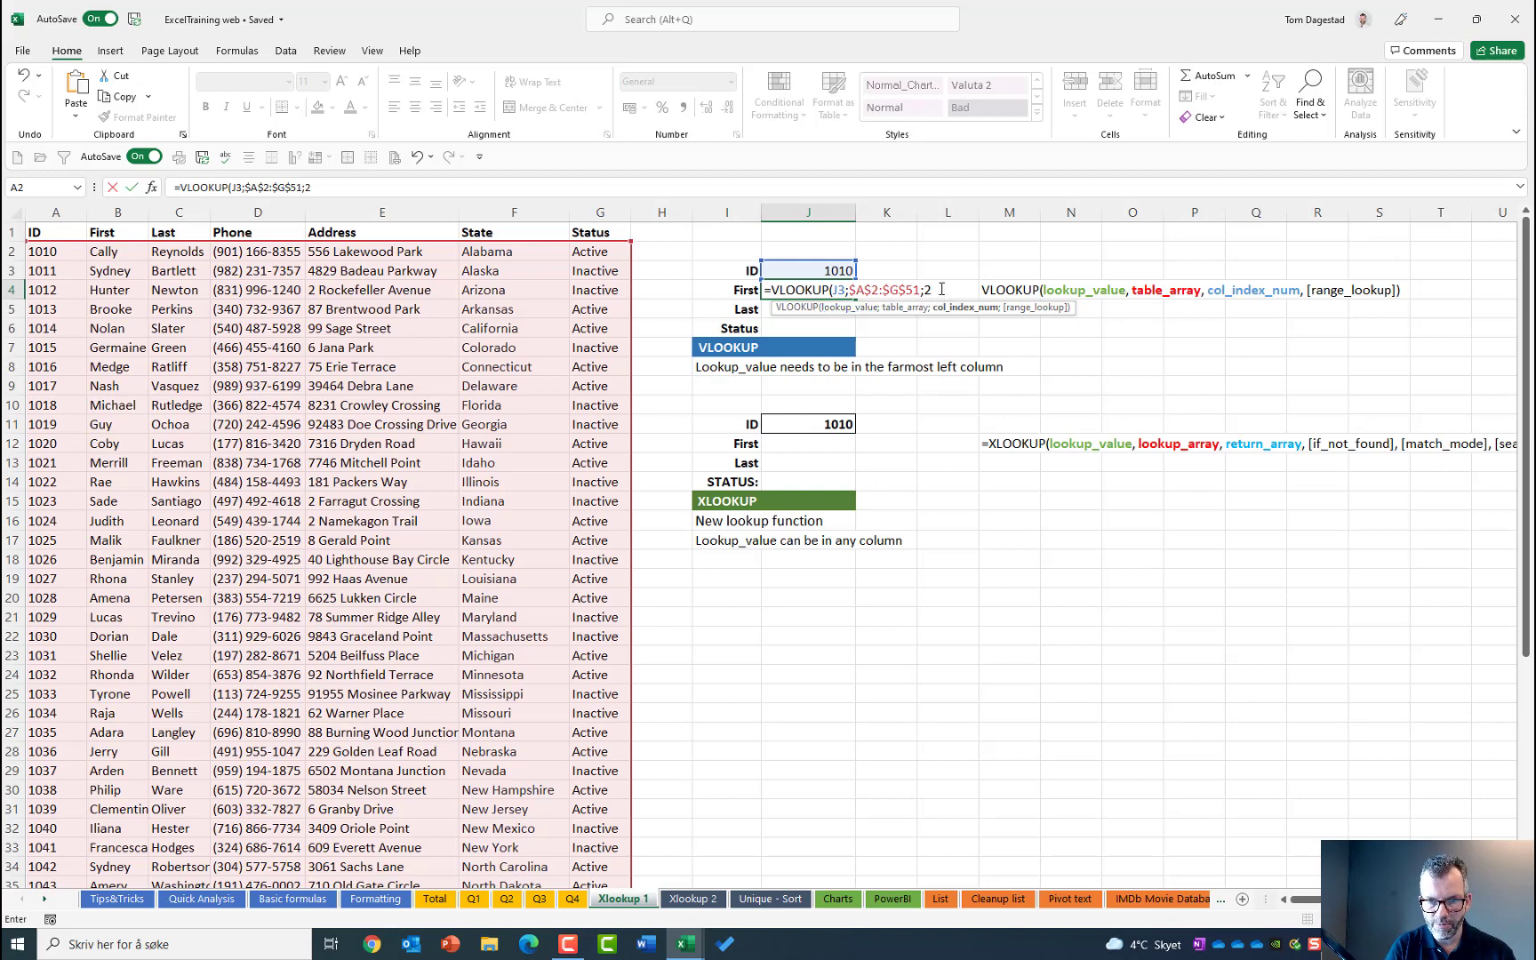
text())
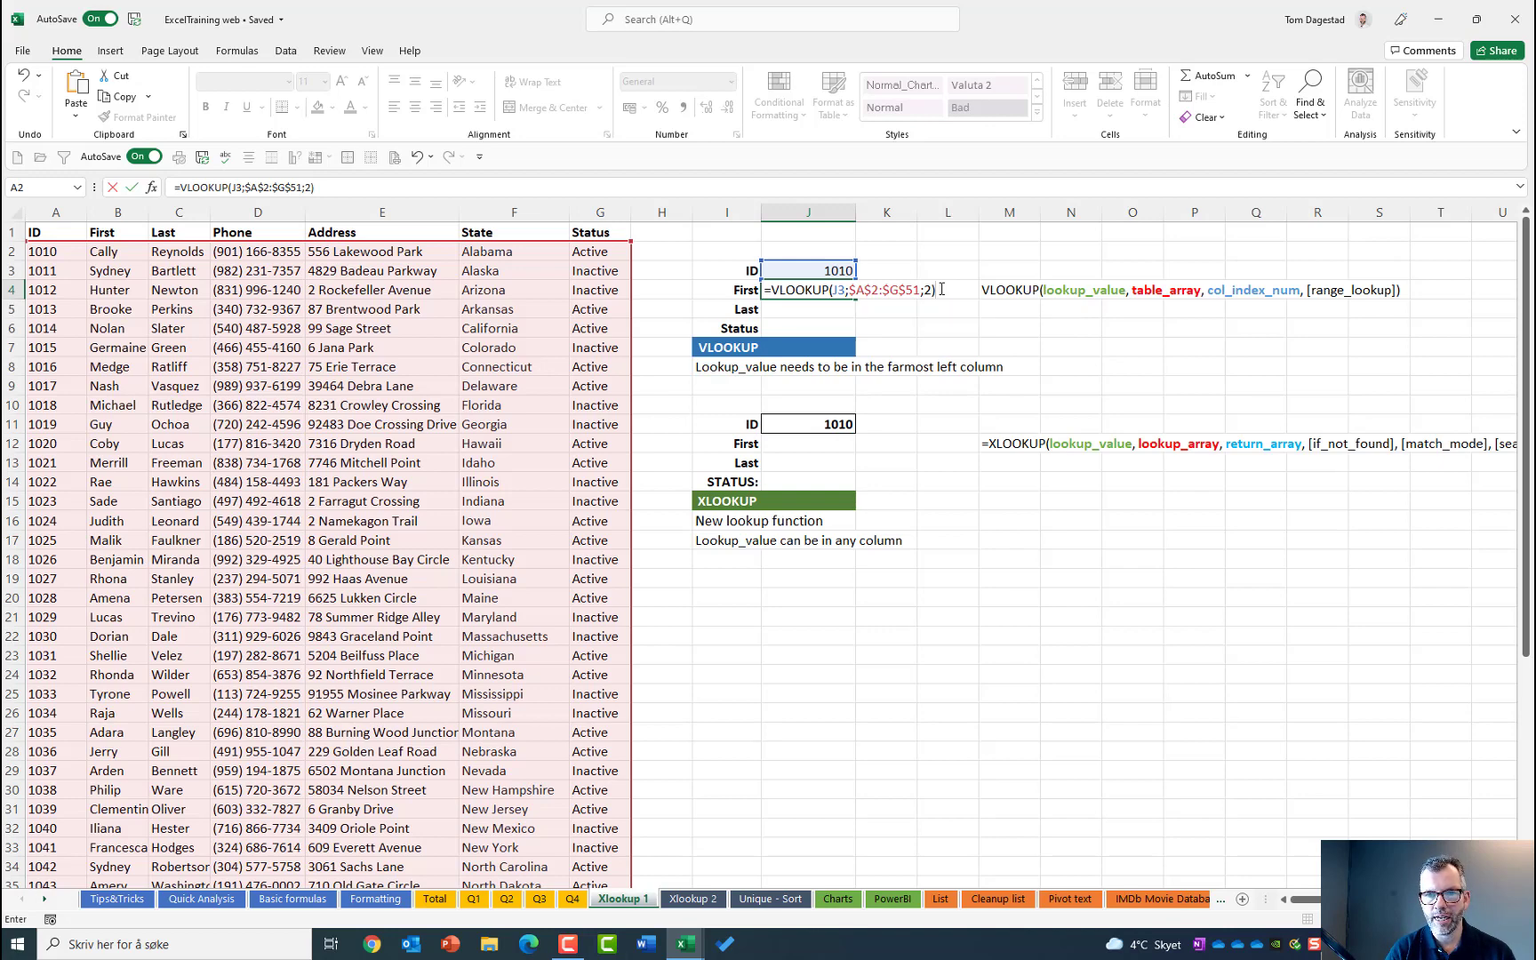
key(Return)
click(817, 286)
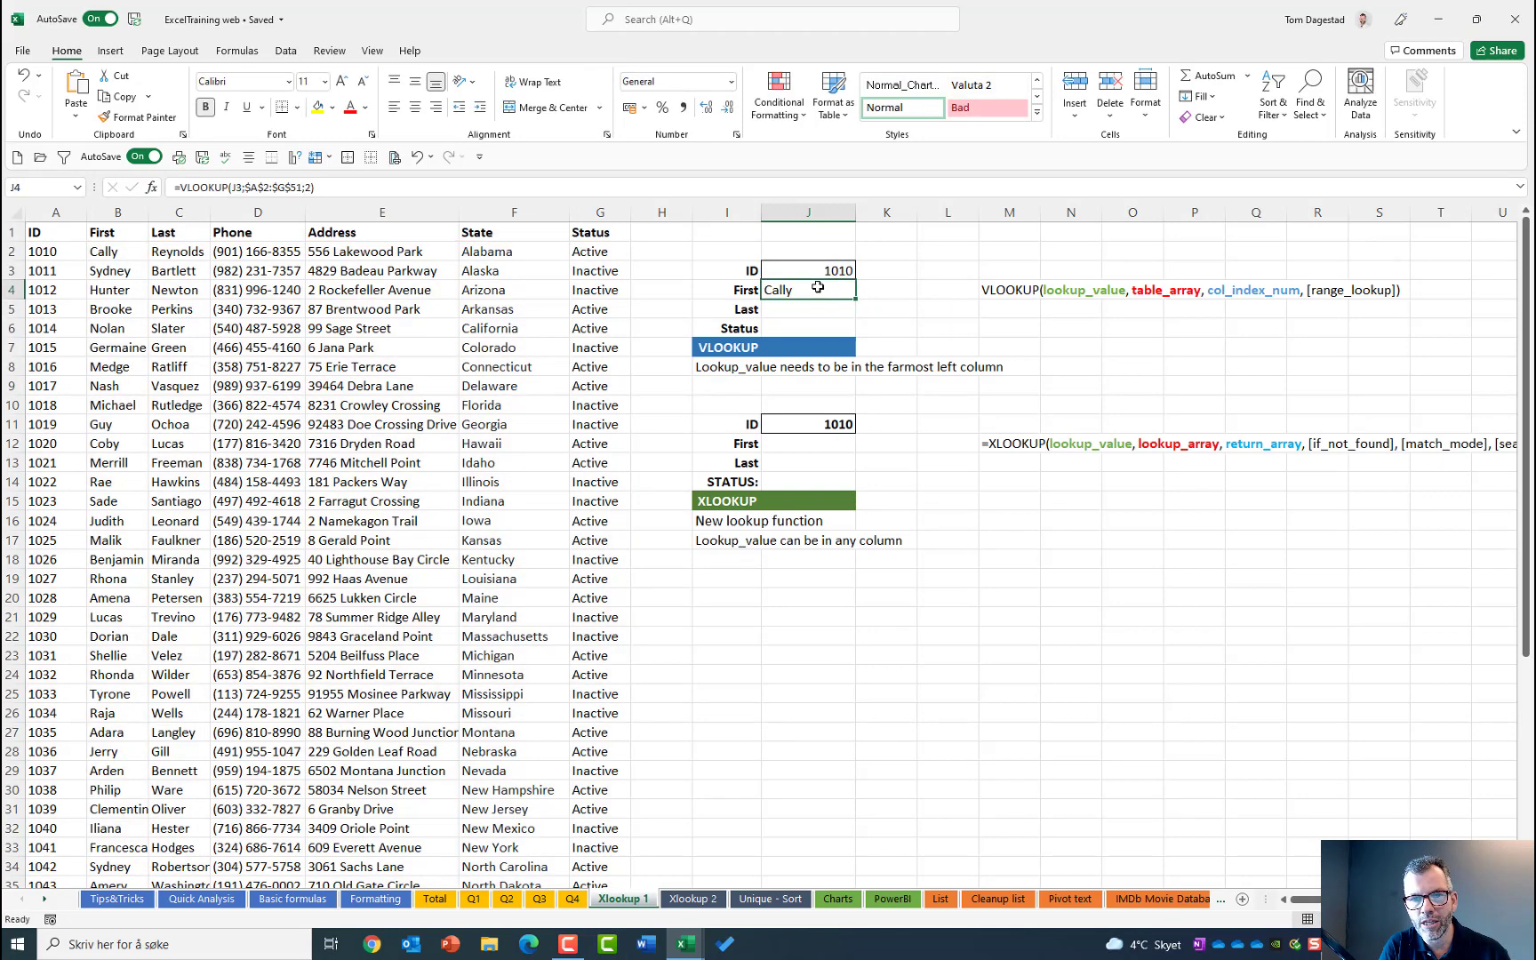
Center the contents of column J horizontally.
click(804, 271)
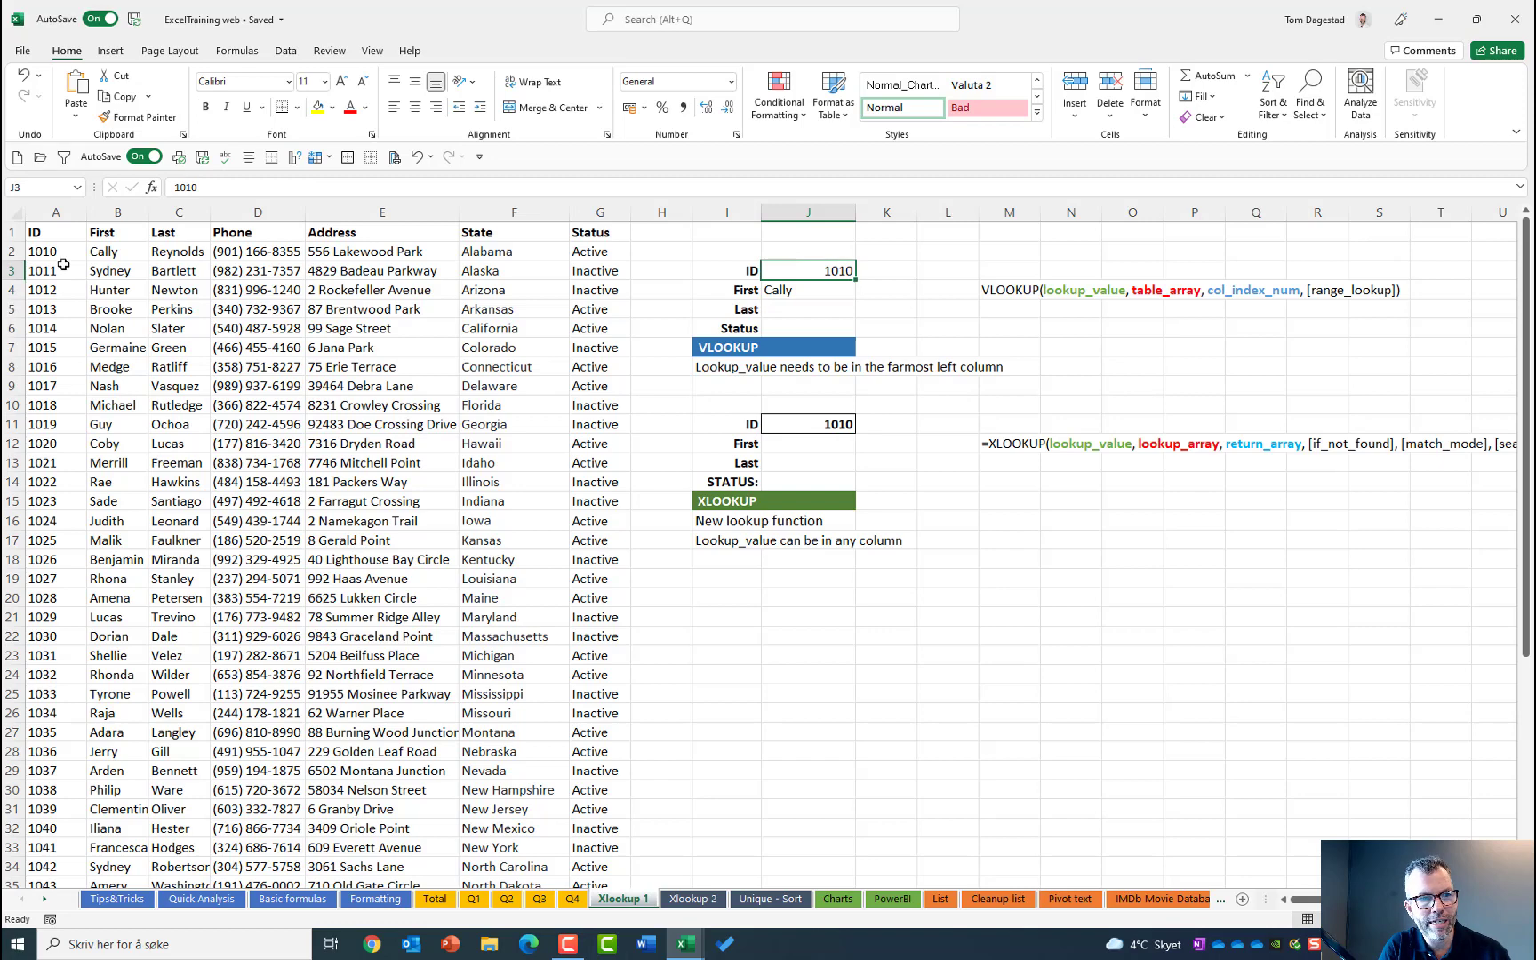
click(800, 213)
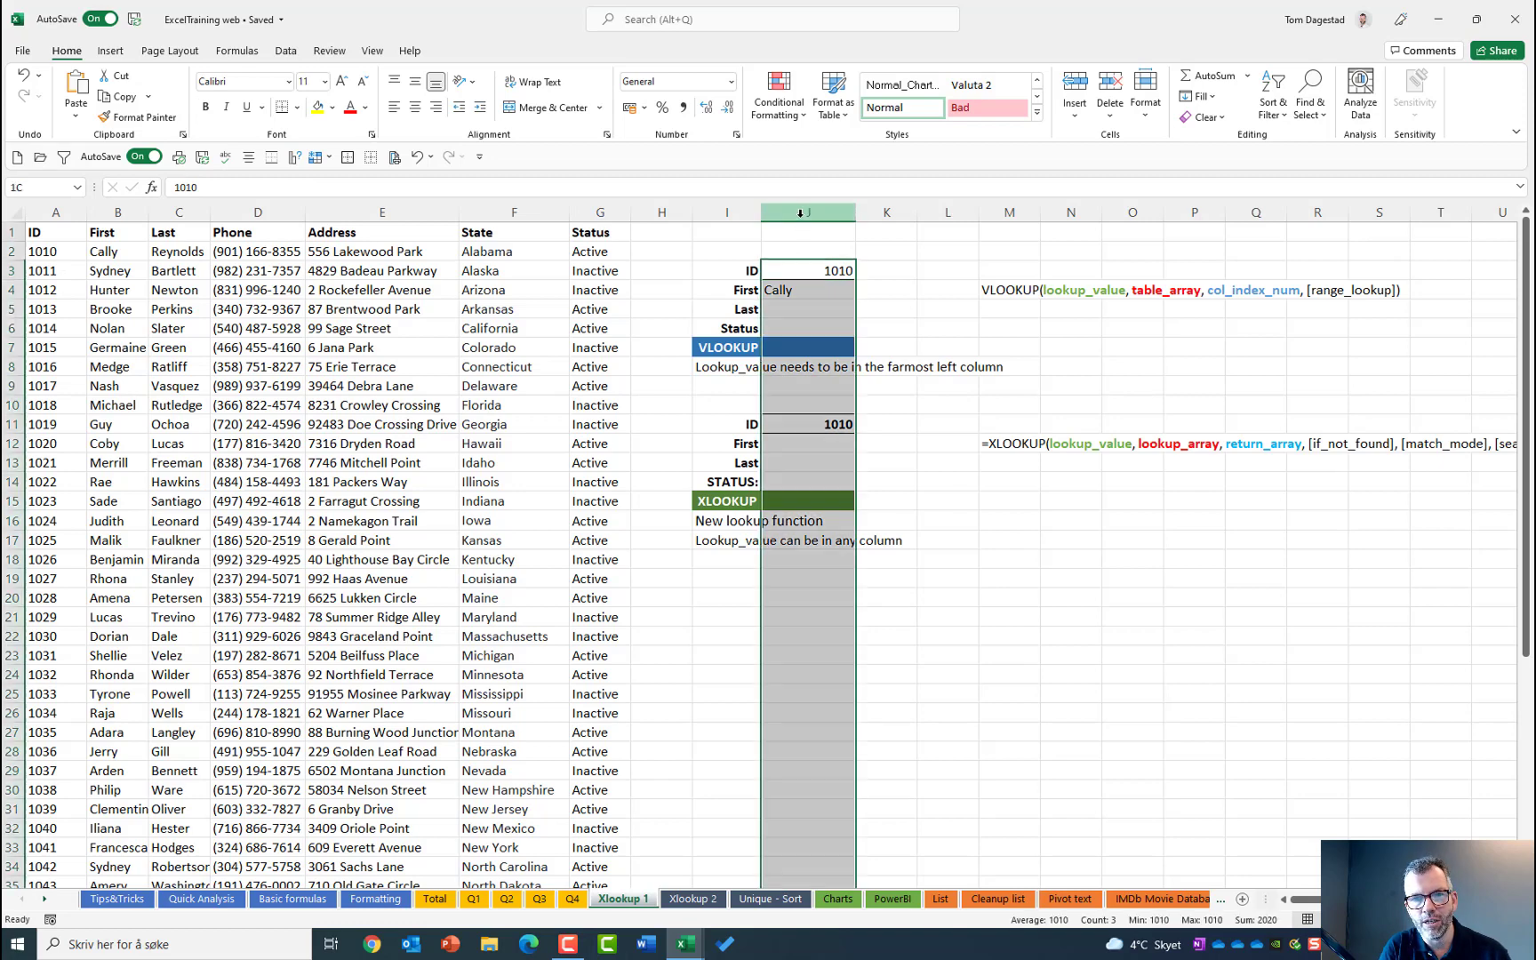
click(418, 109)
Set the lookup ID in cell J3 to 1020.
click(803, 269)
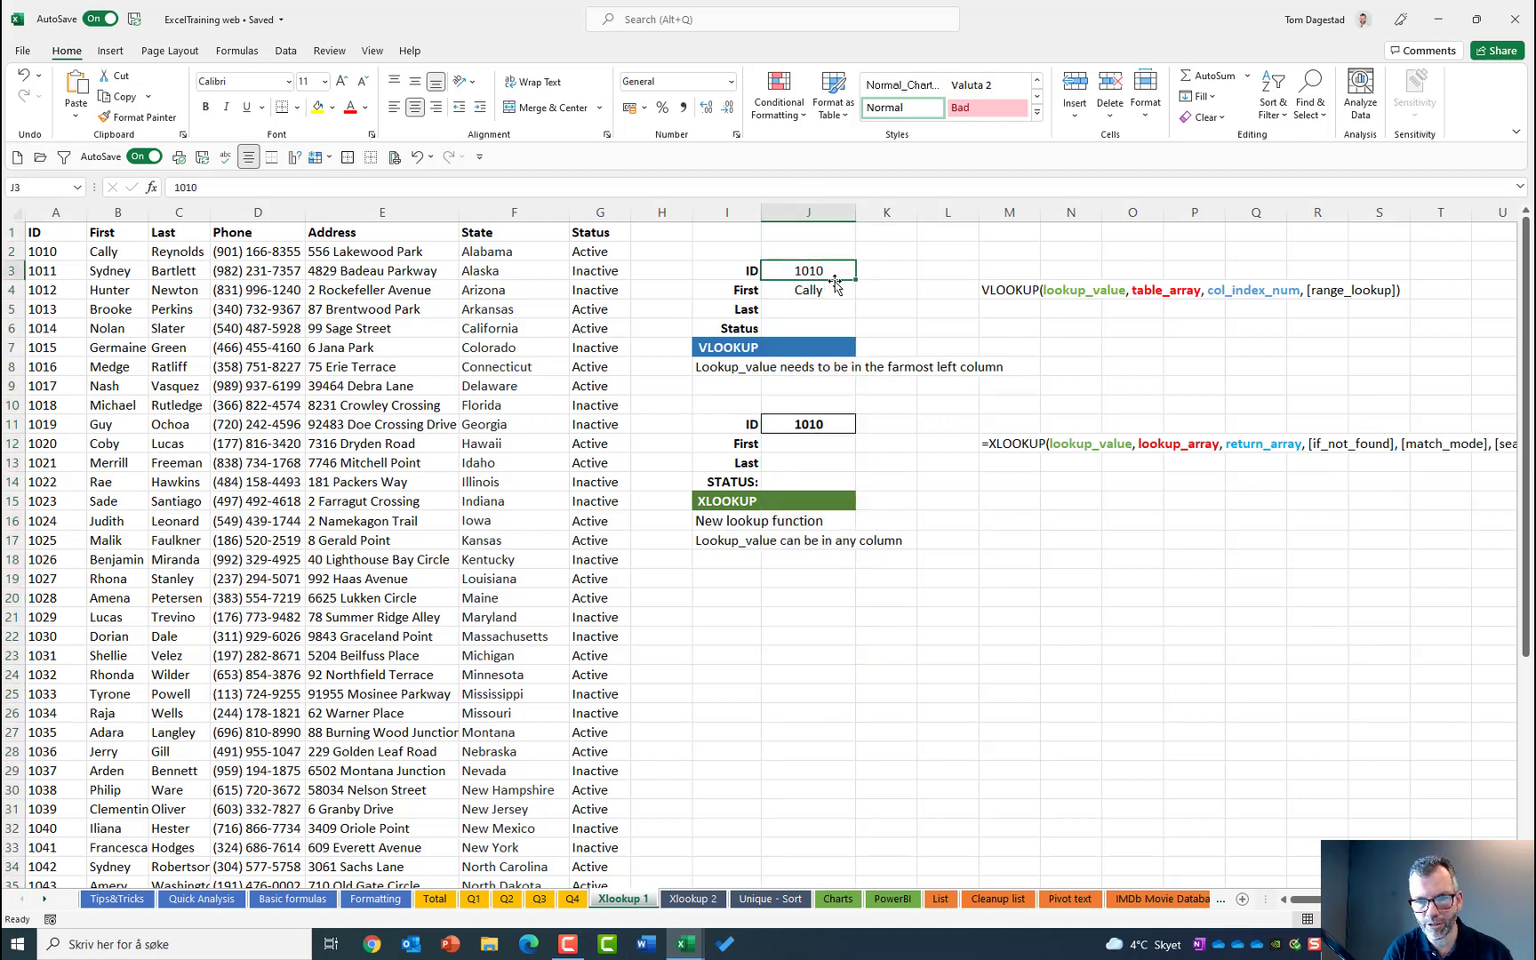
text(1020)
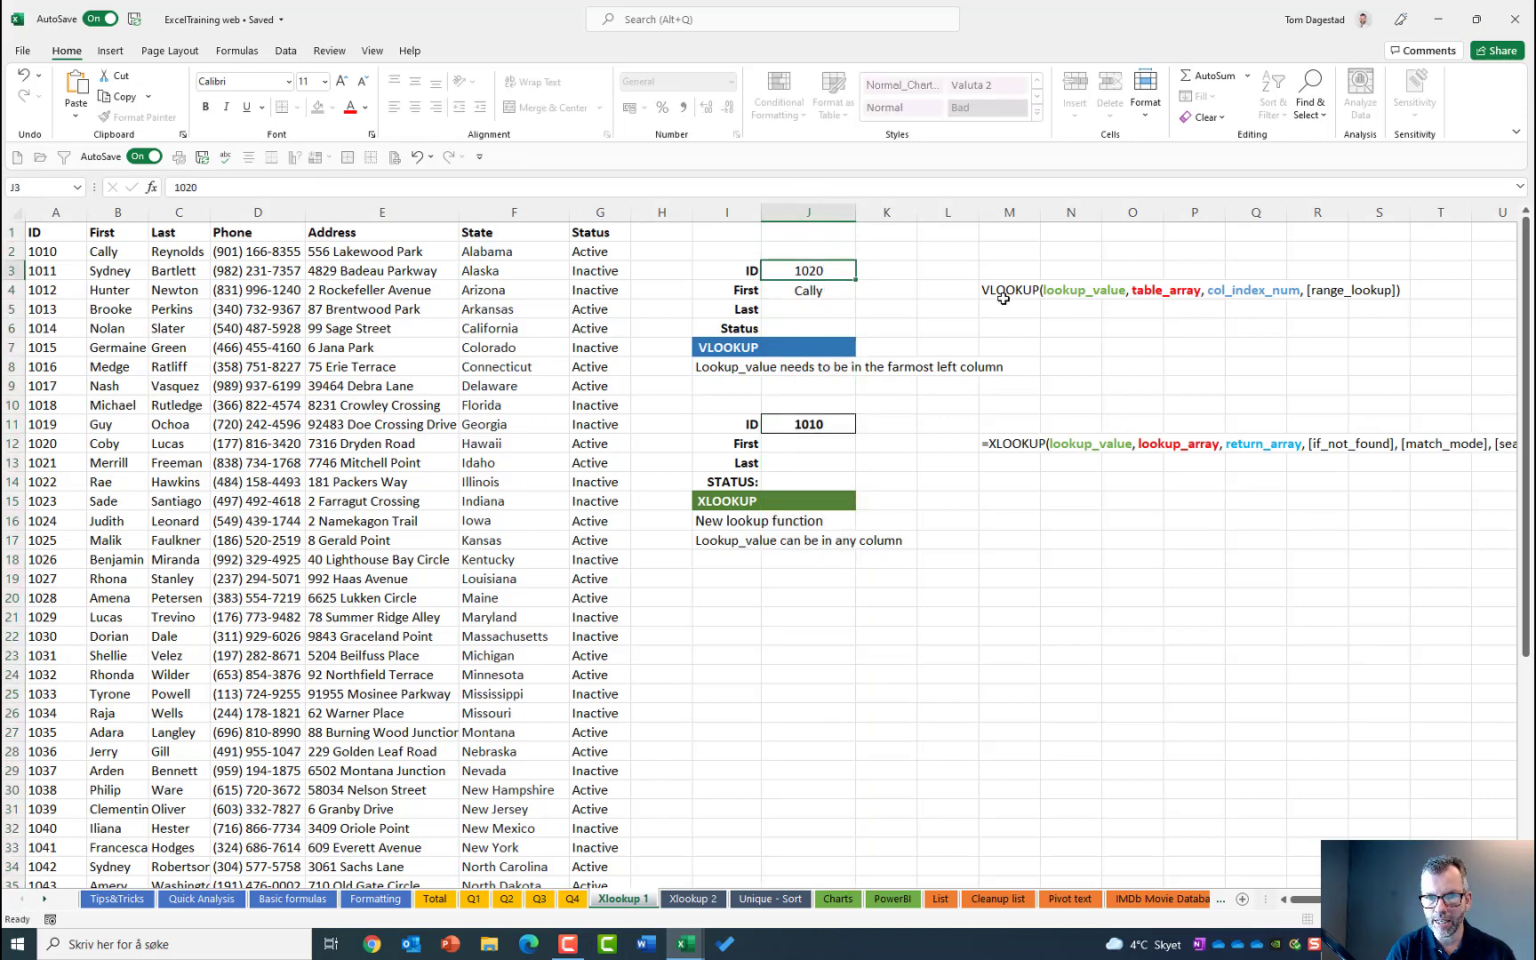
key(Return)
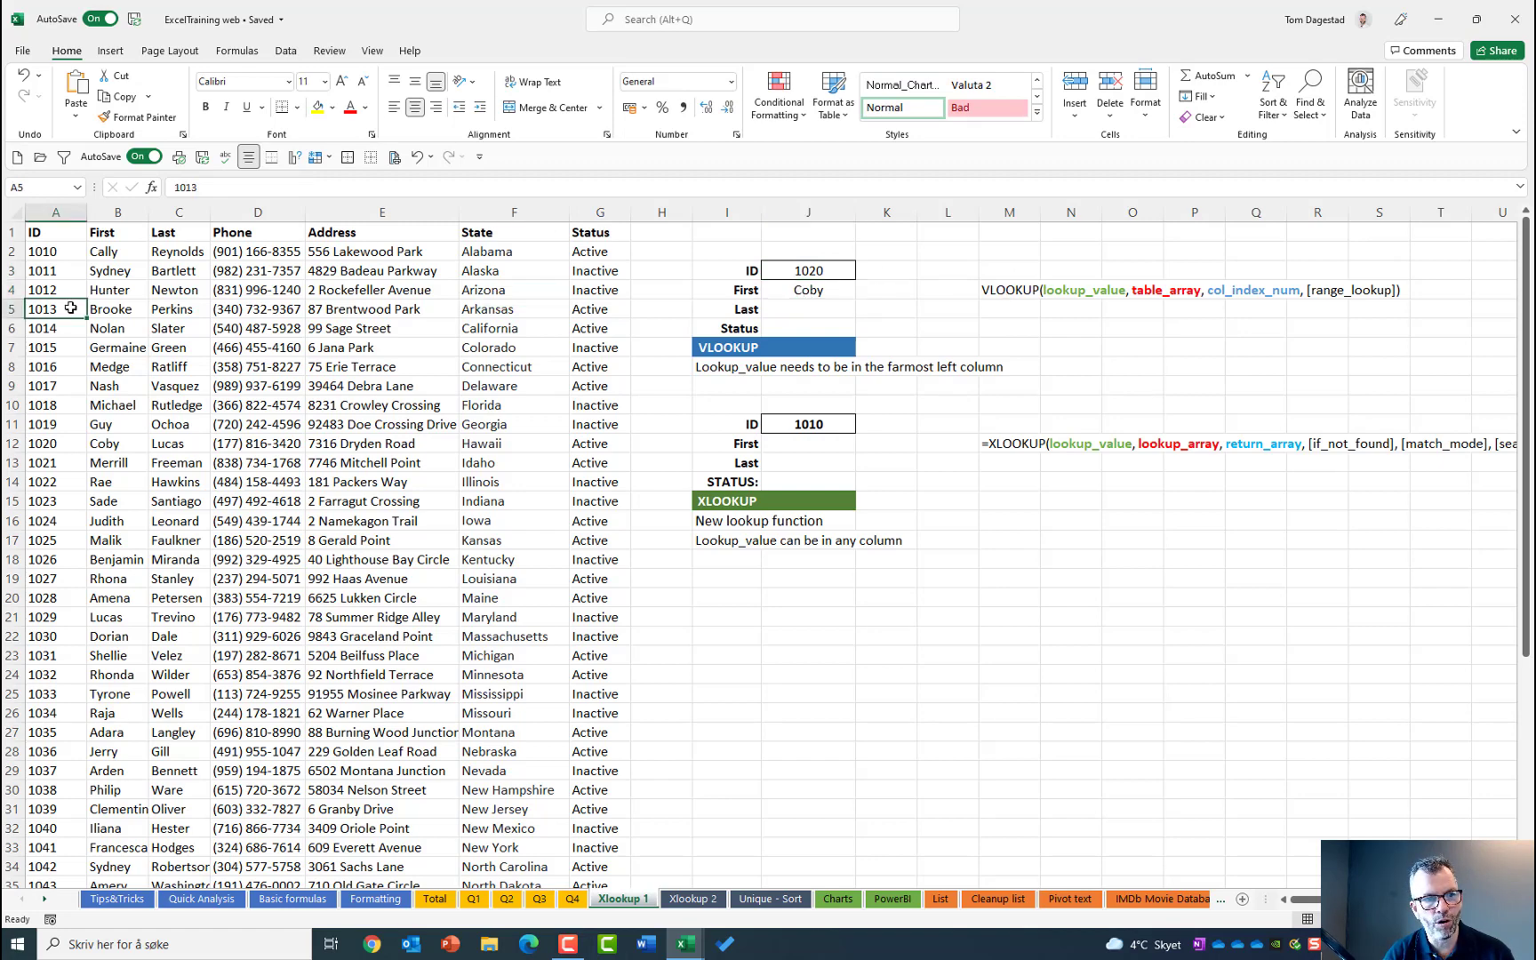
Try filling the J4 formula down through J6, check the lookup reference in J5, and clear the copies from J5:J6.
click(807, 287)
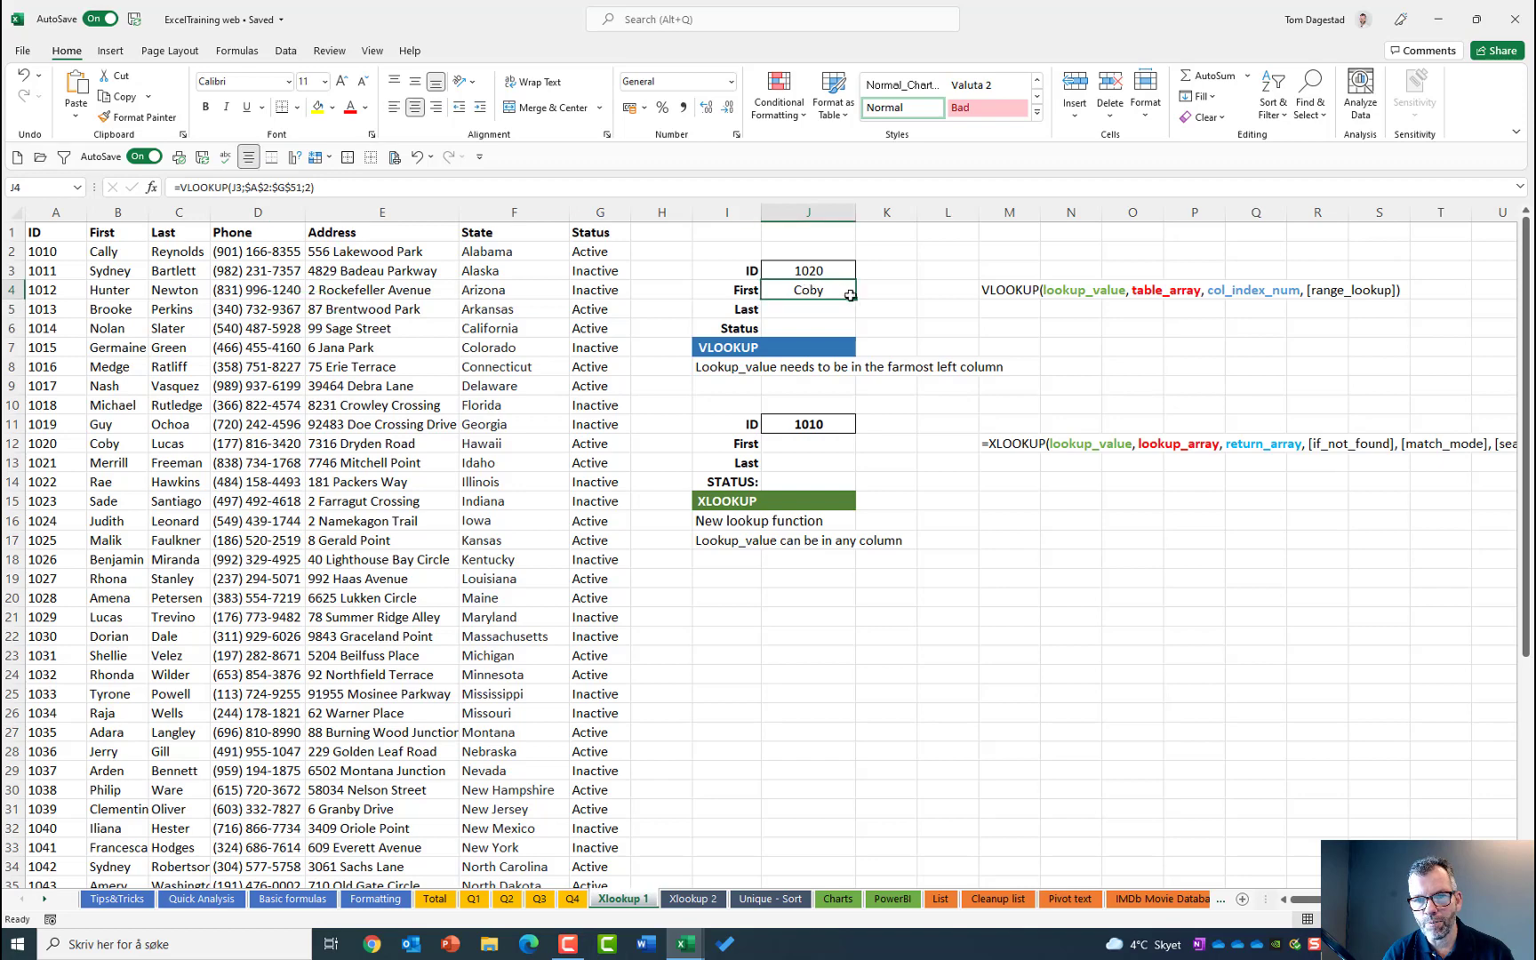
drag(855, 298, 858, 335)
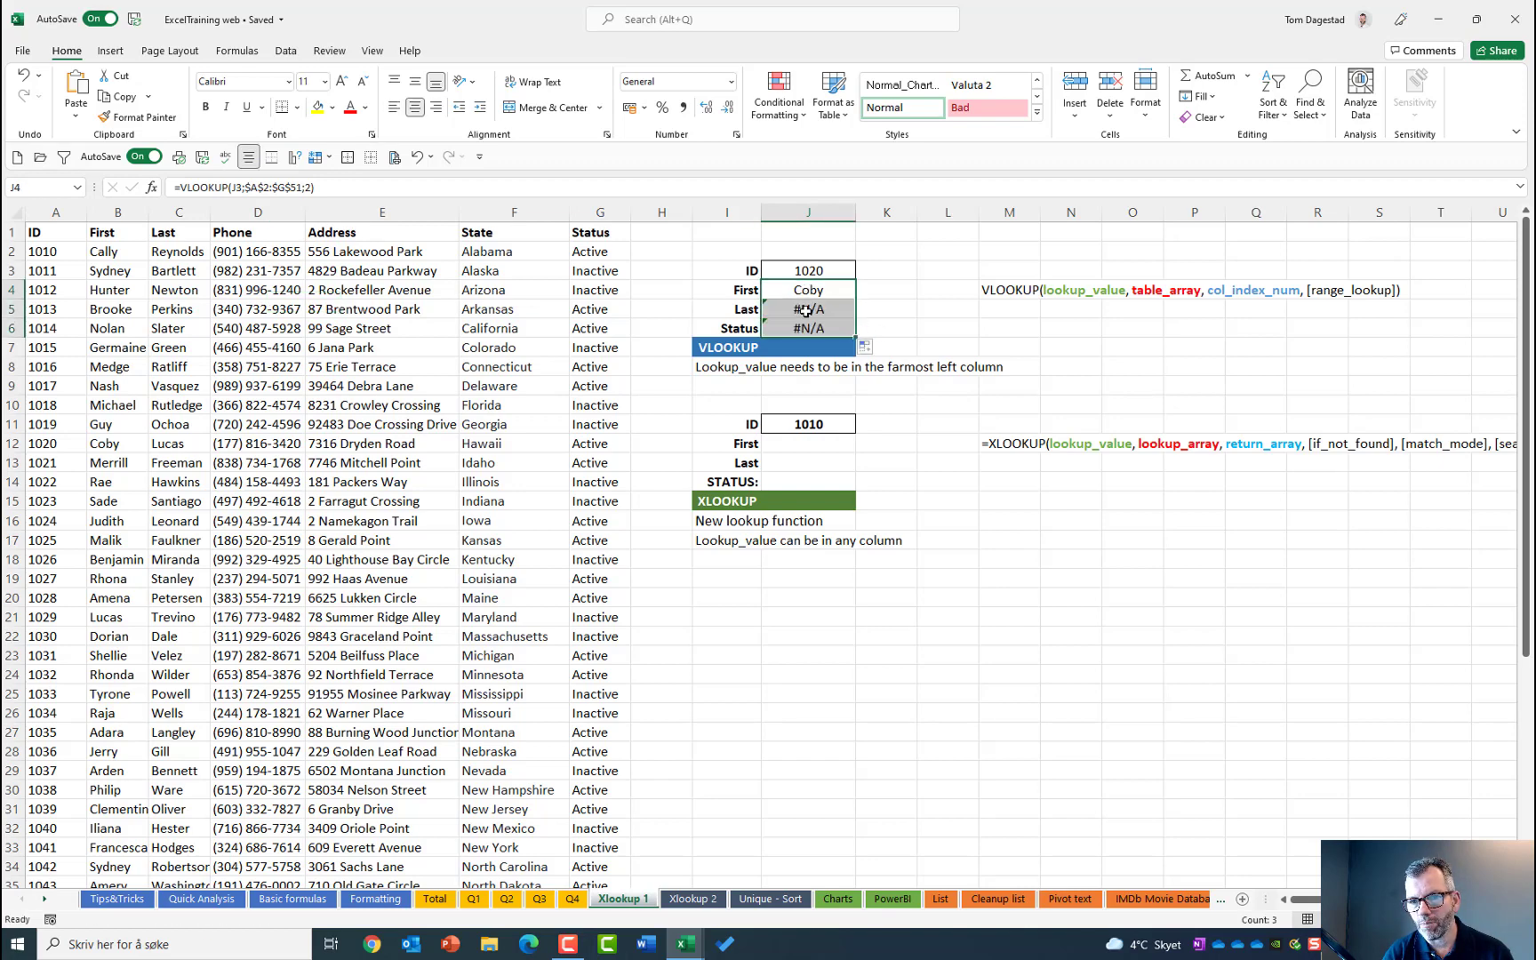
click(828, 310)
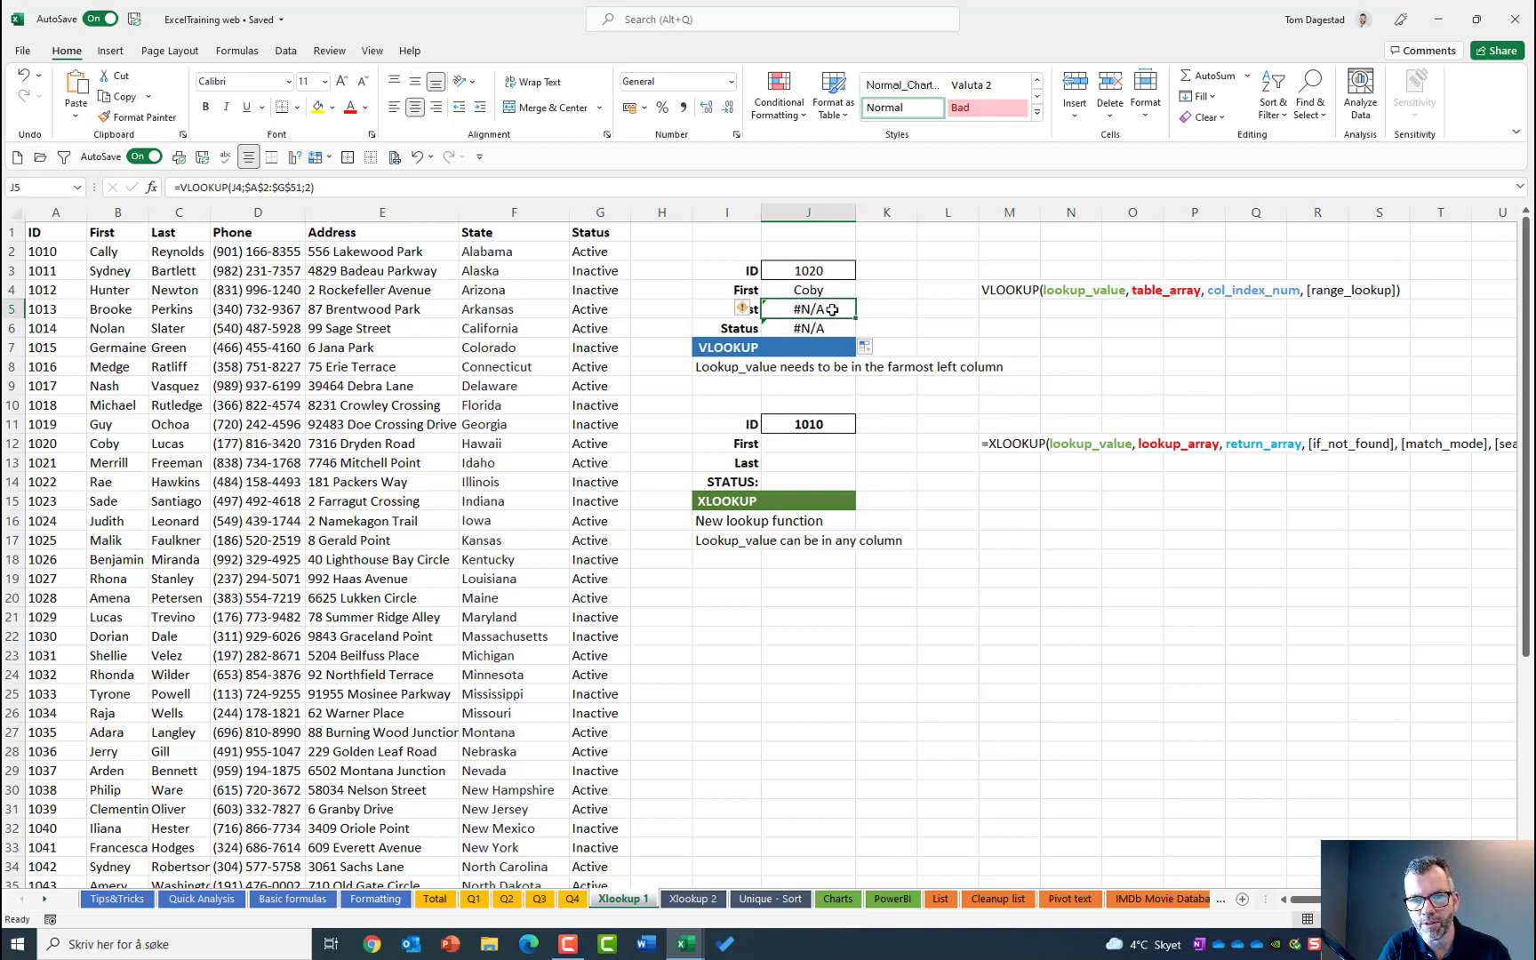
double_click(832, 309)
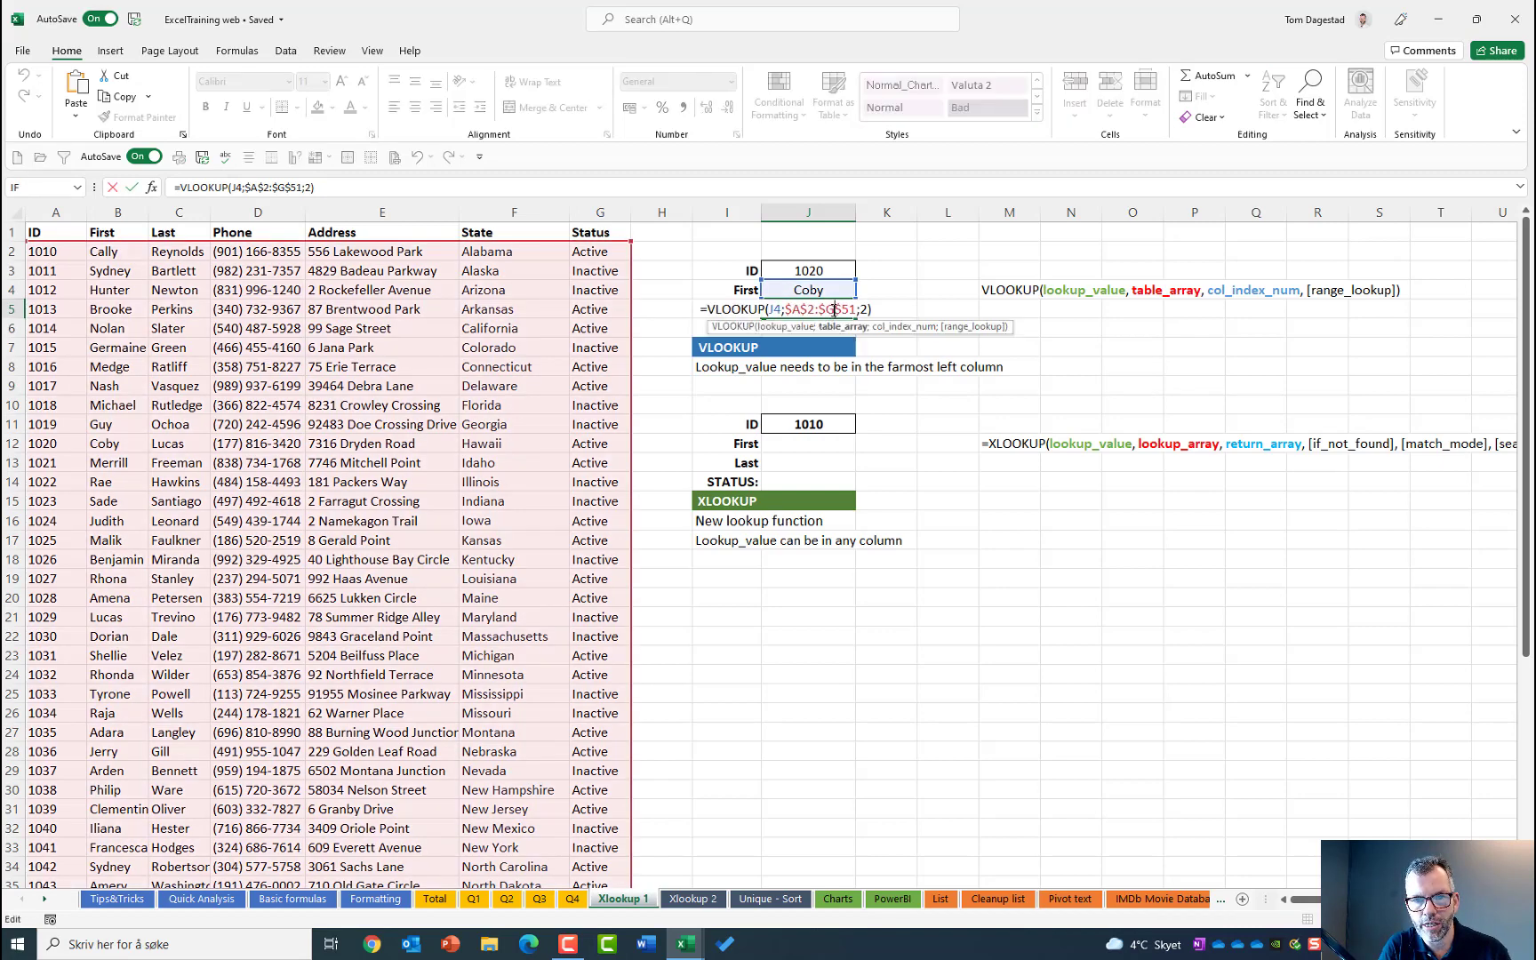
click(774, 309)
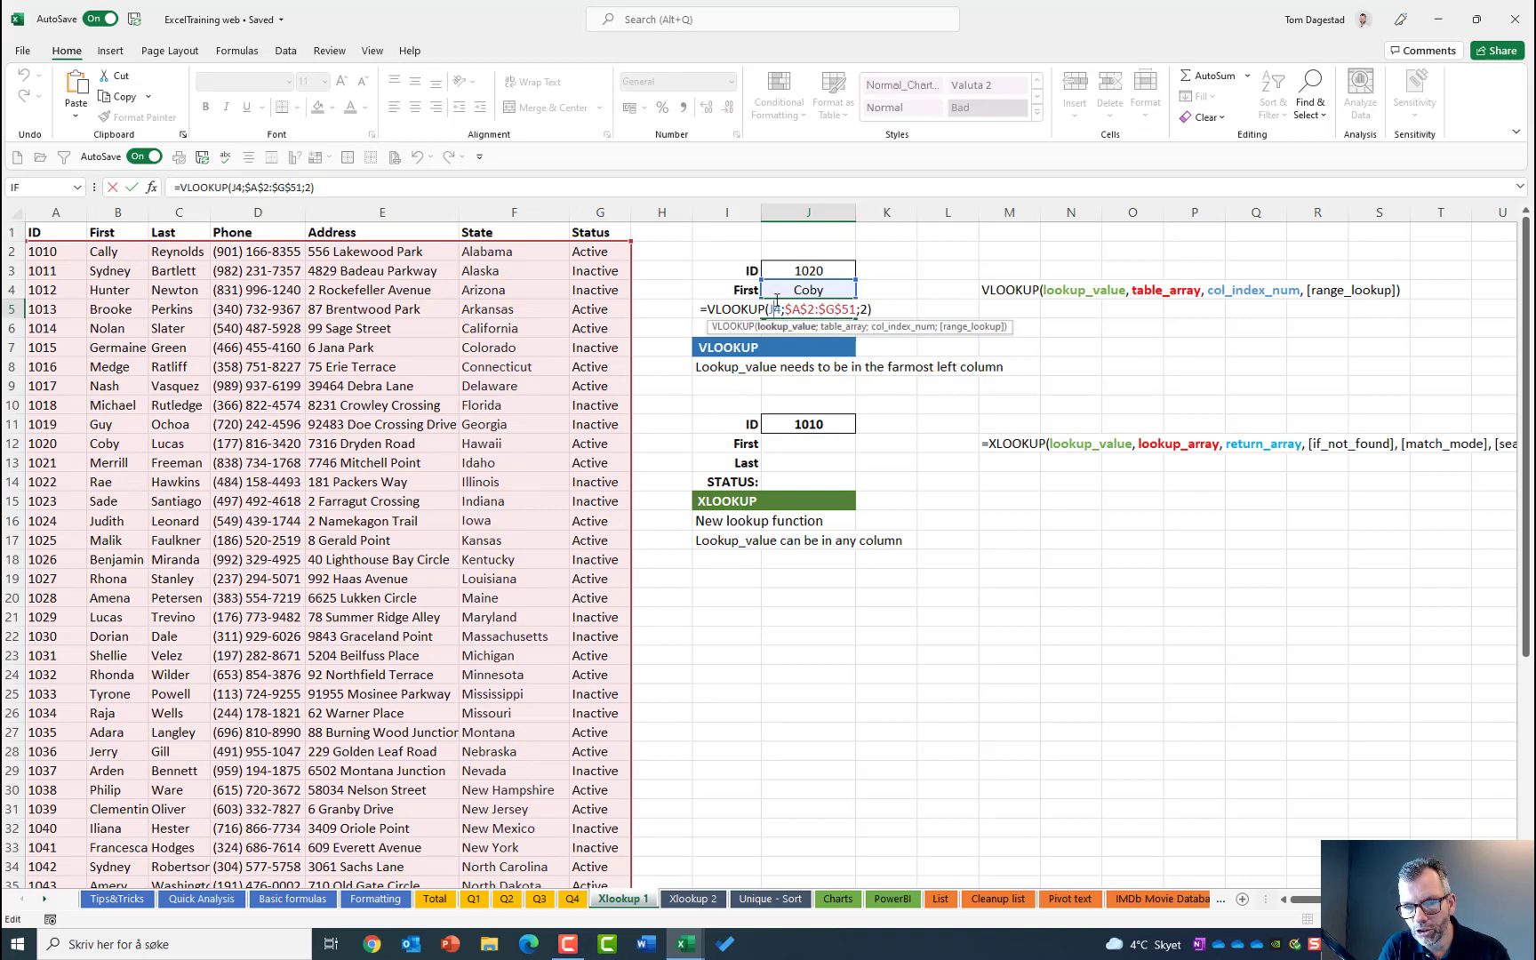
key(Escape)
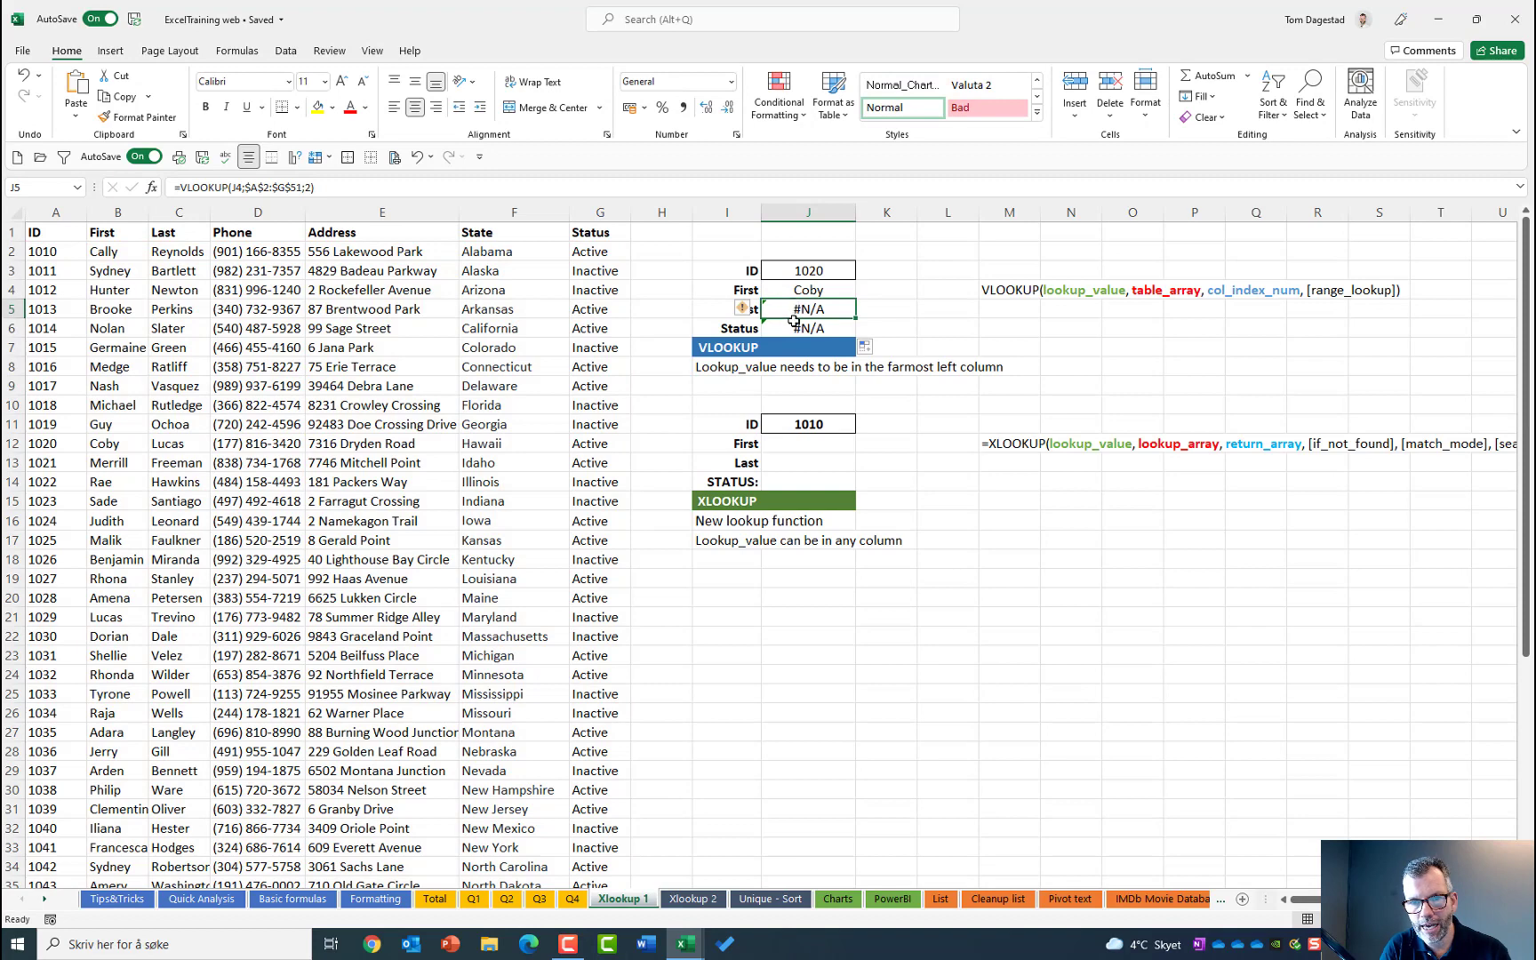
key(shift+Down)
key(Delete)
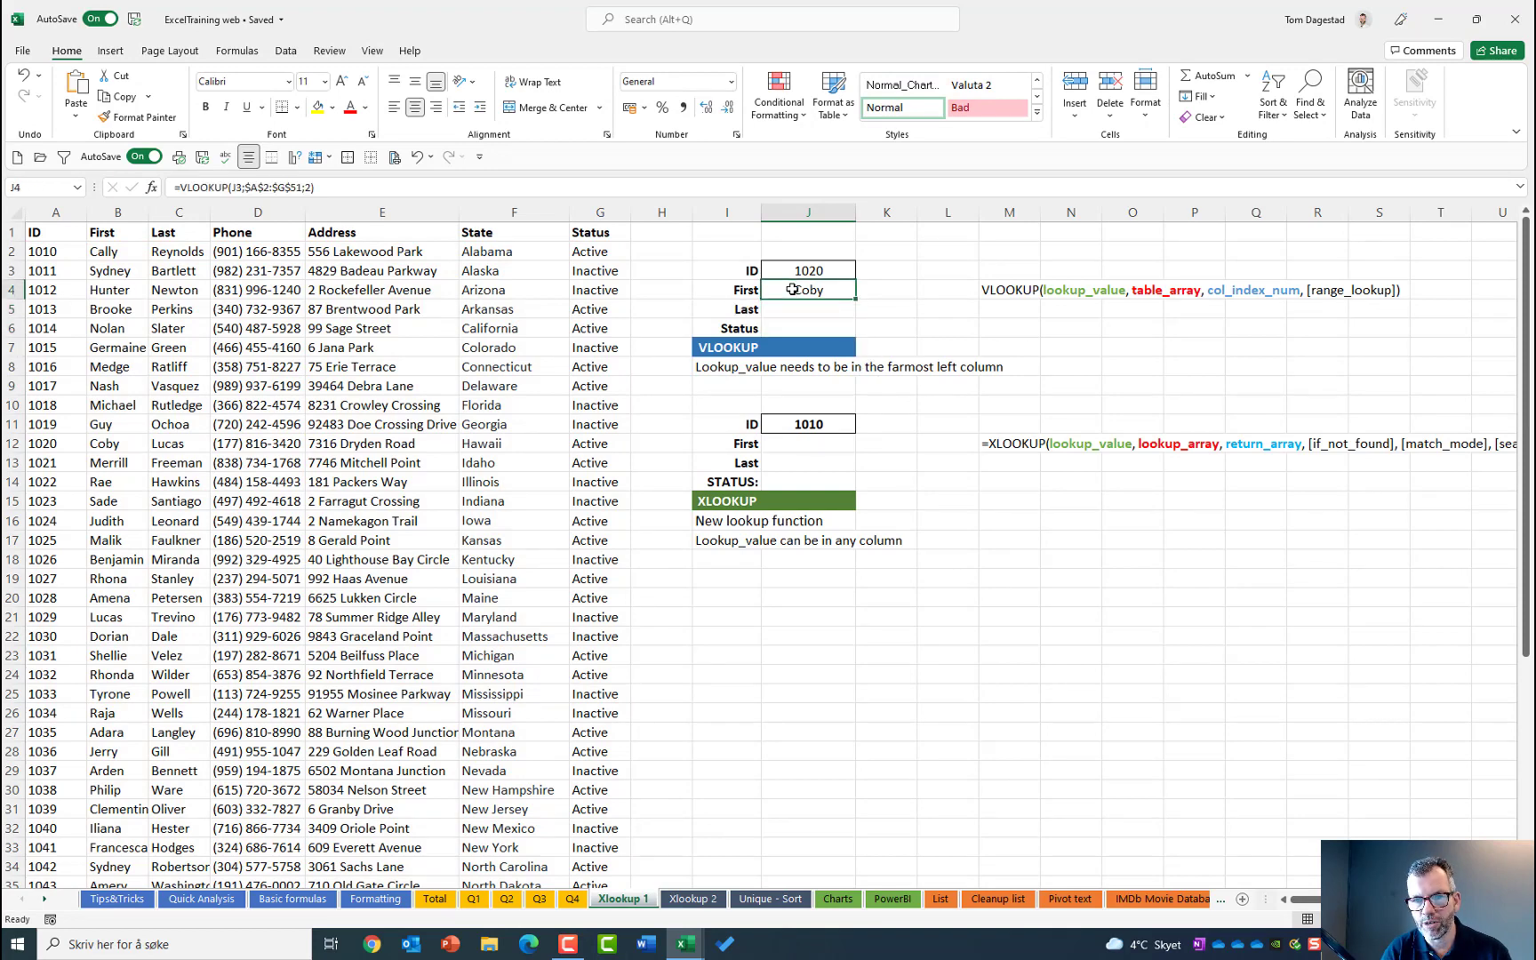
Make the lookup value in the J4 formula absolute as $J$3 and fill the formula down through J6.
double_click(792, 290)
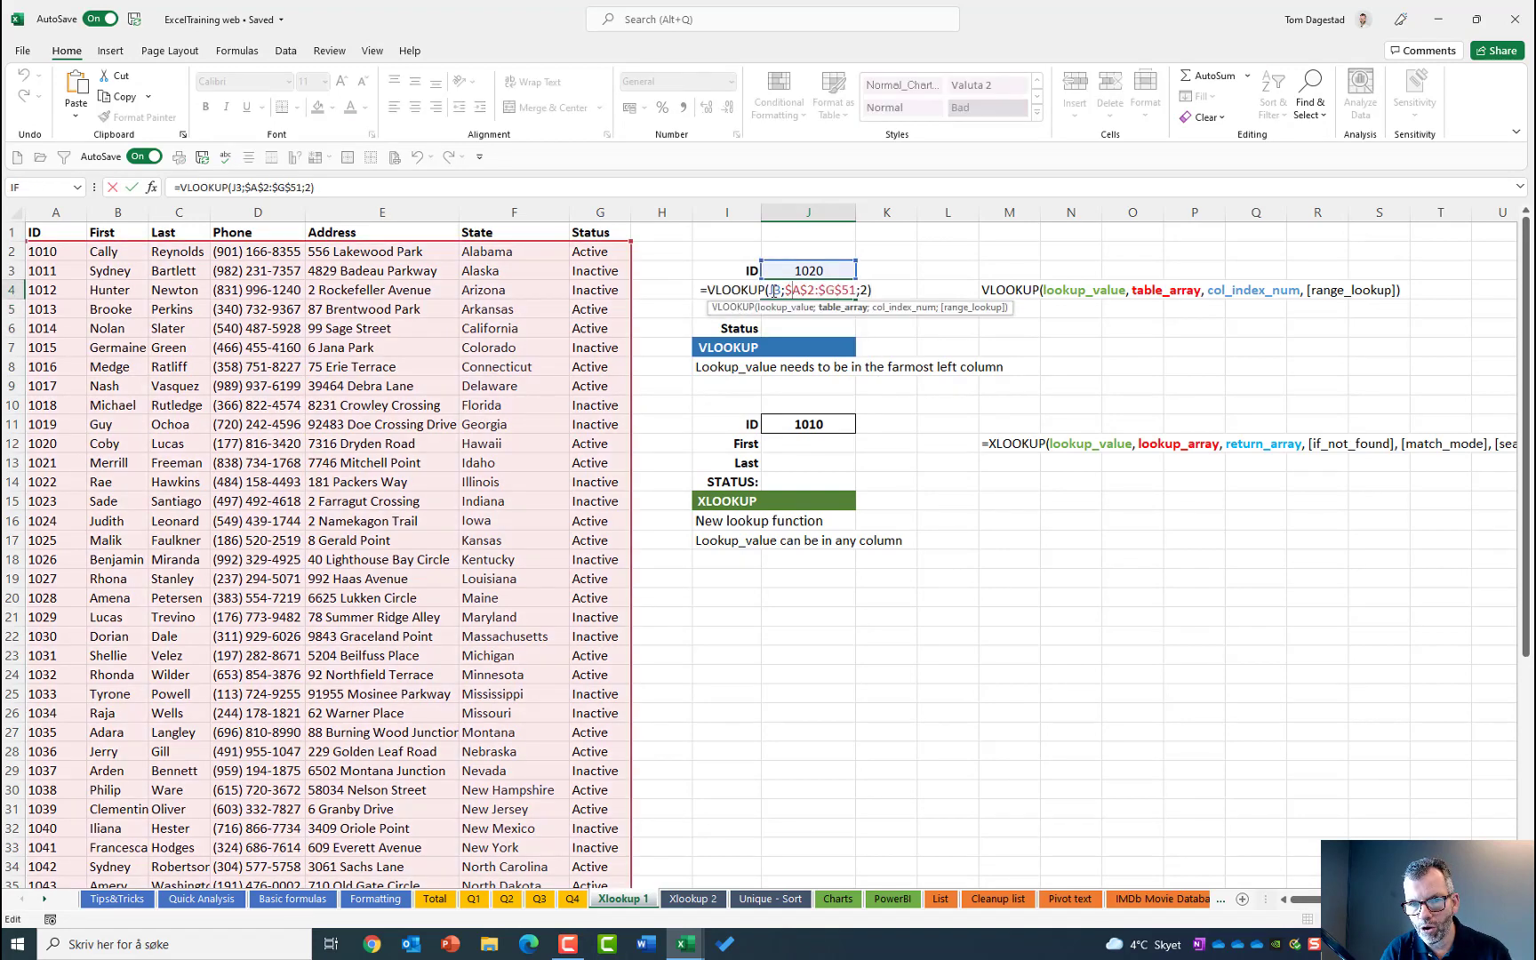
click(774, 290)
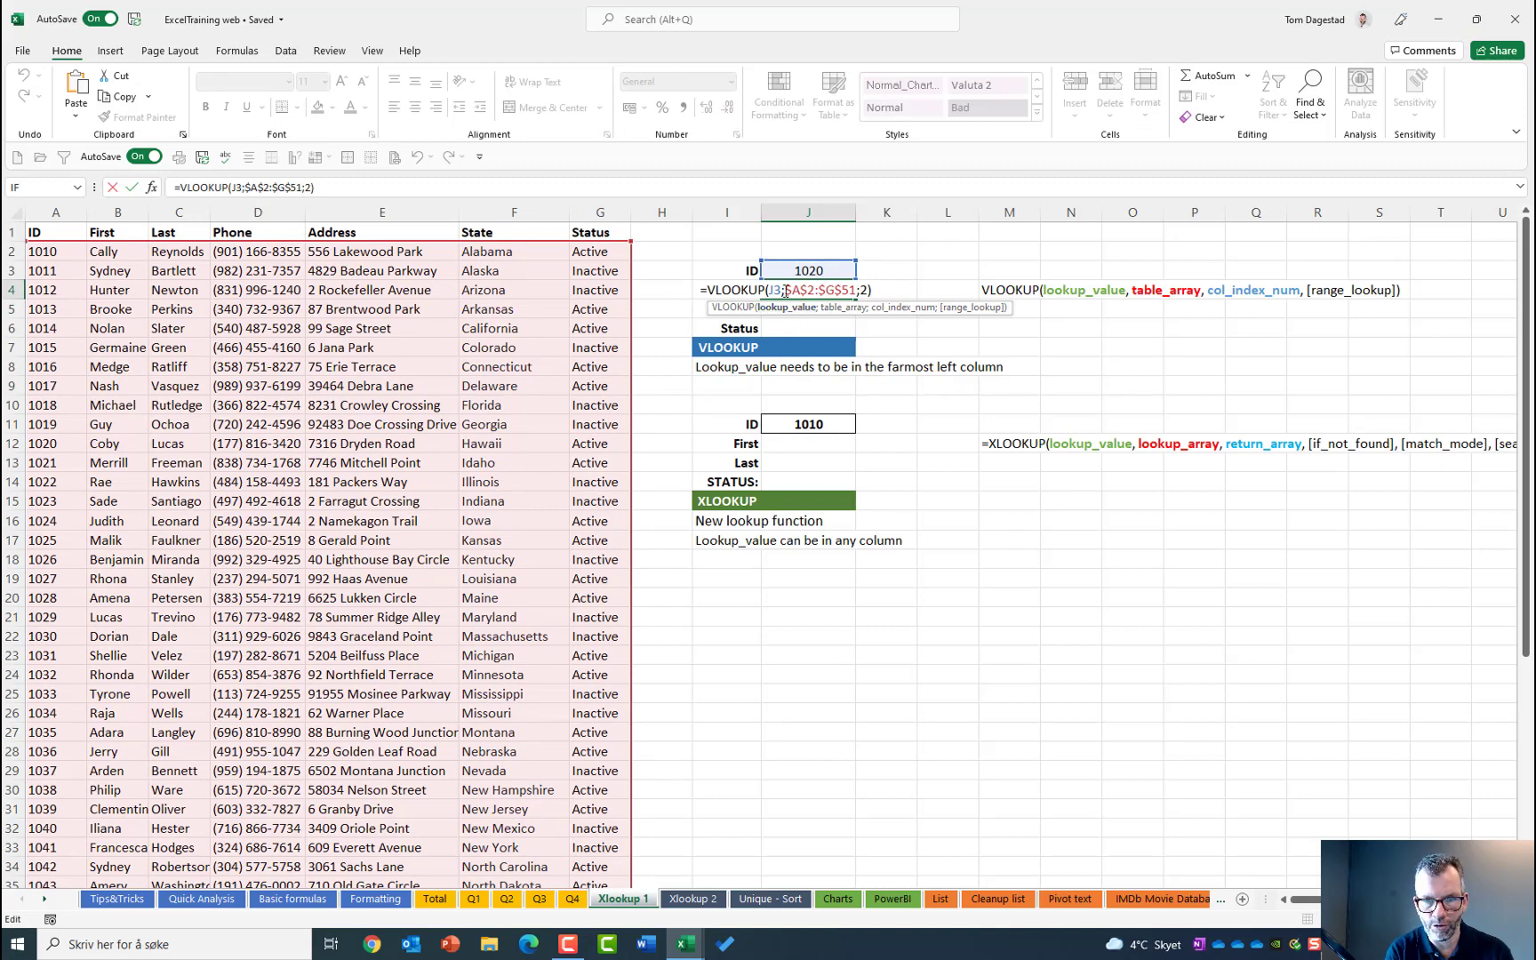
key(F4)
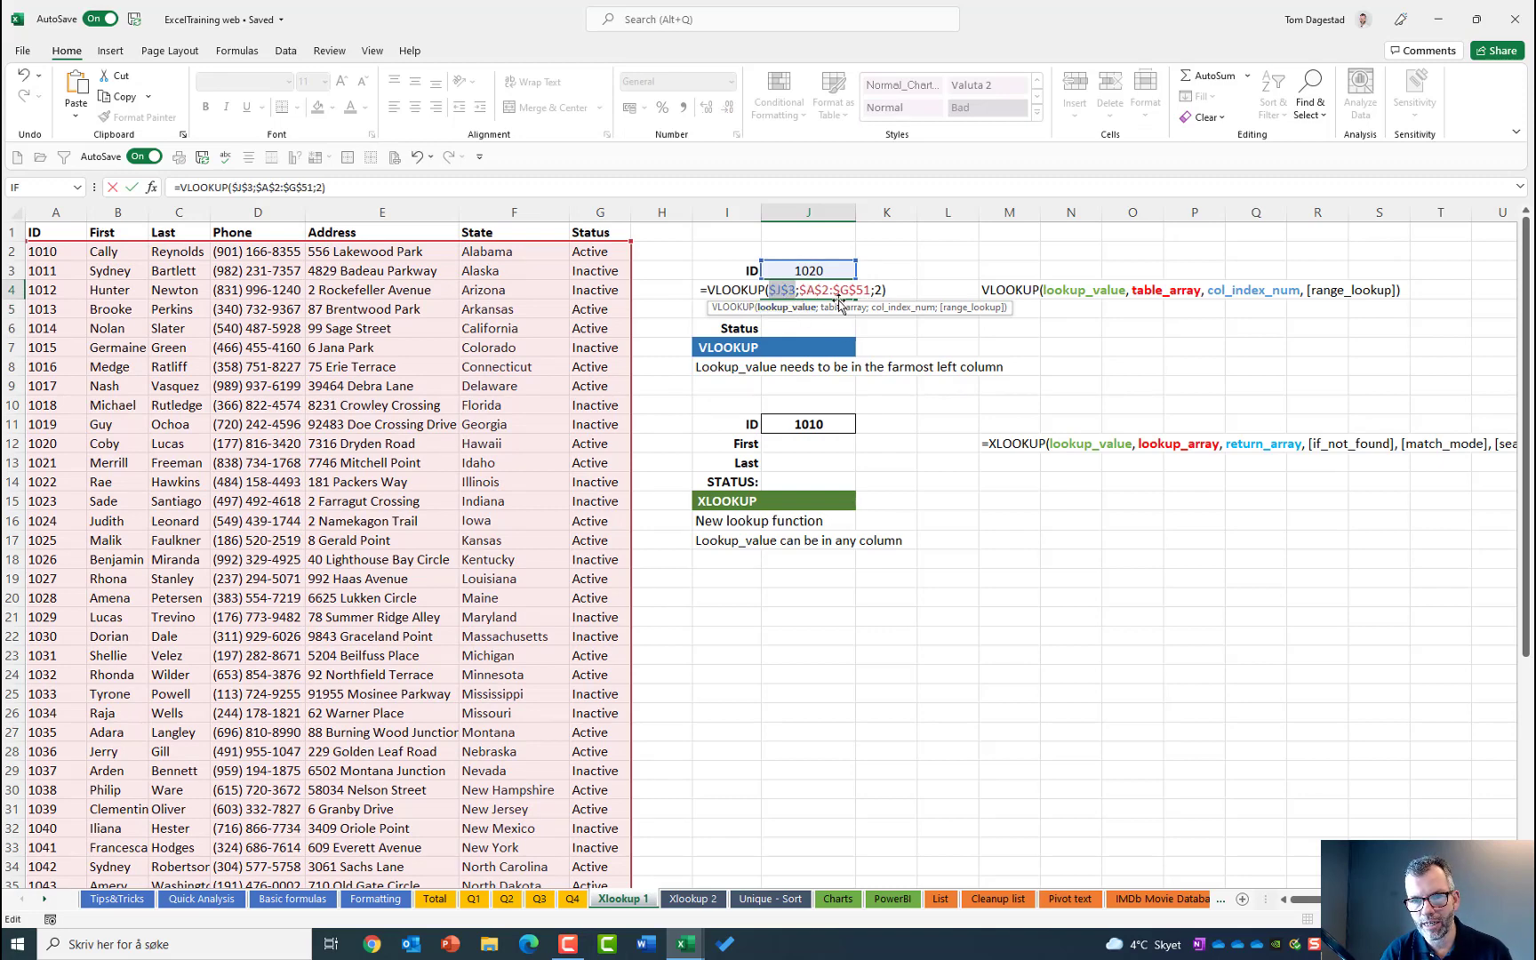
key(ctrl+Return)
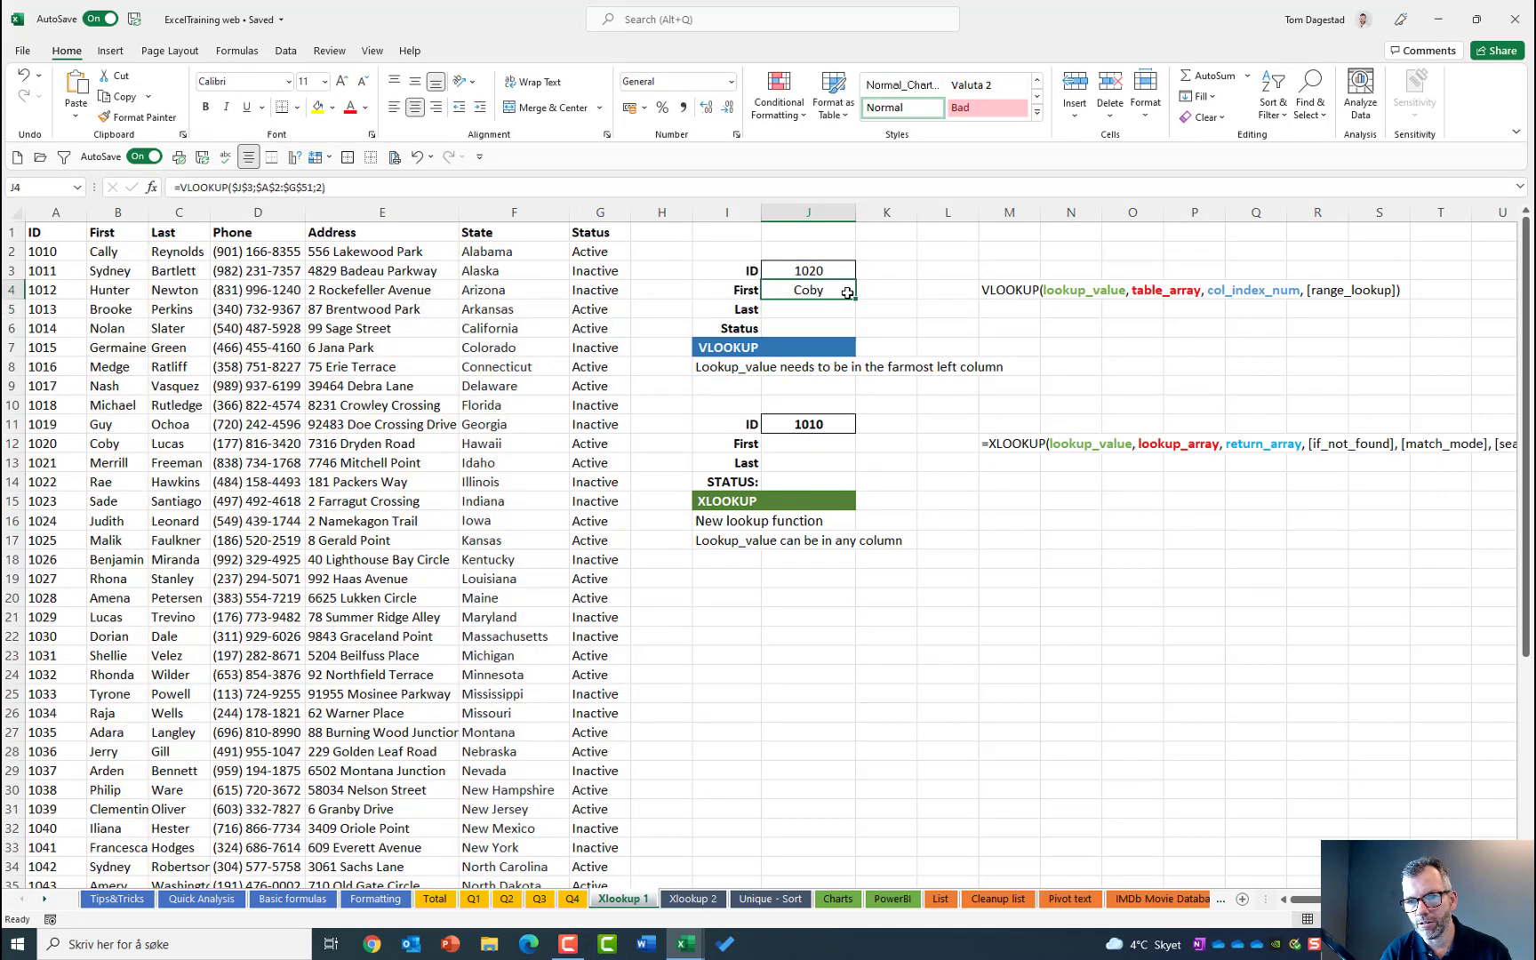
drag(857, 298, 856, 336)
Examine the Last and Status rows of the VLOOKUP block and the column index argument in the J4 formula.
click(742, 311)
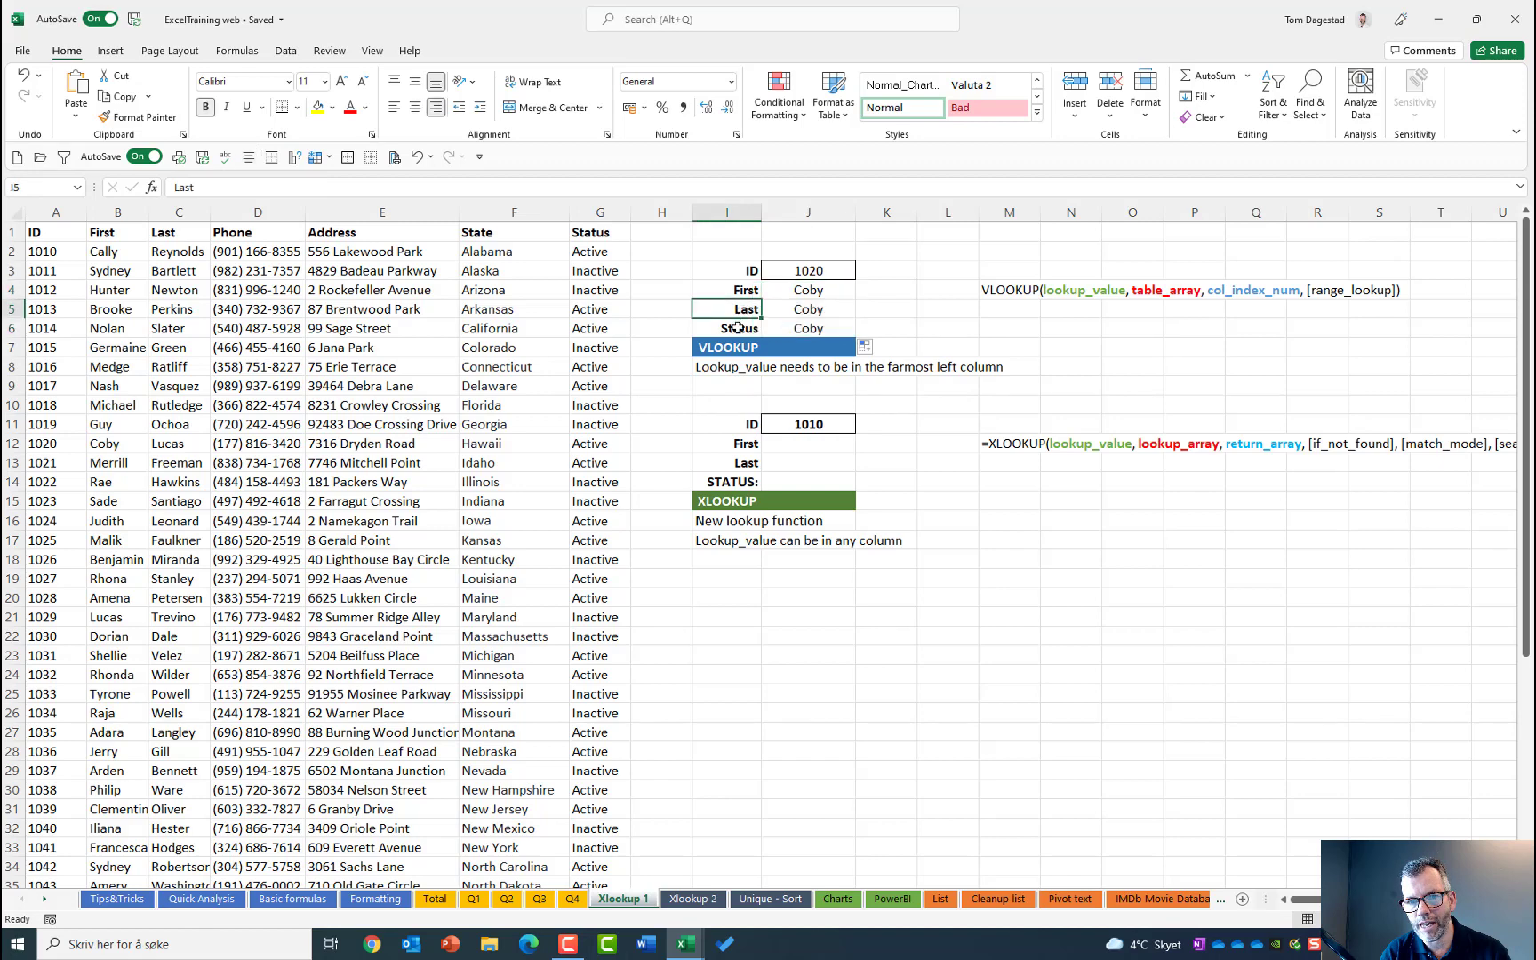
click(737, 328)
click(808, 309)
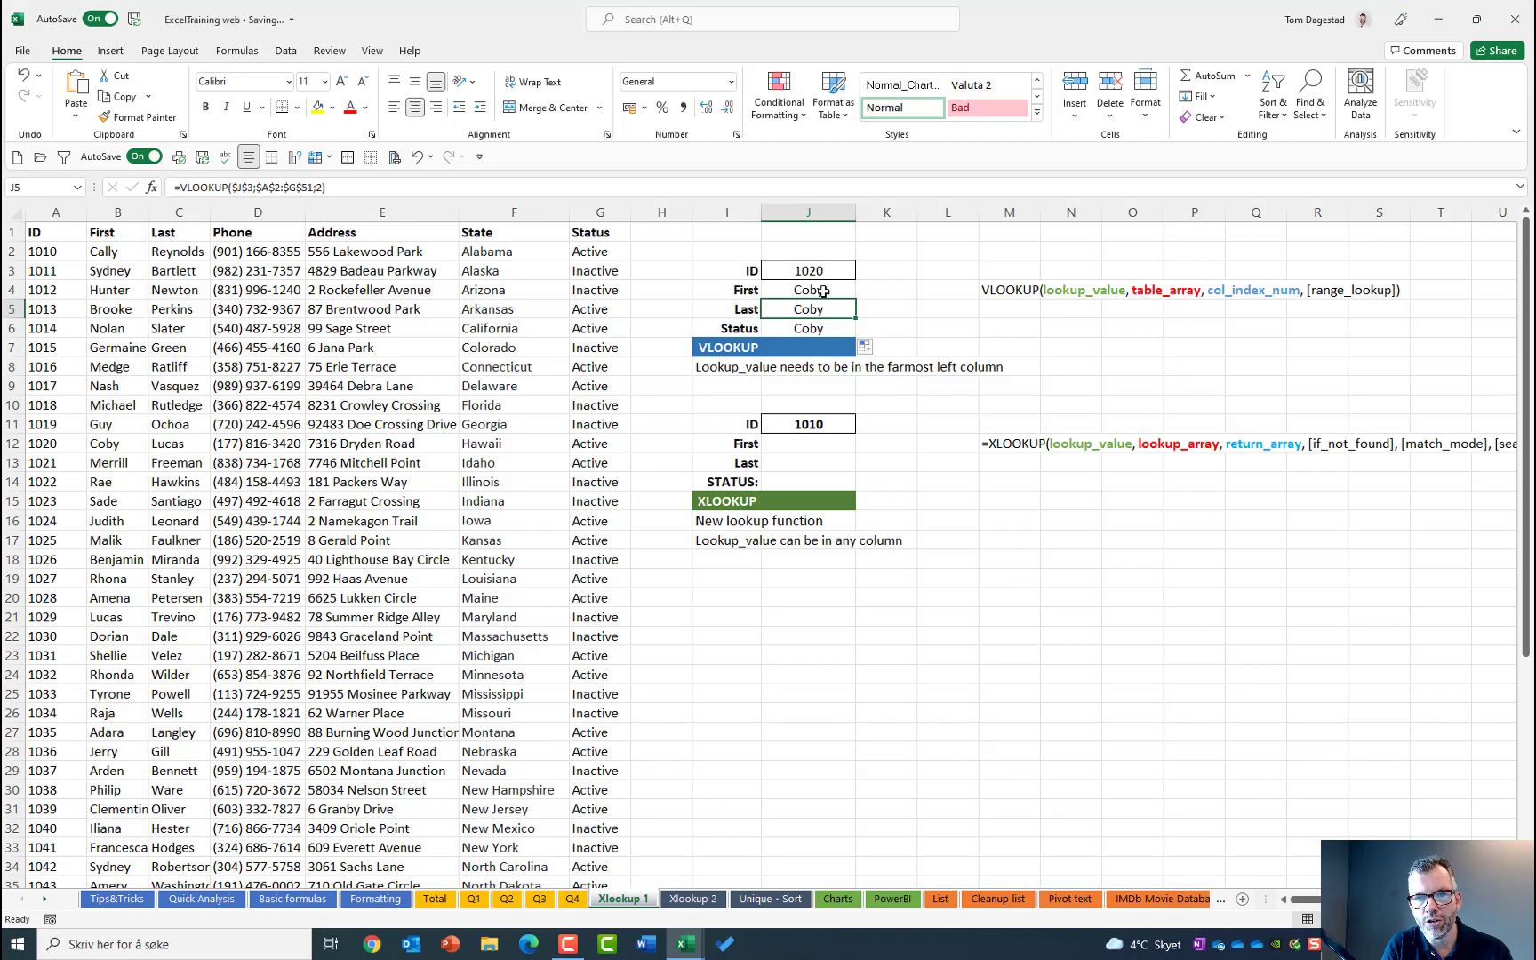
double_click(828, 292)
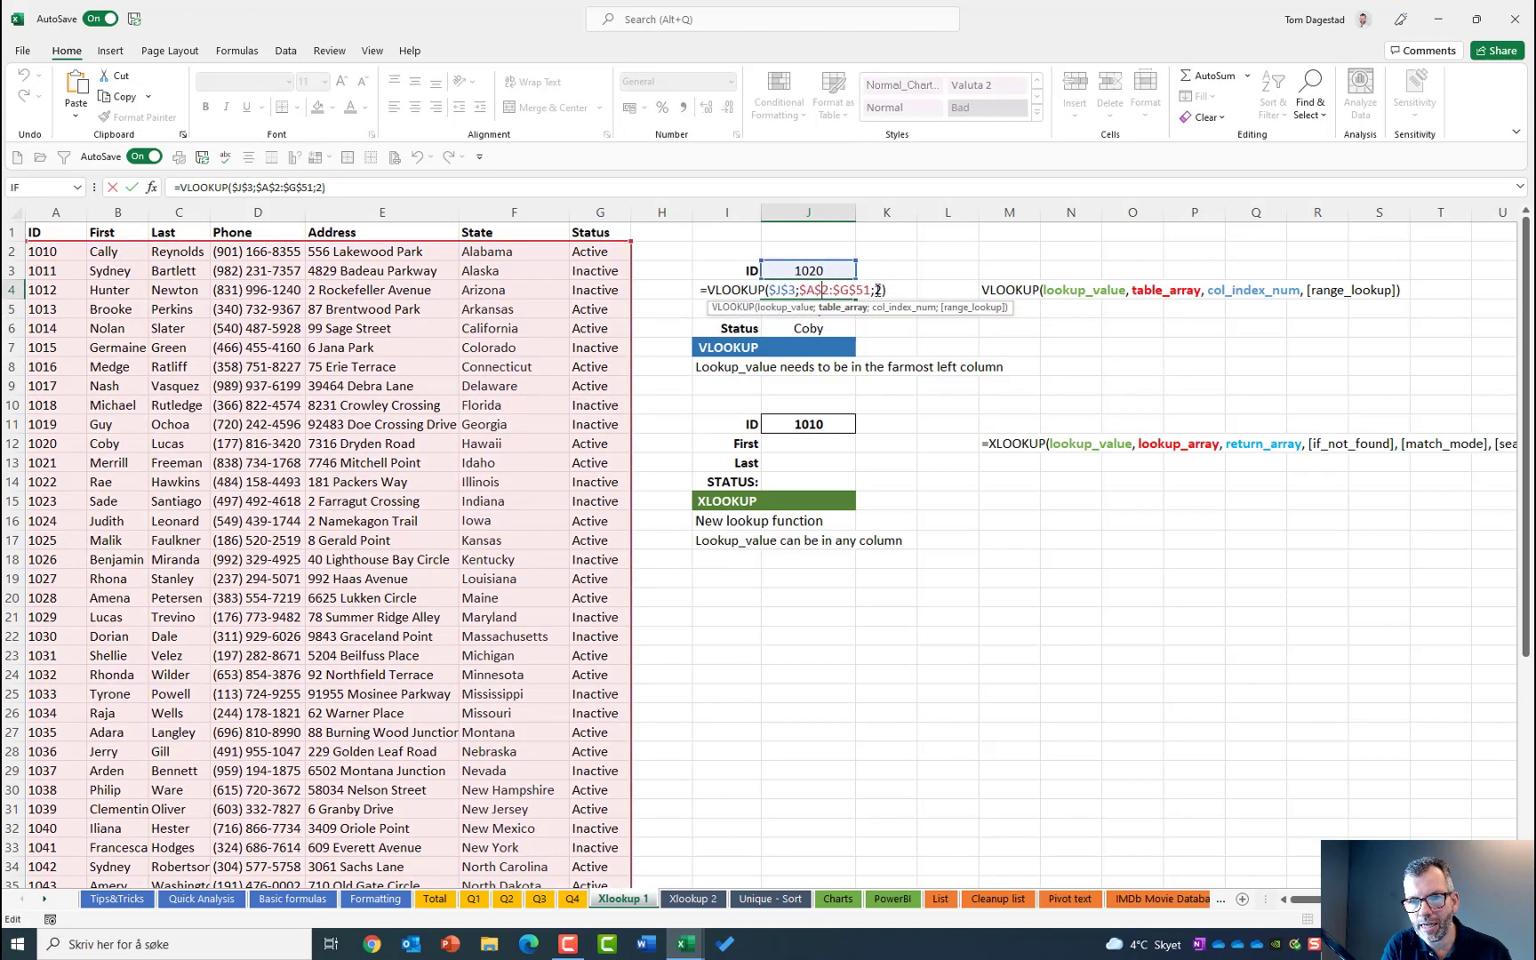
click(880, 289)
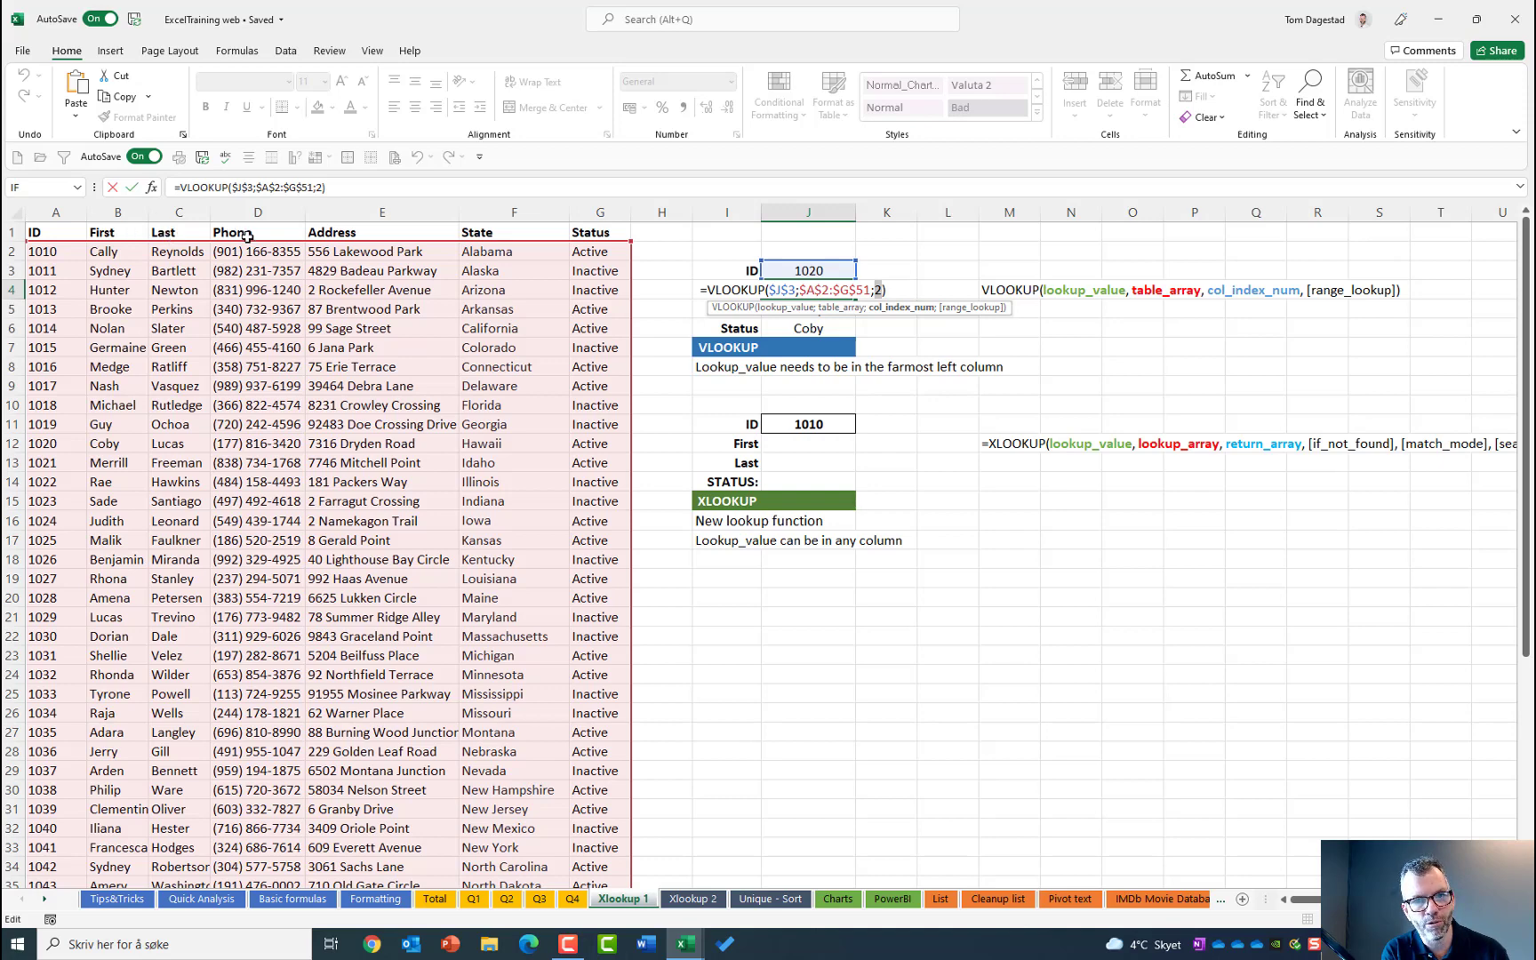
key(ctrl+Return)
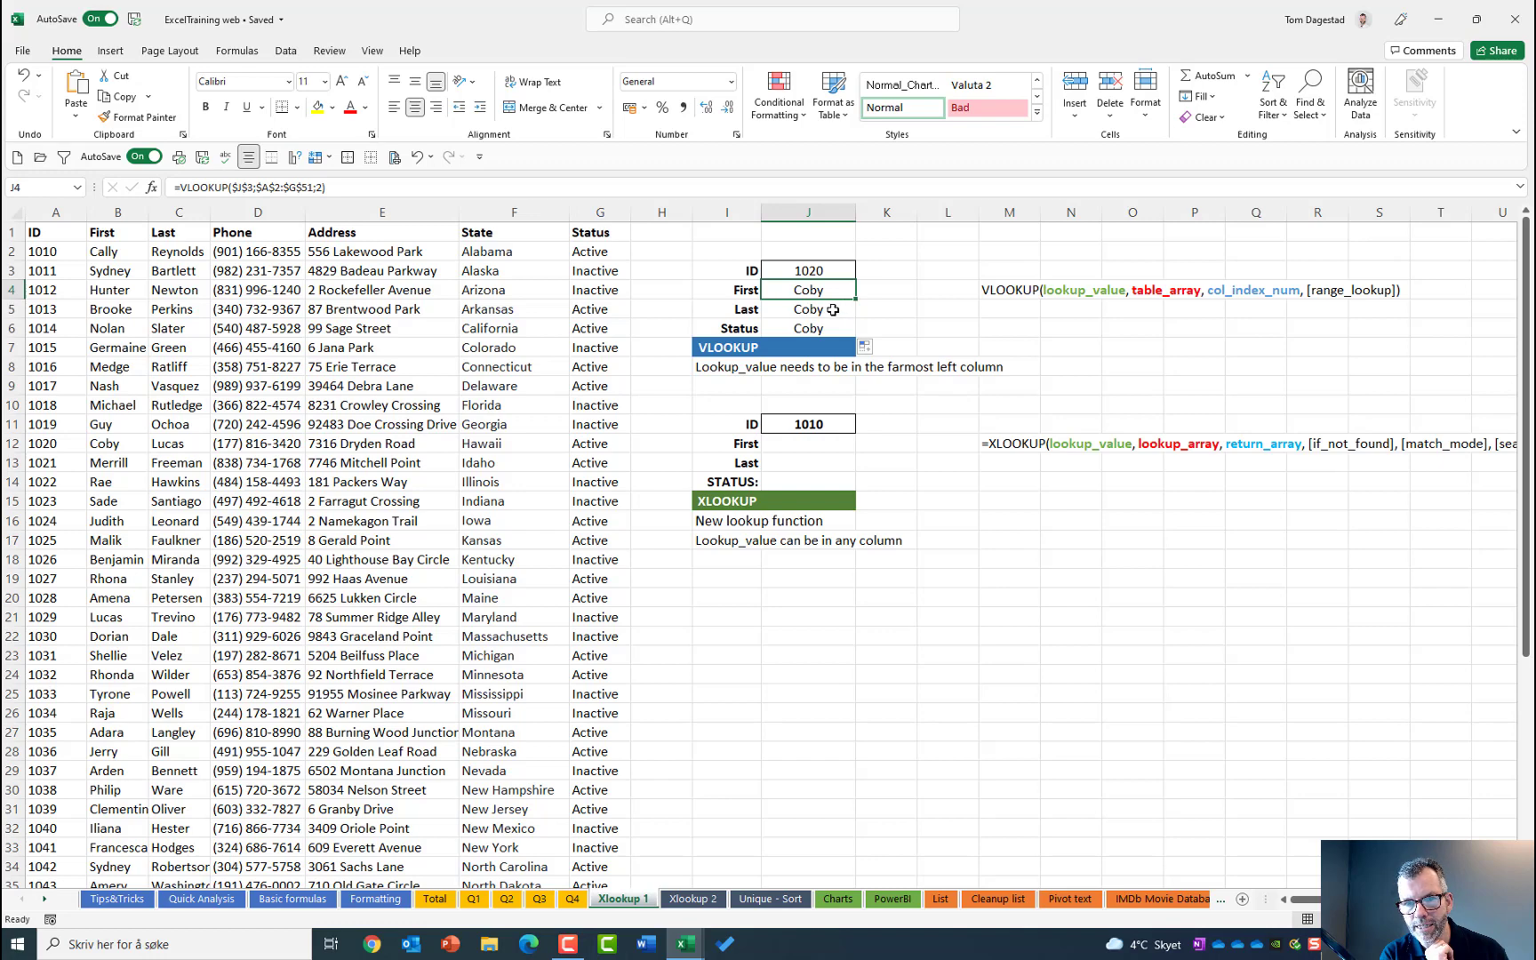
Change the column index in the J5 VLOOKUP formula to 3 so it returns the last name.
double_click(832, 309)
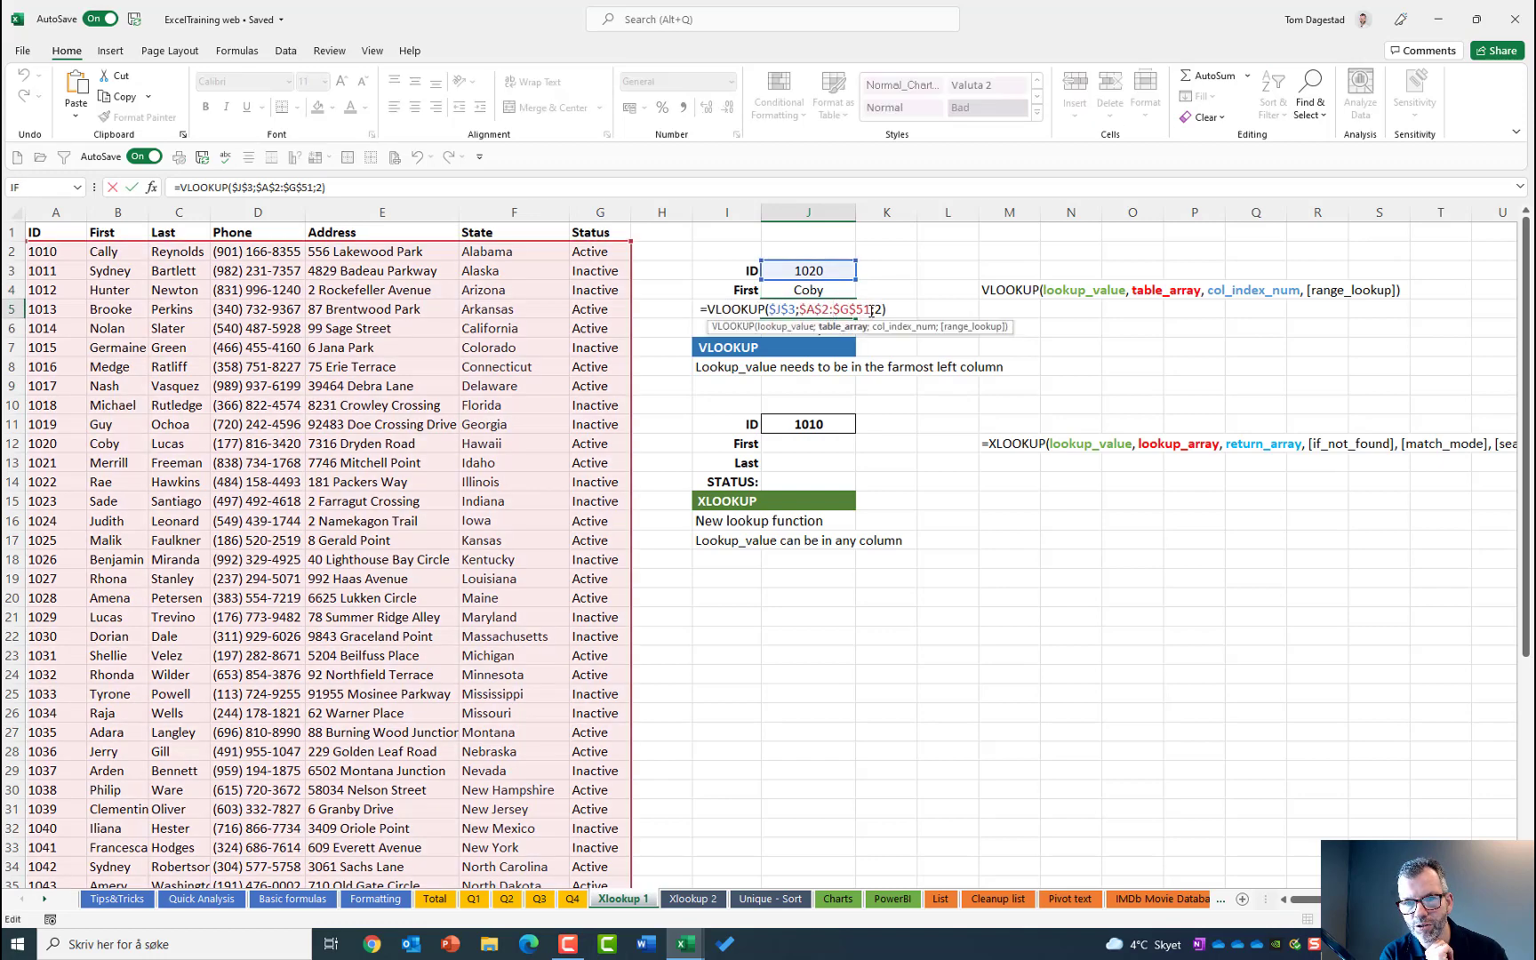
click(876, 309)
key(BackSpace)
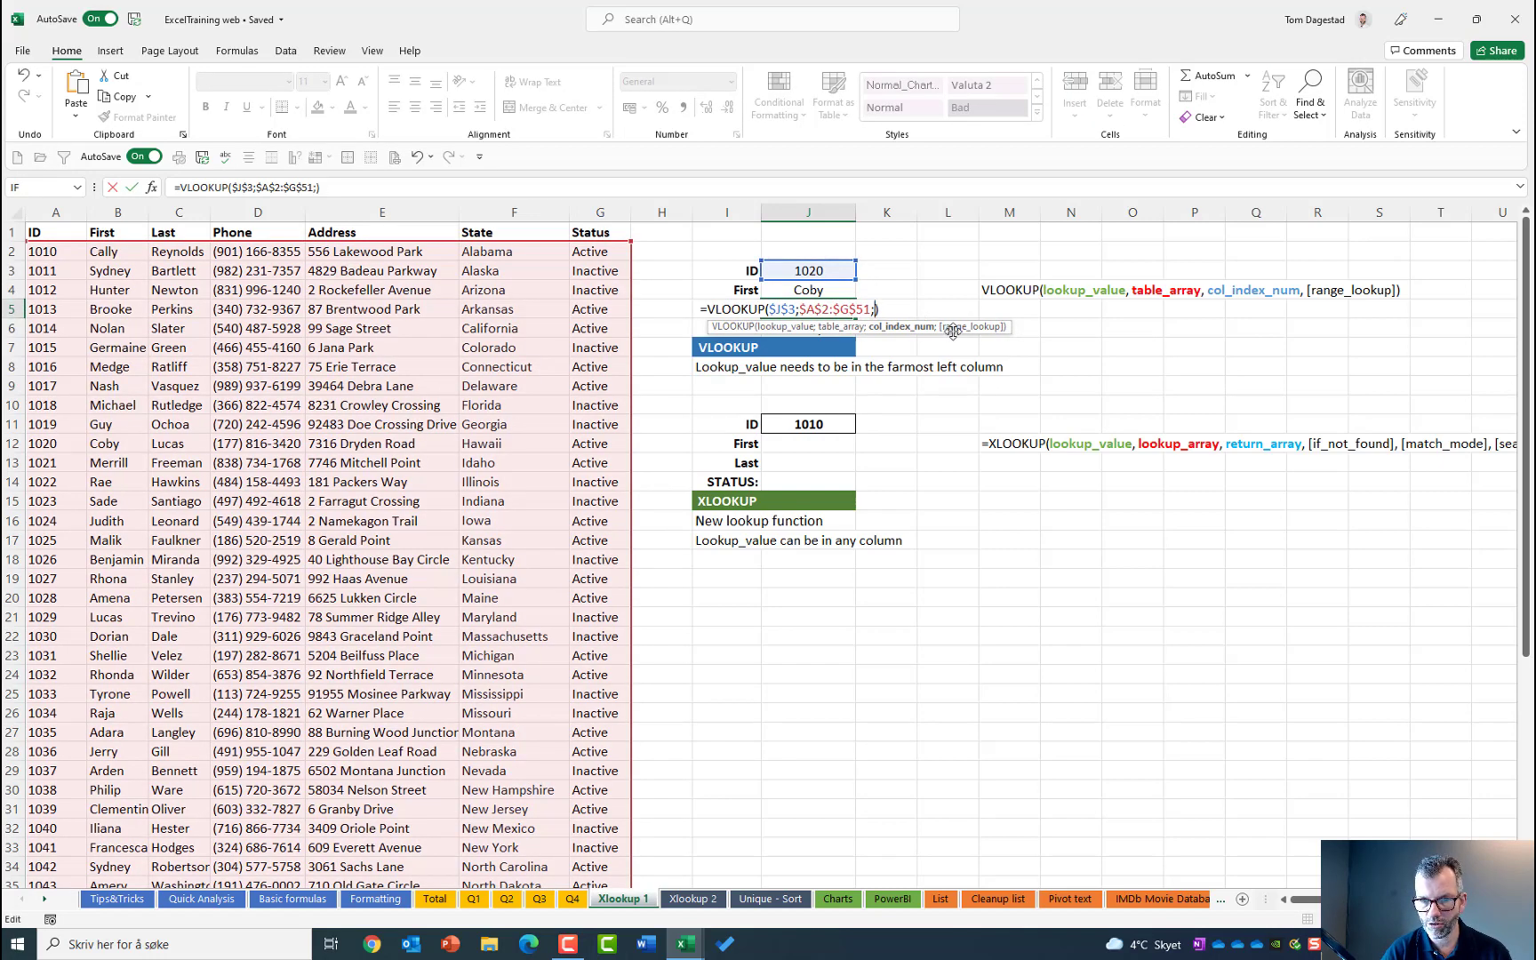
text(3)
key(Return)
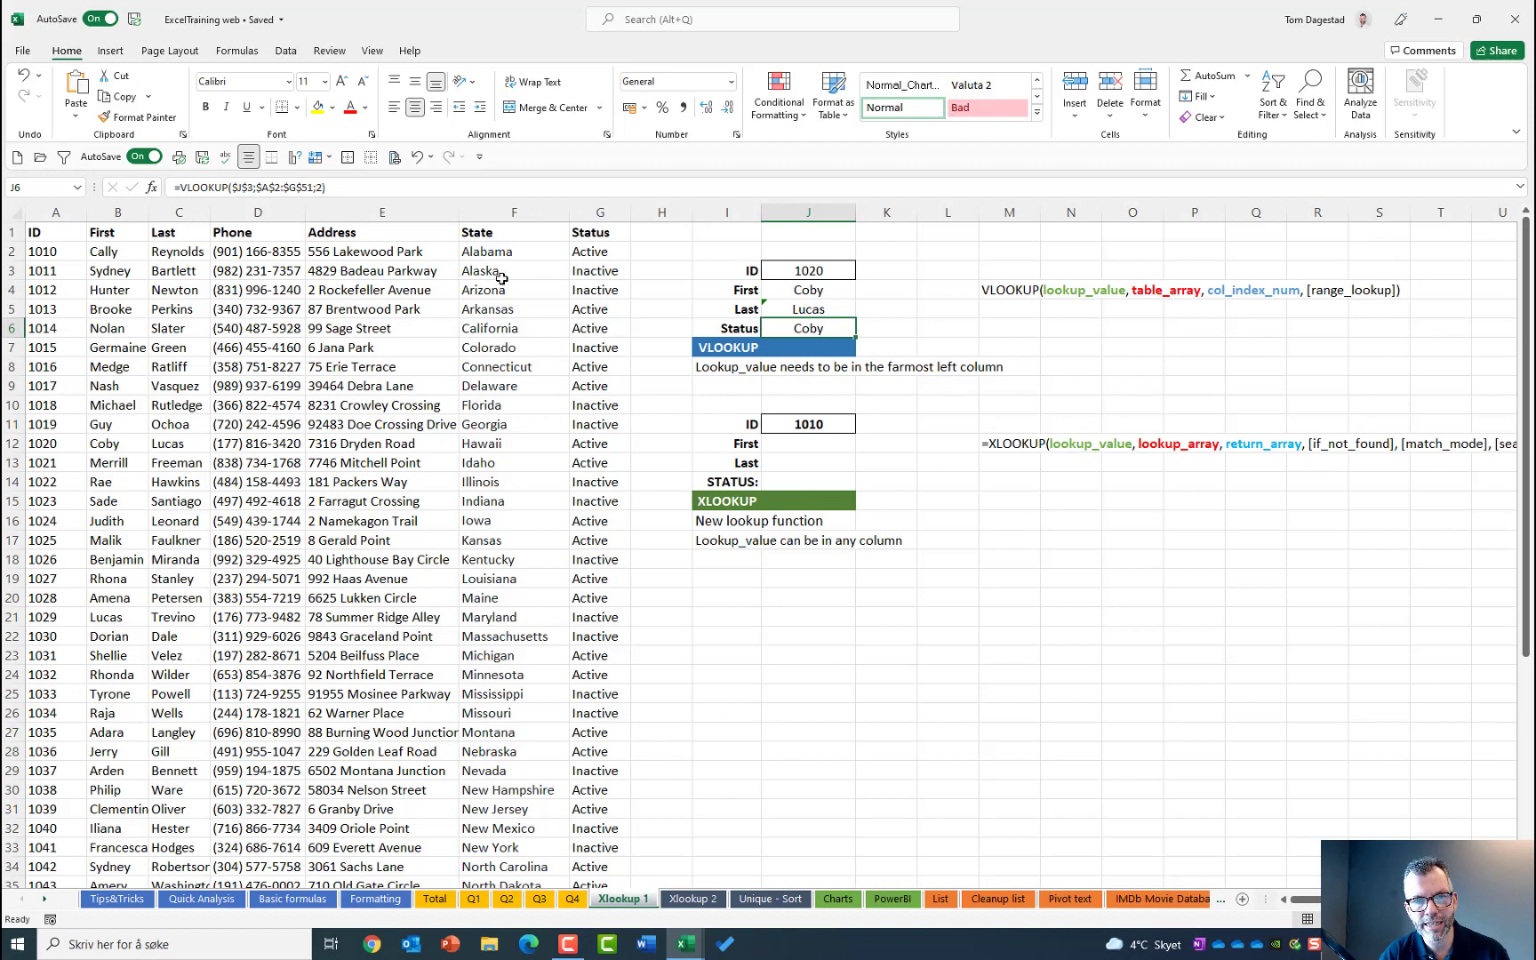
Change the column index in the J6 VLOOKUP formula to 7 so it returns the status.
double_click(834, 328)
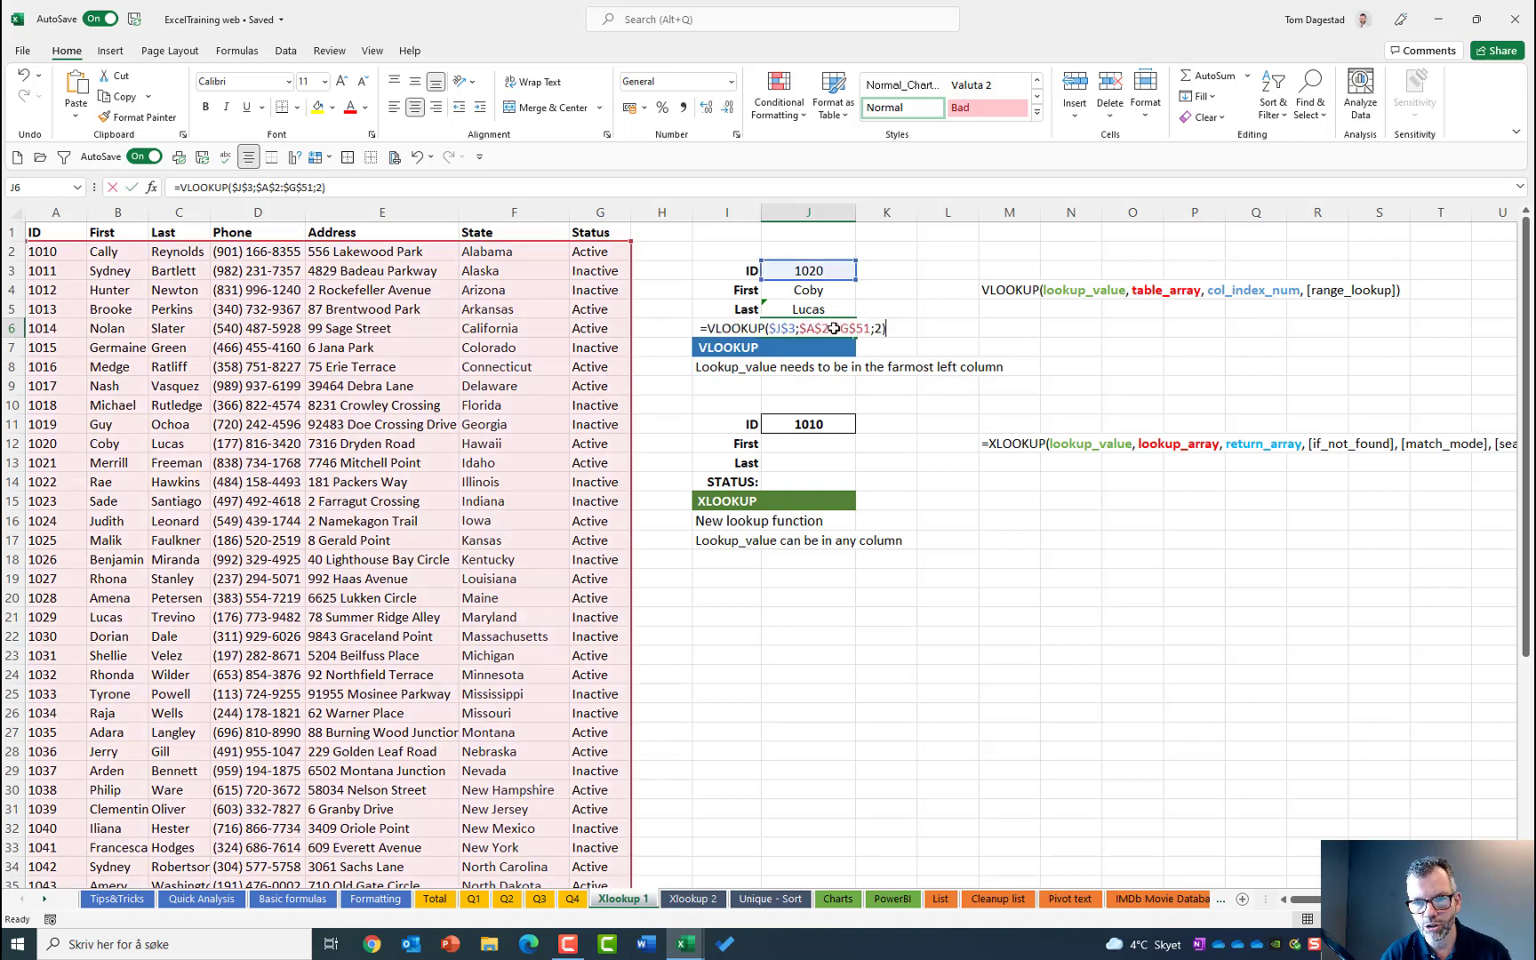
click(877, 328)
key(BackSpace)
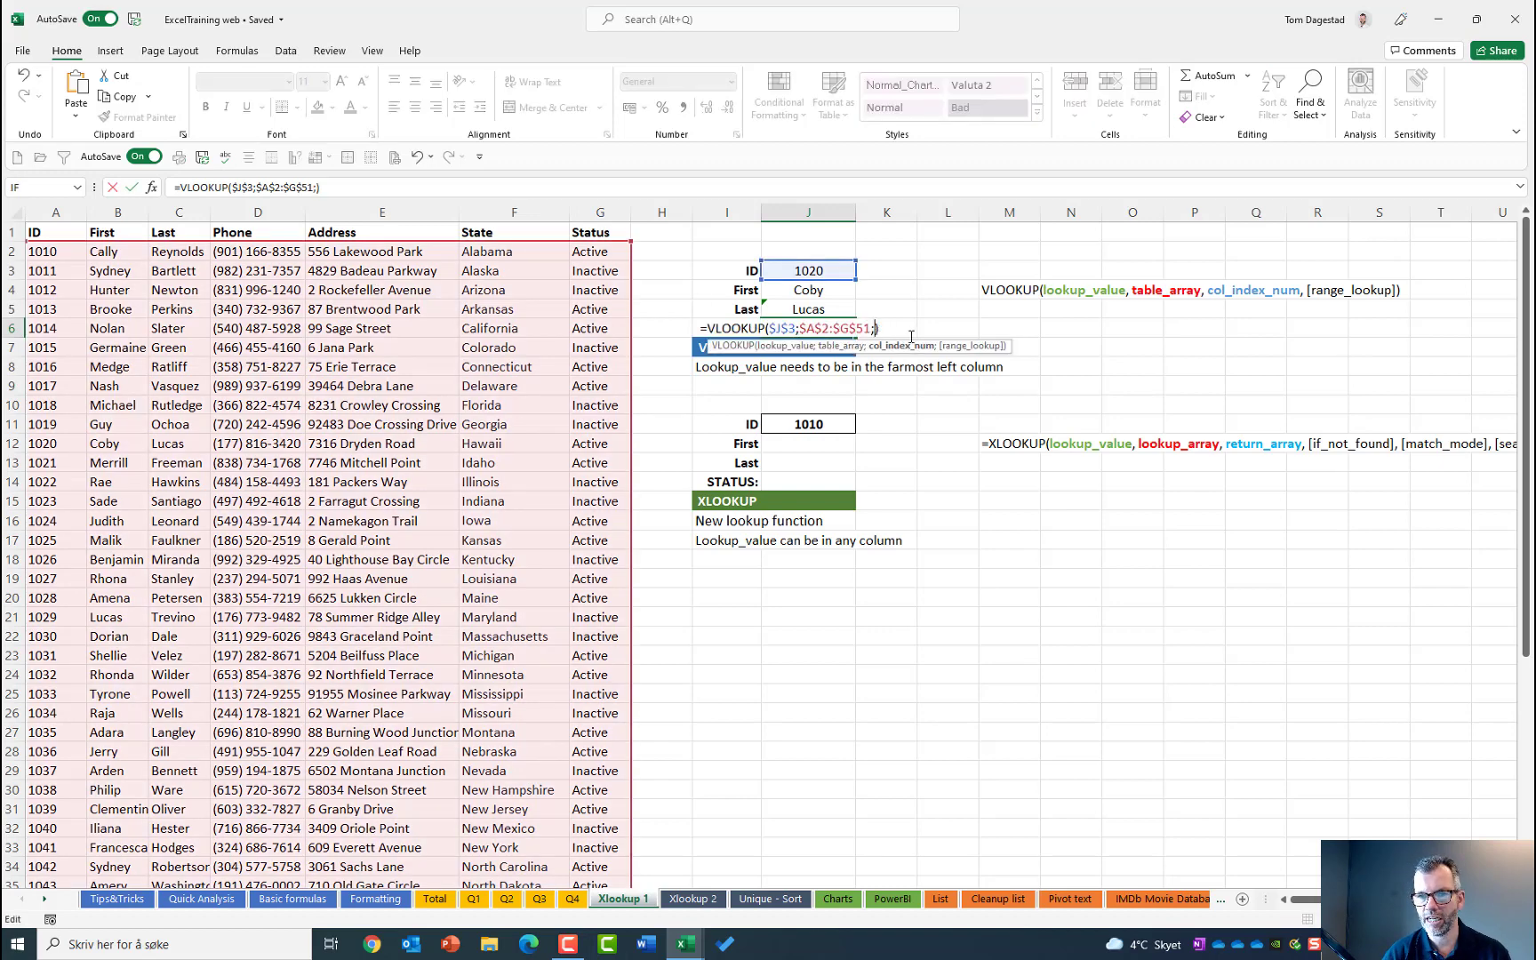
text(7)
key(Return)
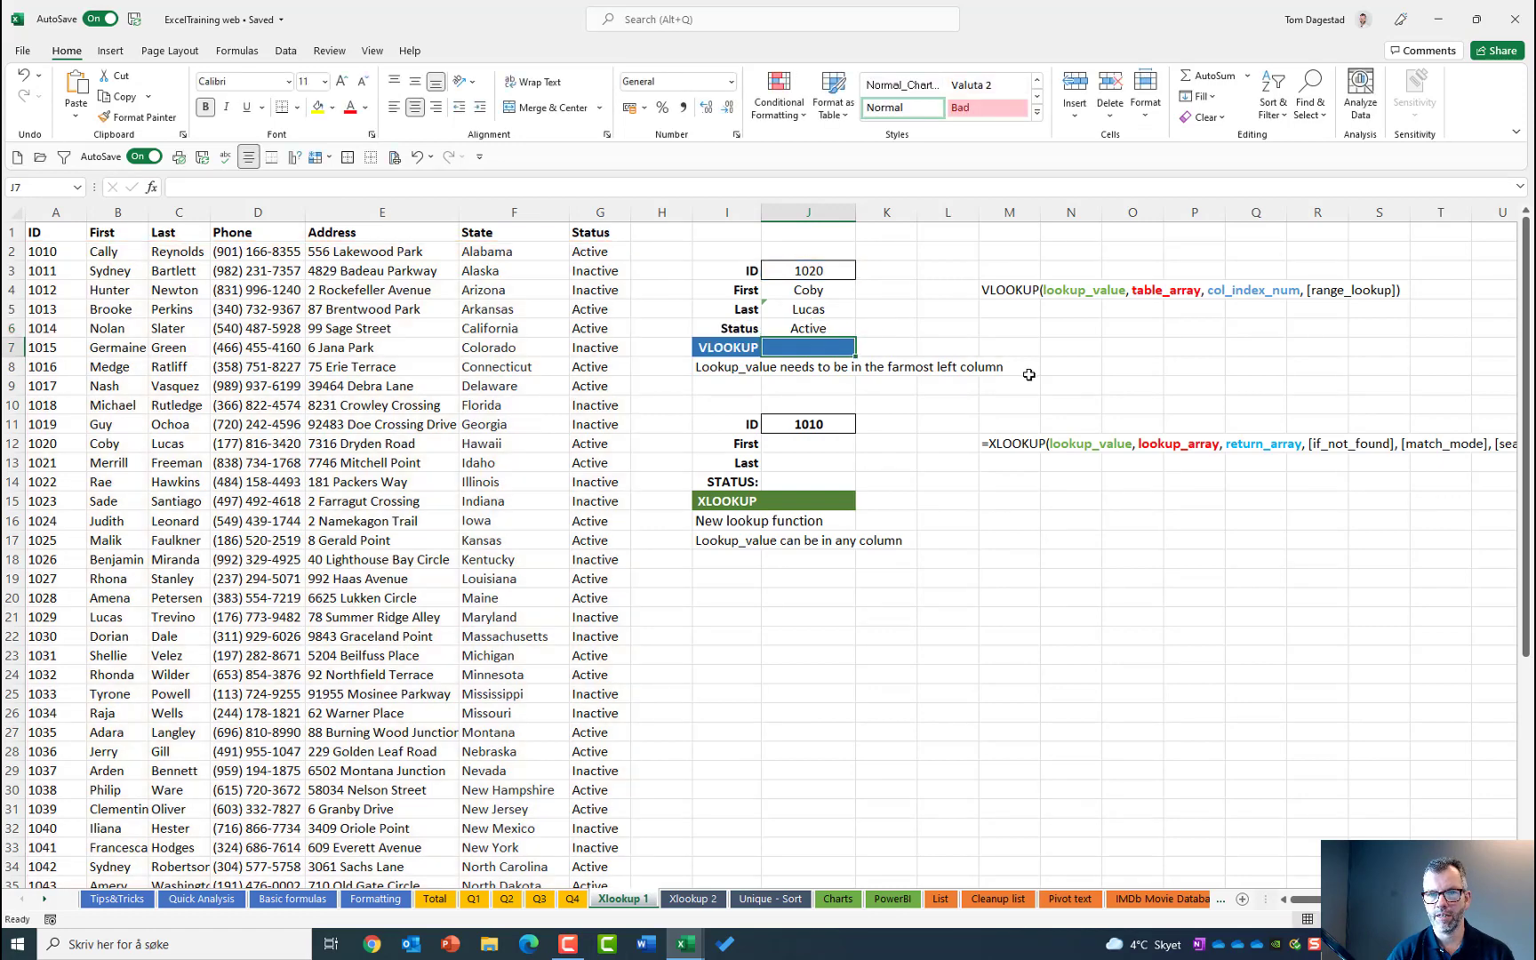
Set the lookup ID in cell J3 to 1010.
click(794, 272)
text(1010)
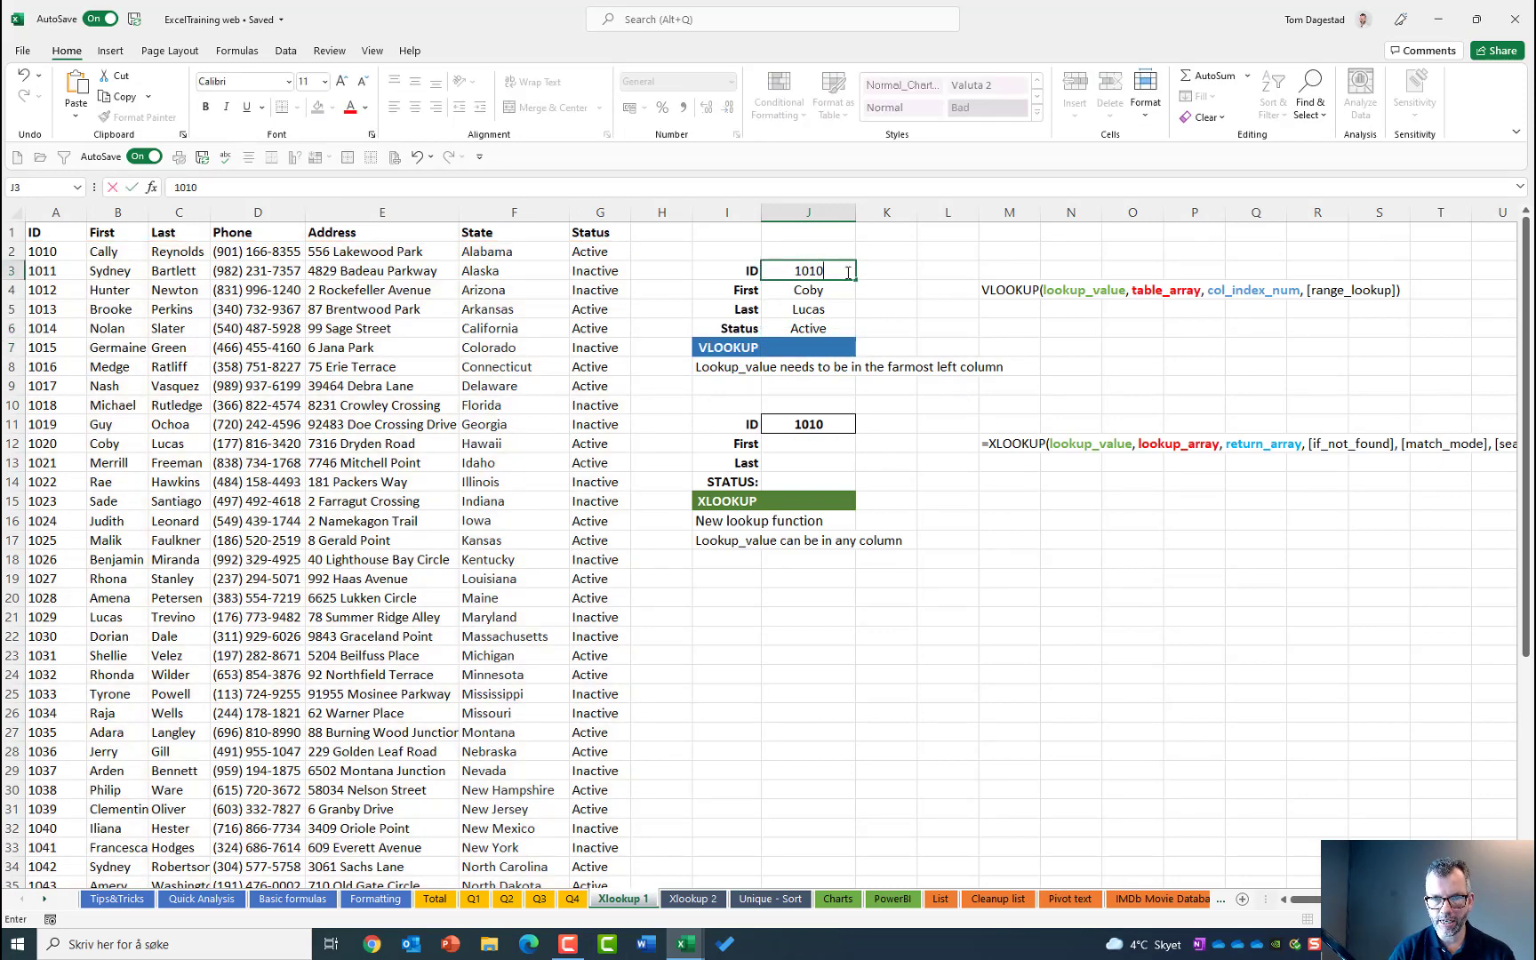
key(Return)
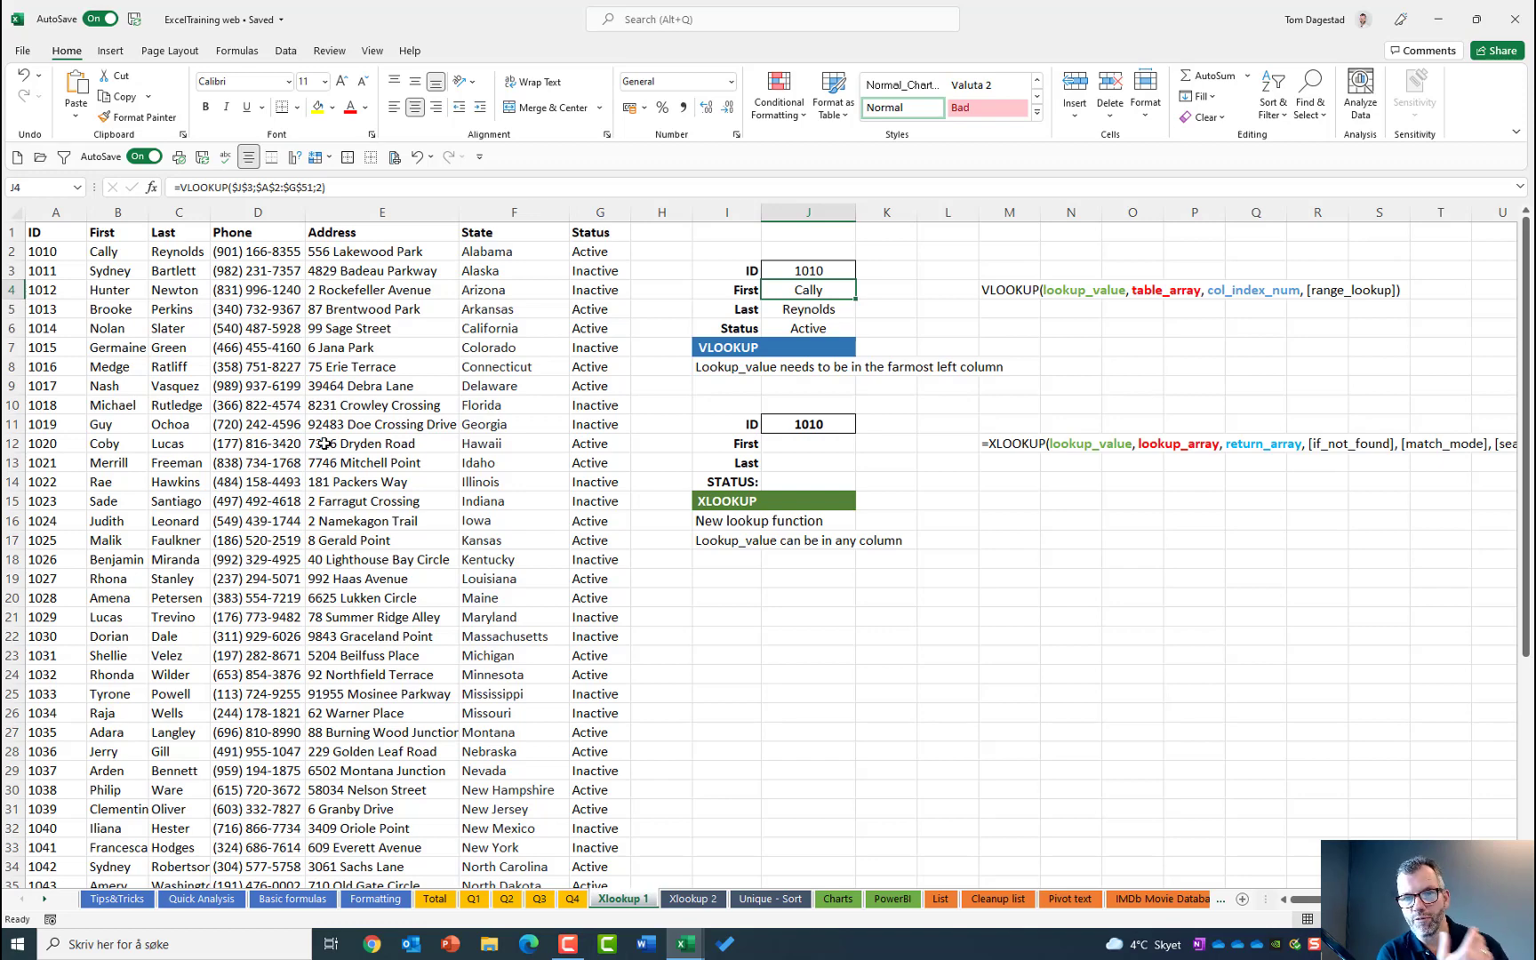
click(412, 385)
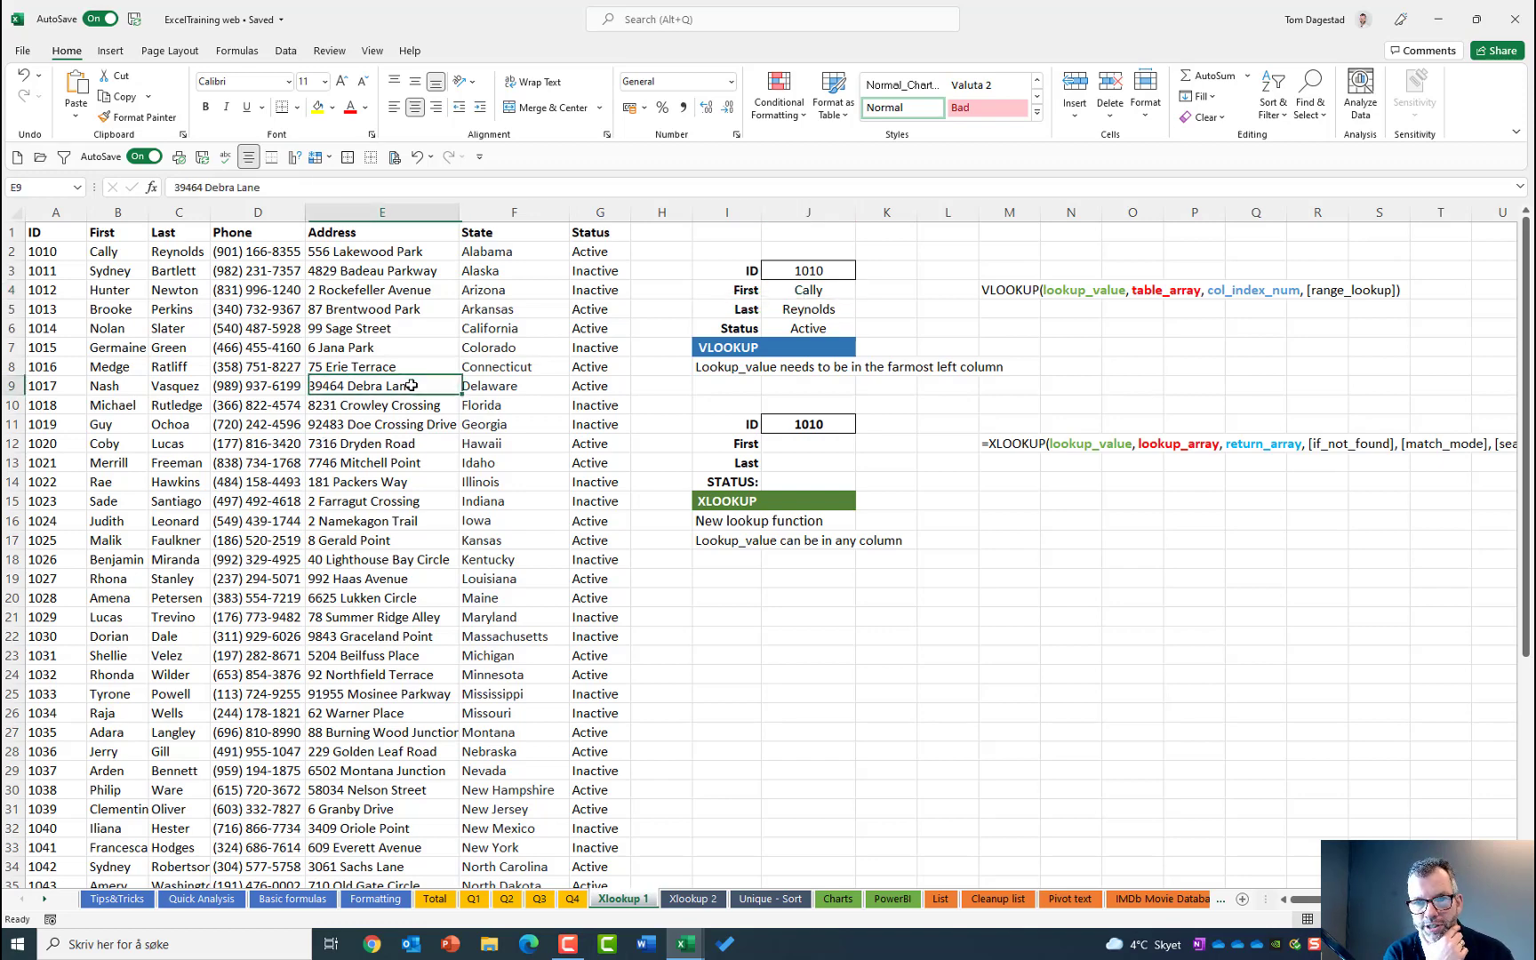
Begin an XLOOKUP formula in J12 with the ID cell as the absolute lookup value $J$11.
click(818, 443)
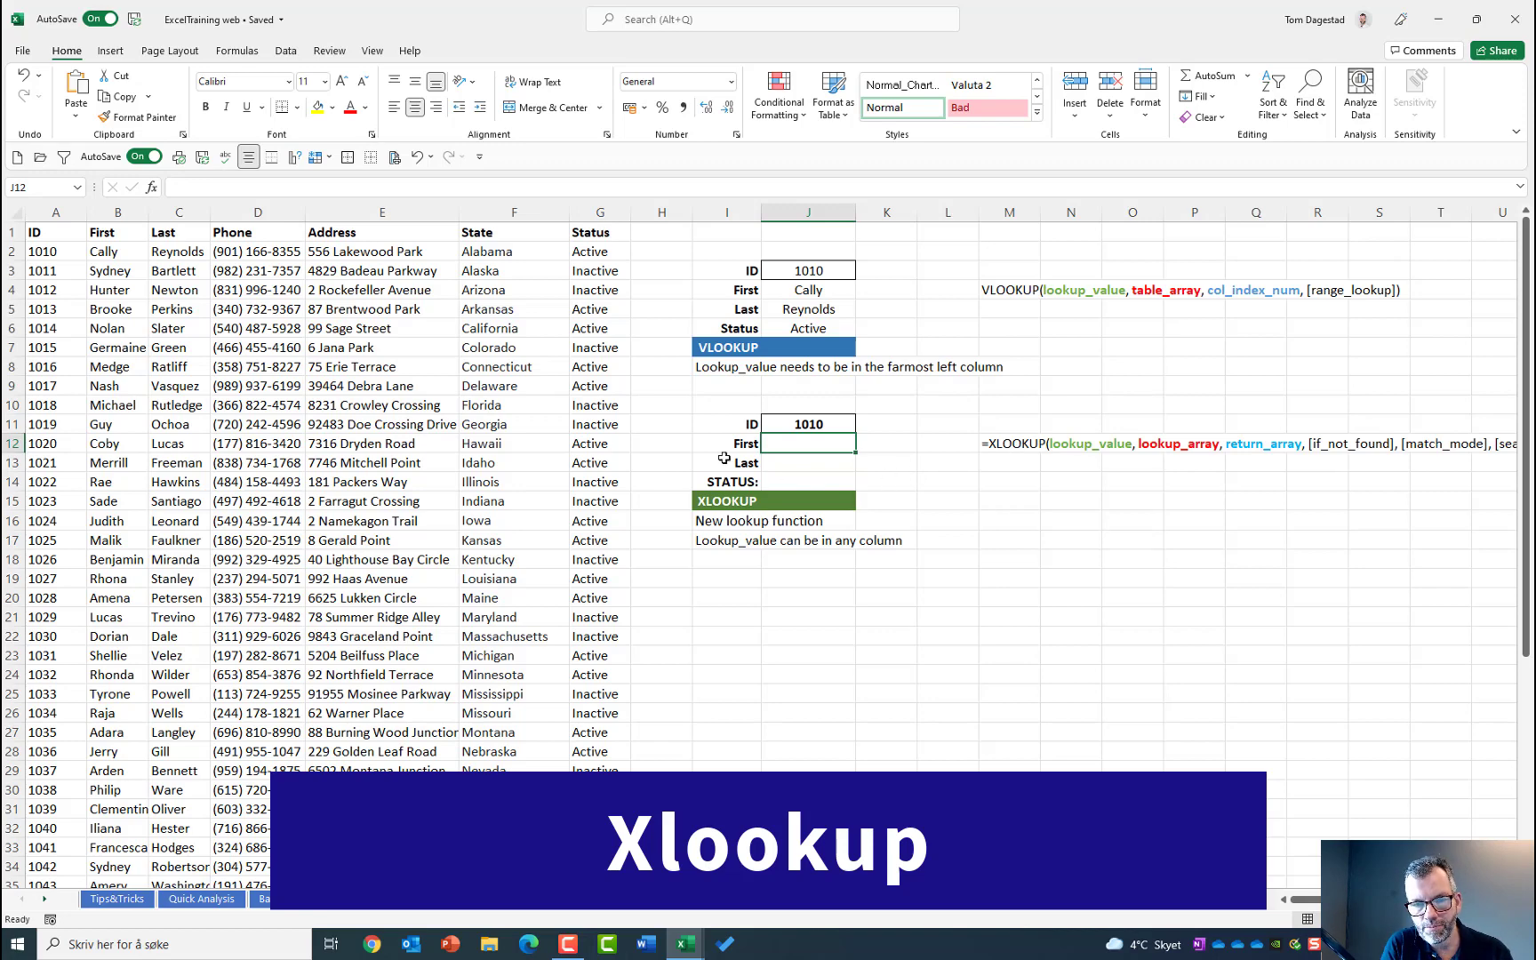
click(802, 424)
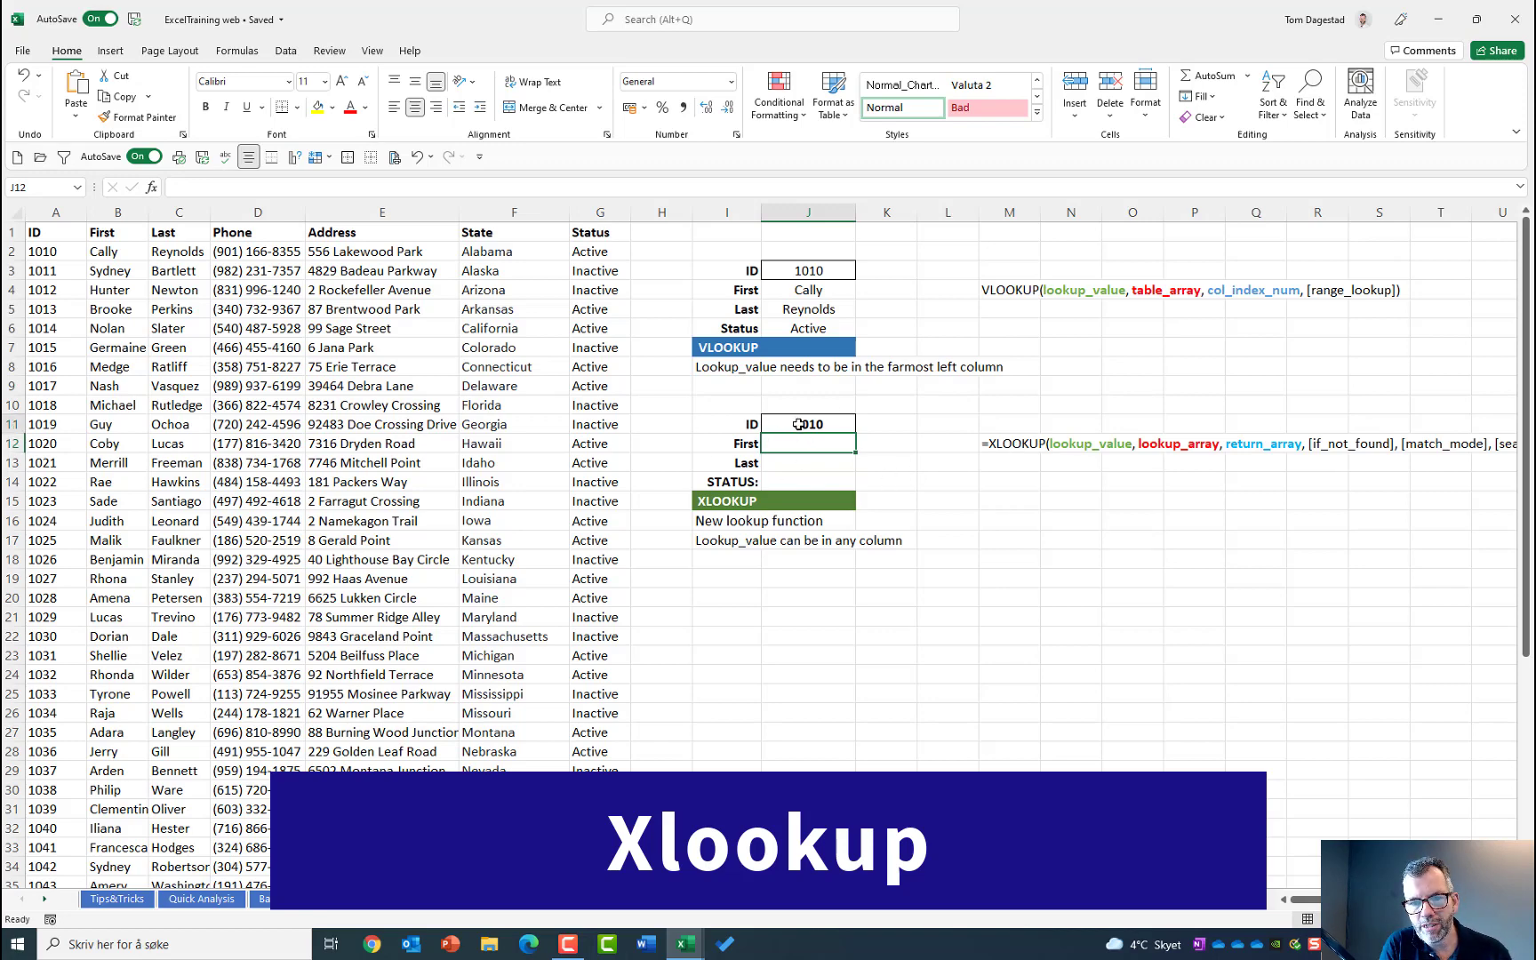
click(781, 441)
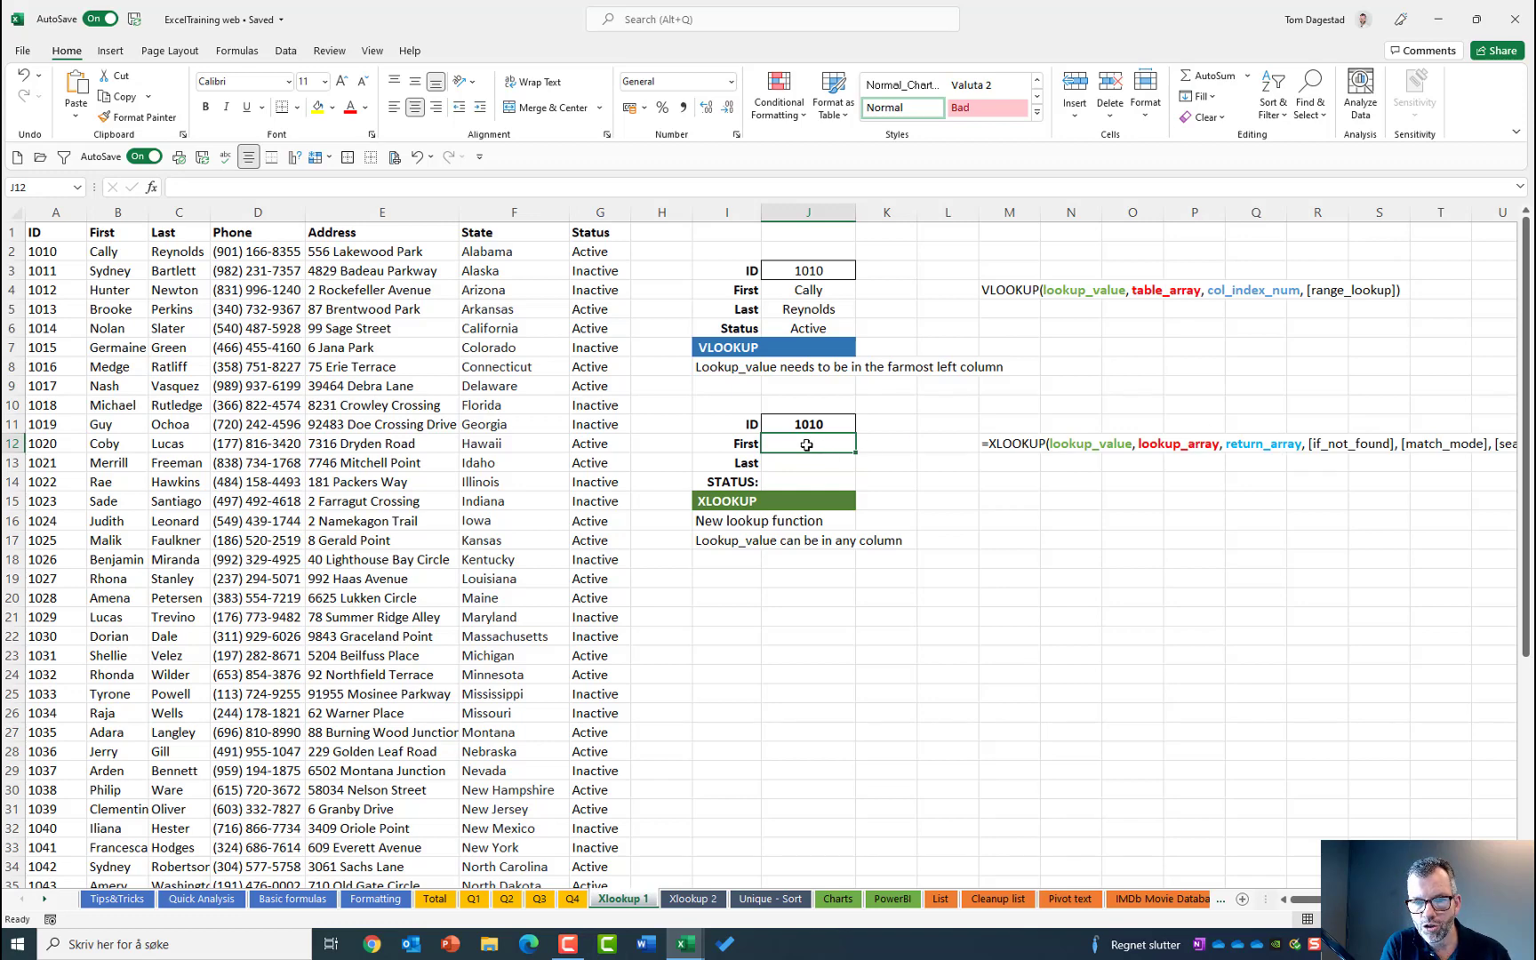
text(=)
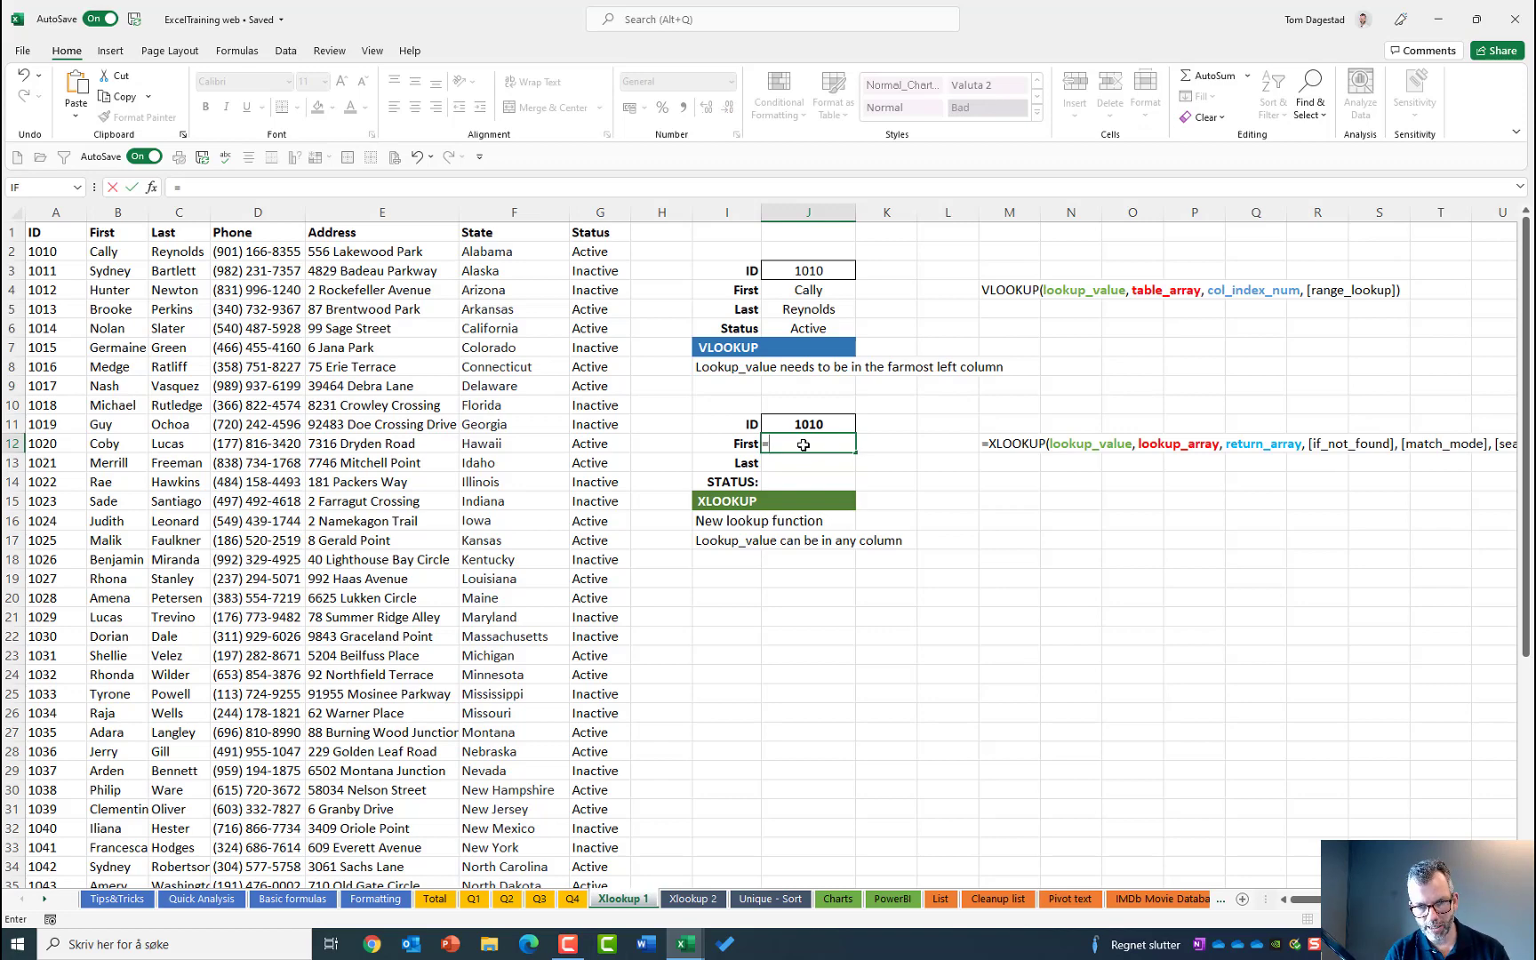
text(x)
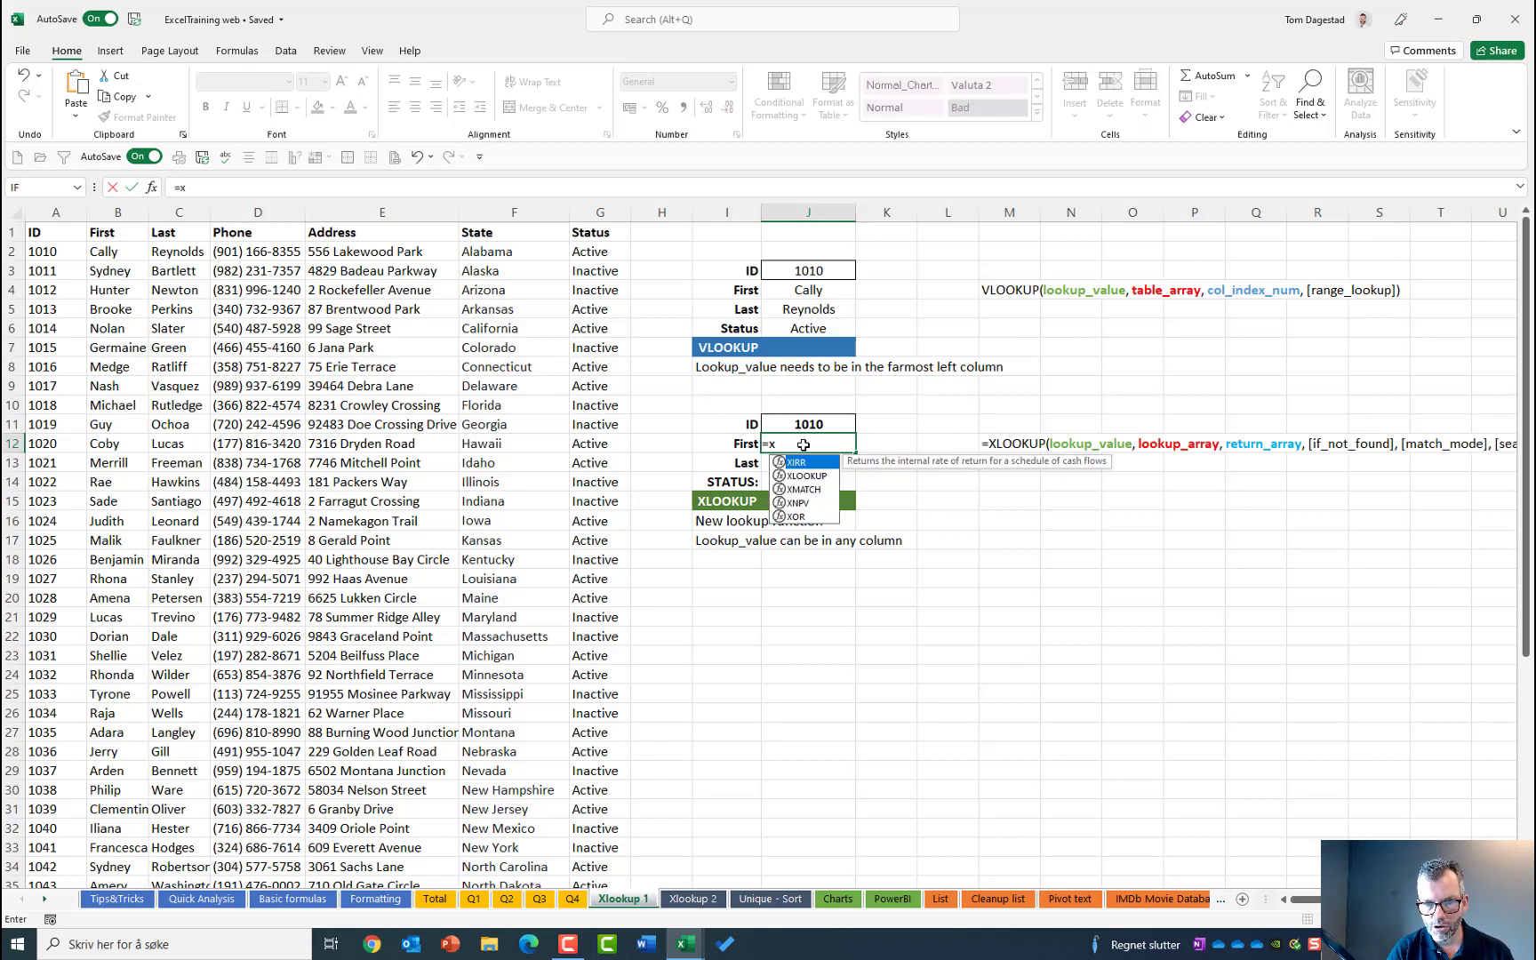
key(Down)
key(Tab)
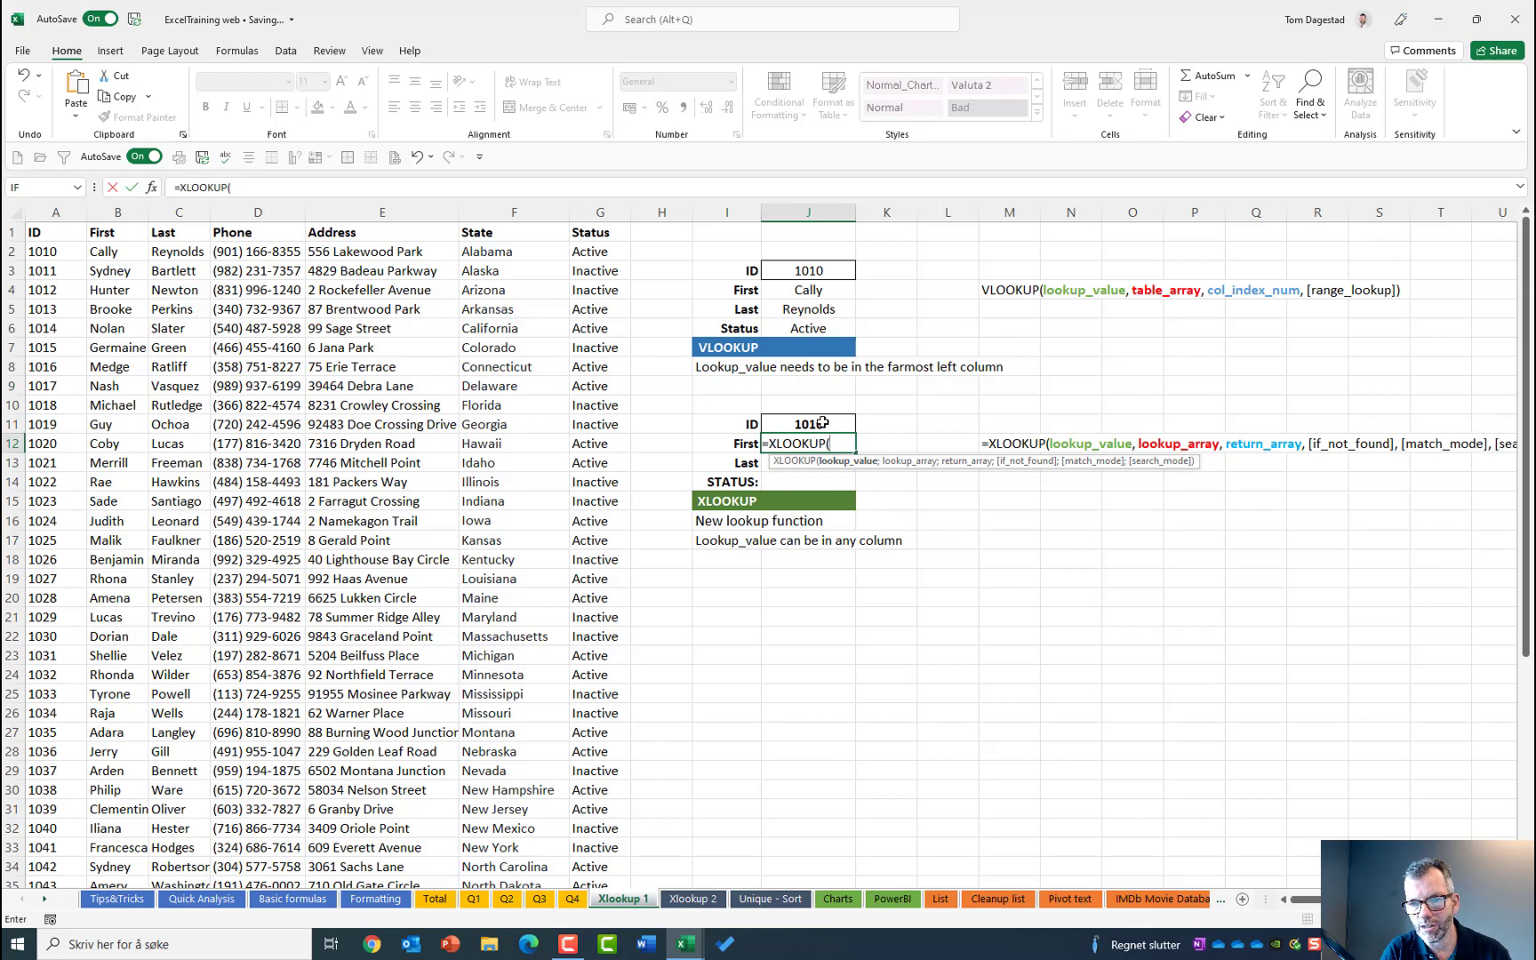
click(822, 423)
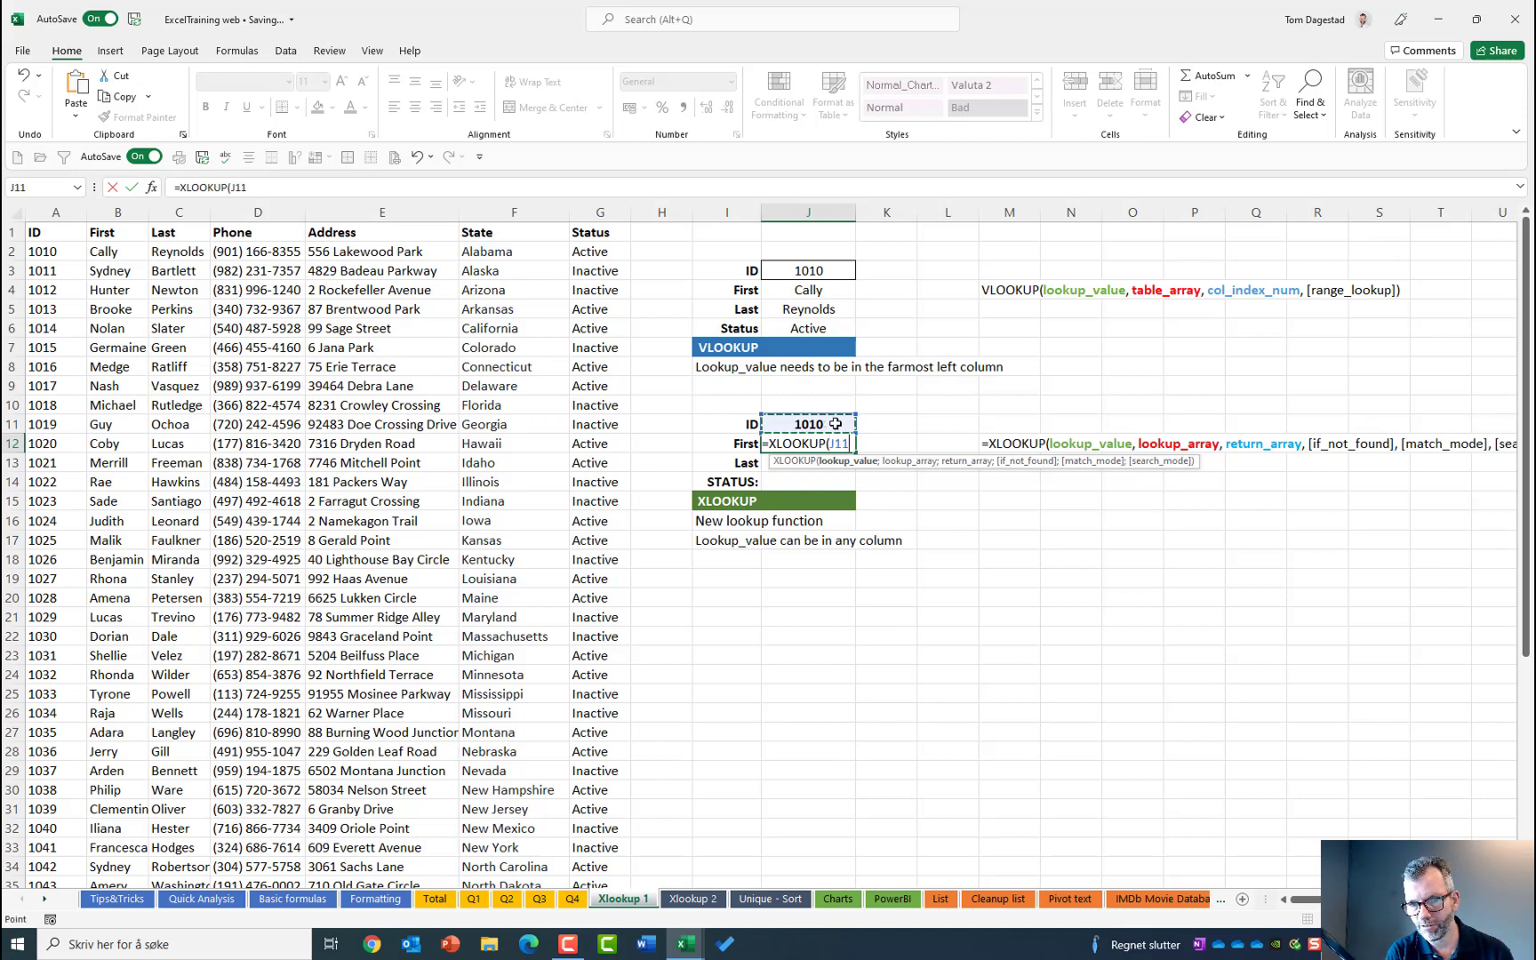
key(F4)
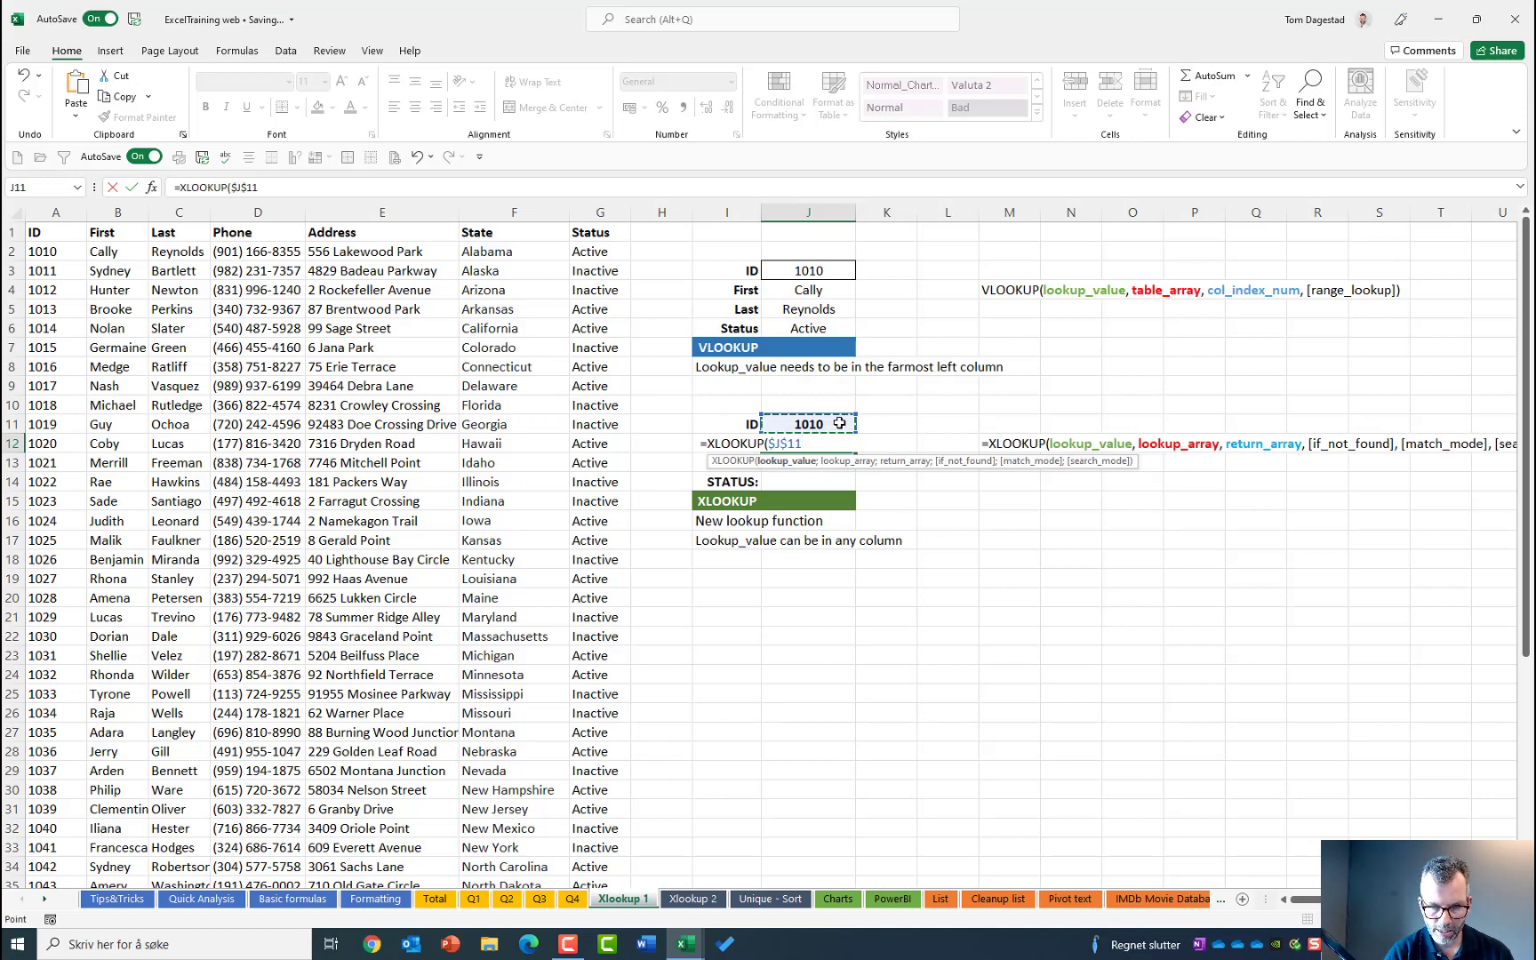
text(;)
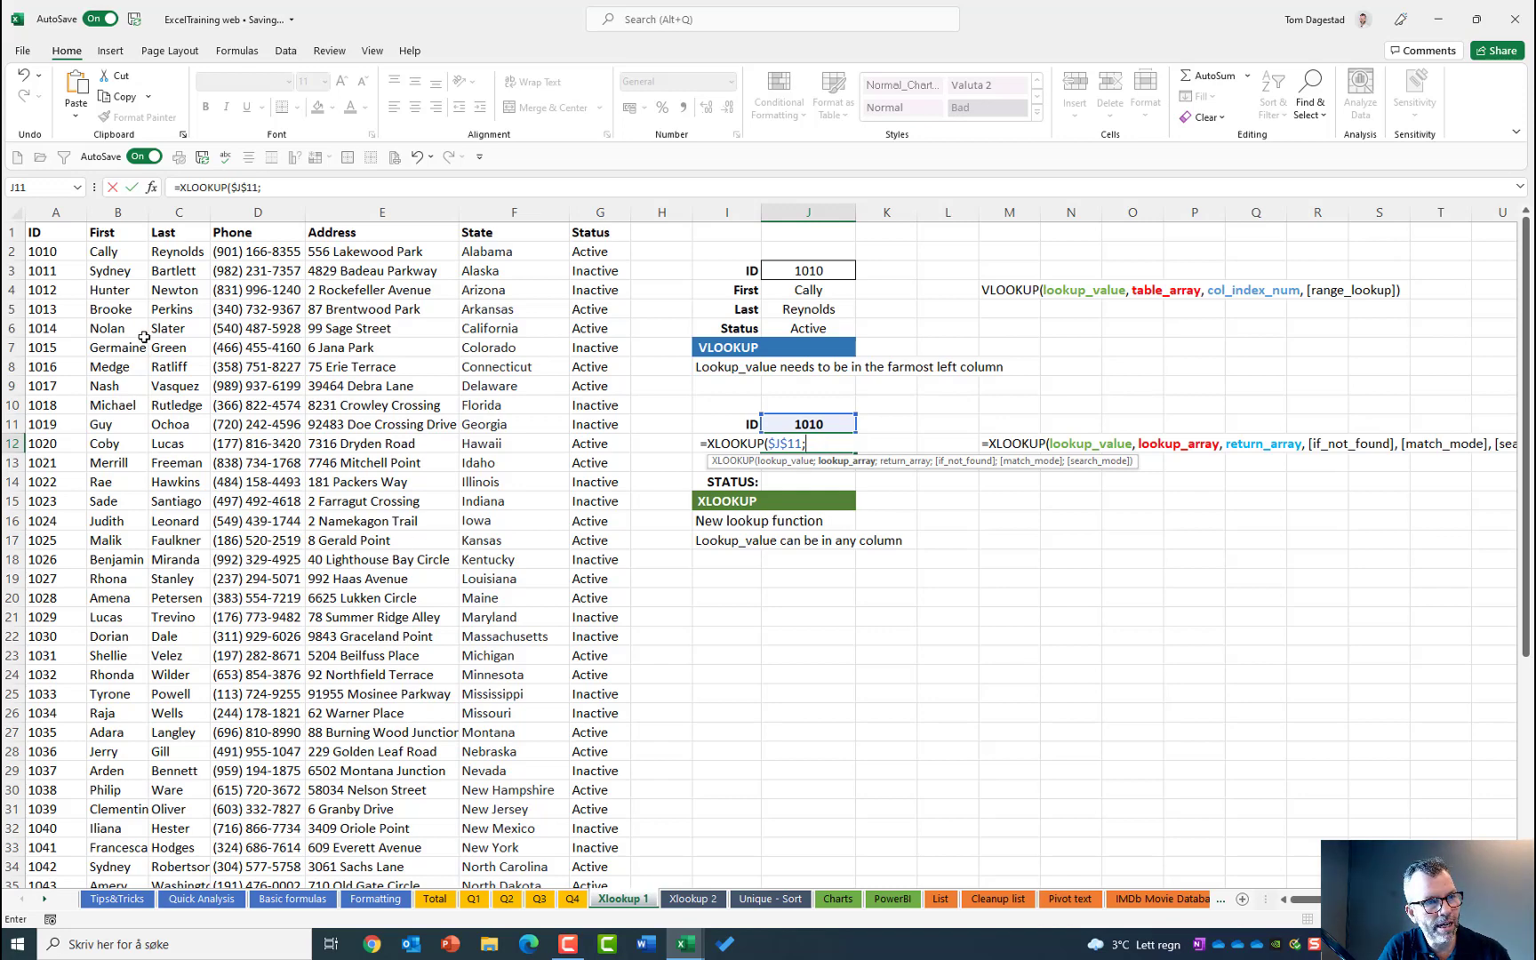
Complete the J12 XLOOKUP with A:A as the lookup array and B:B as the return array.
click(56, 212)
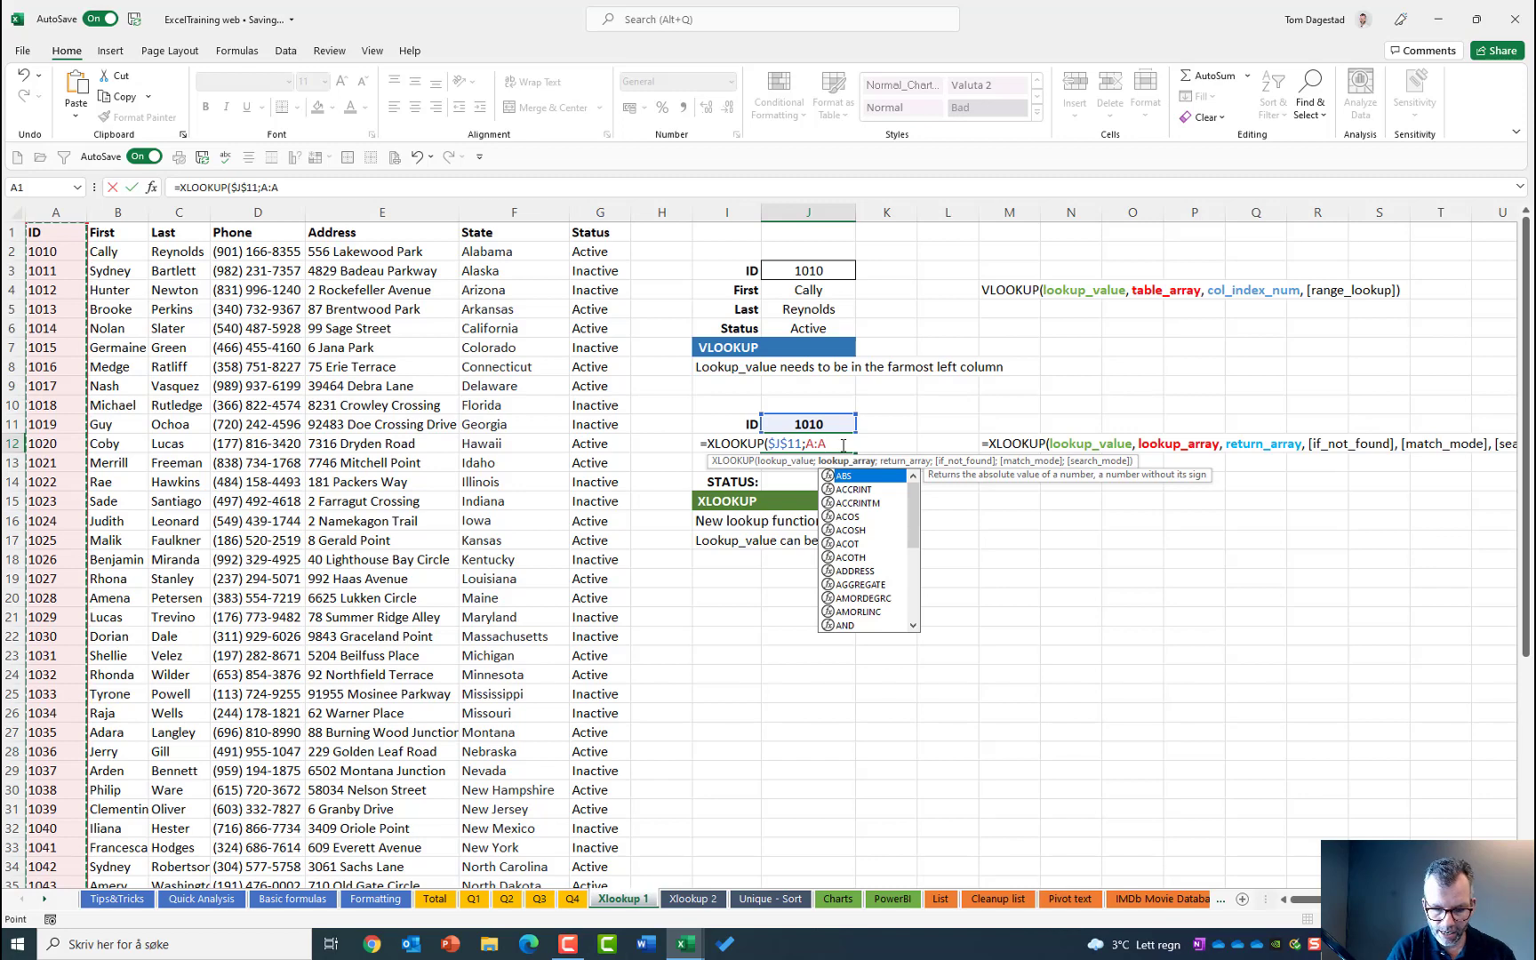
text(;)
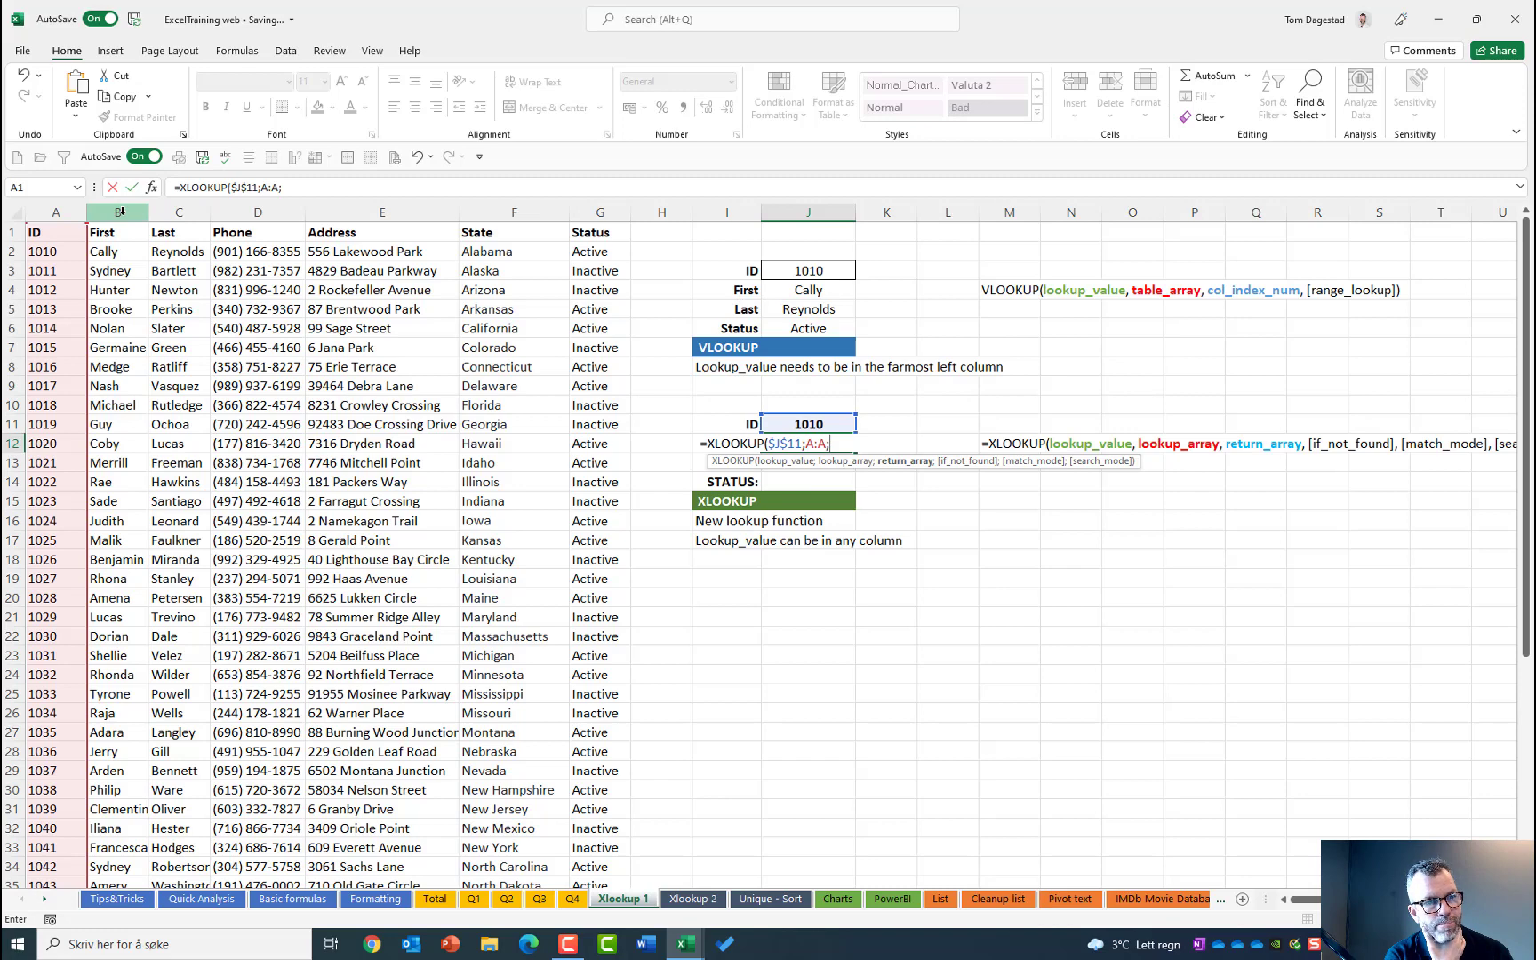
click(121, 212)
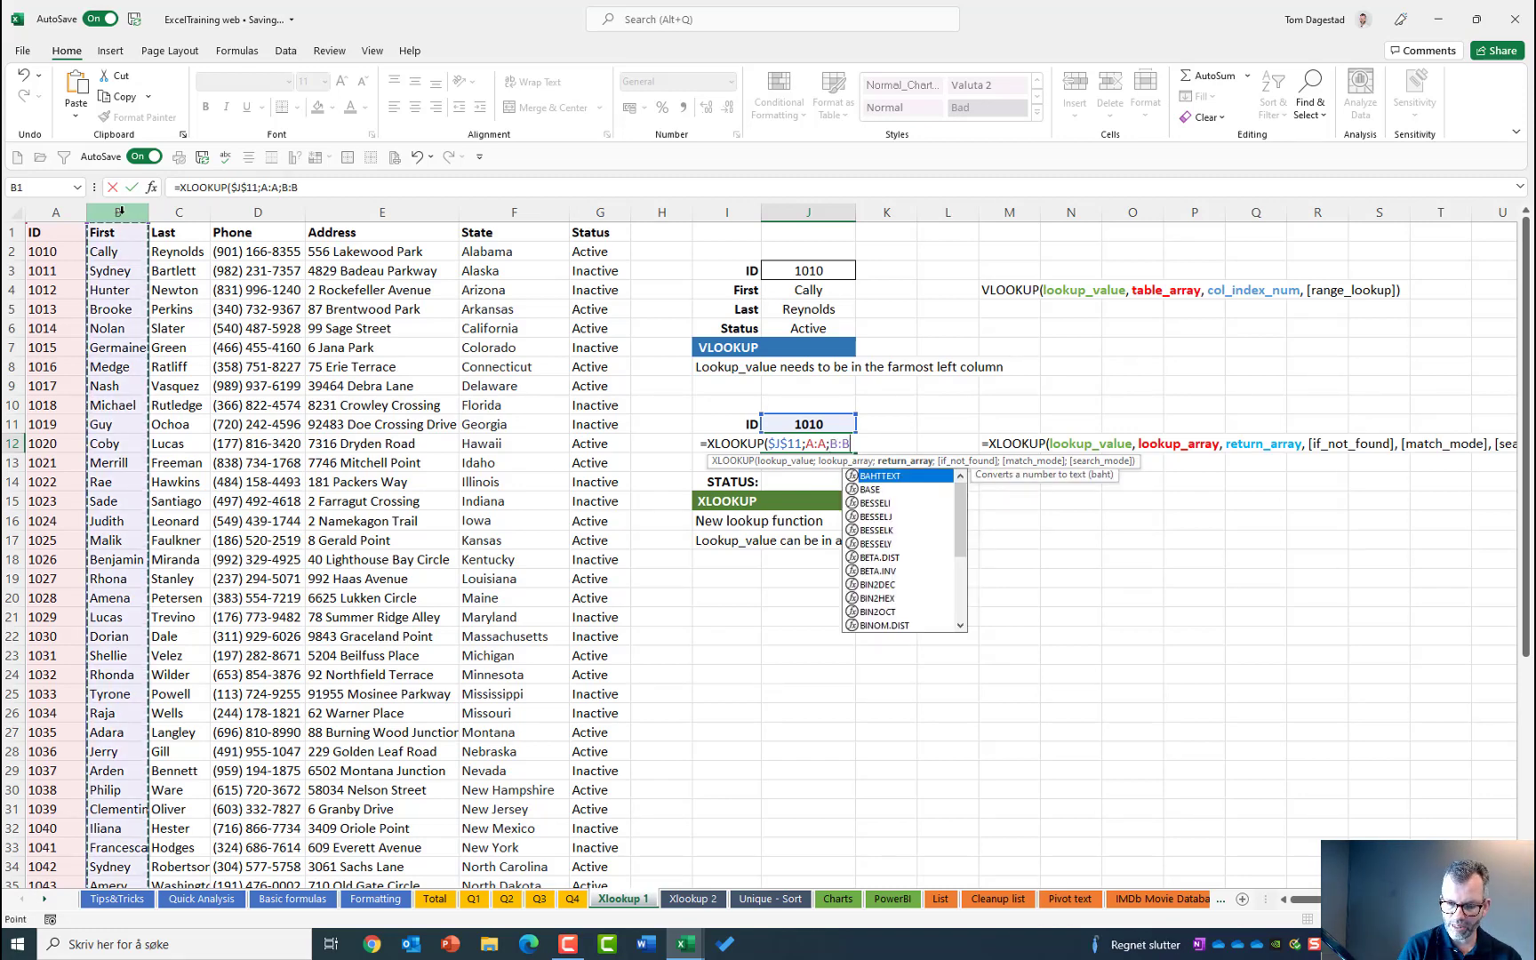
text())
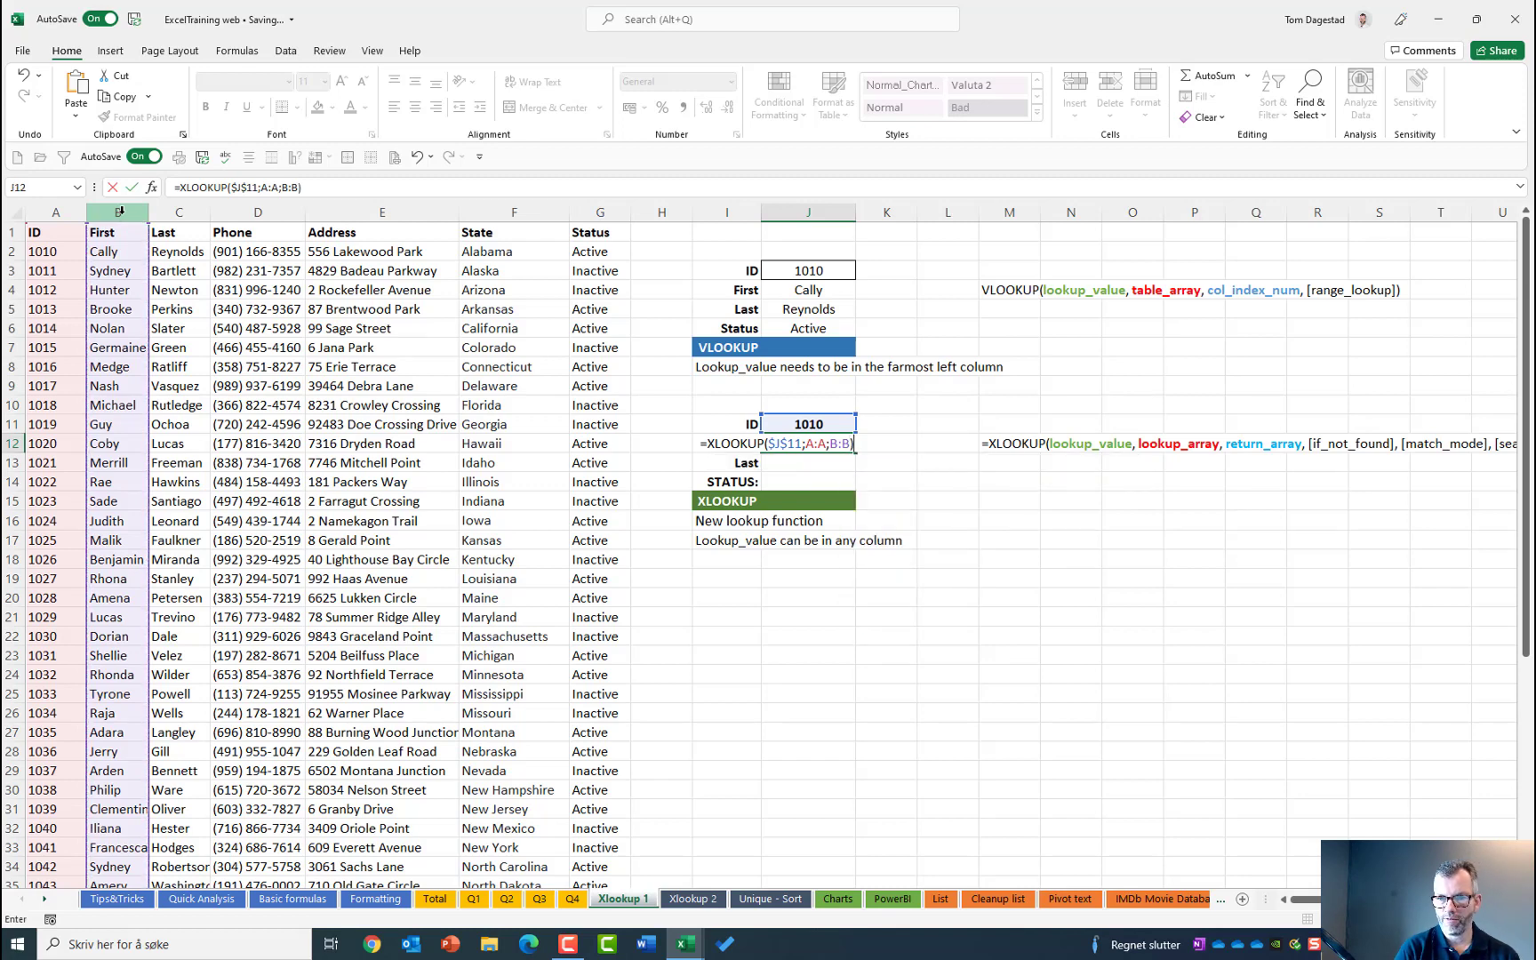
key(Return)
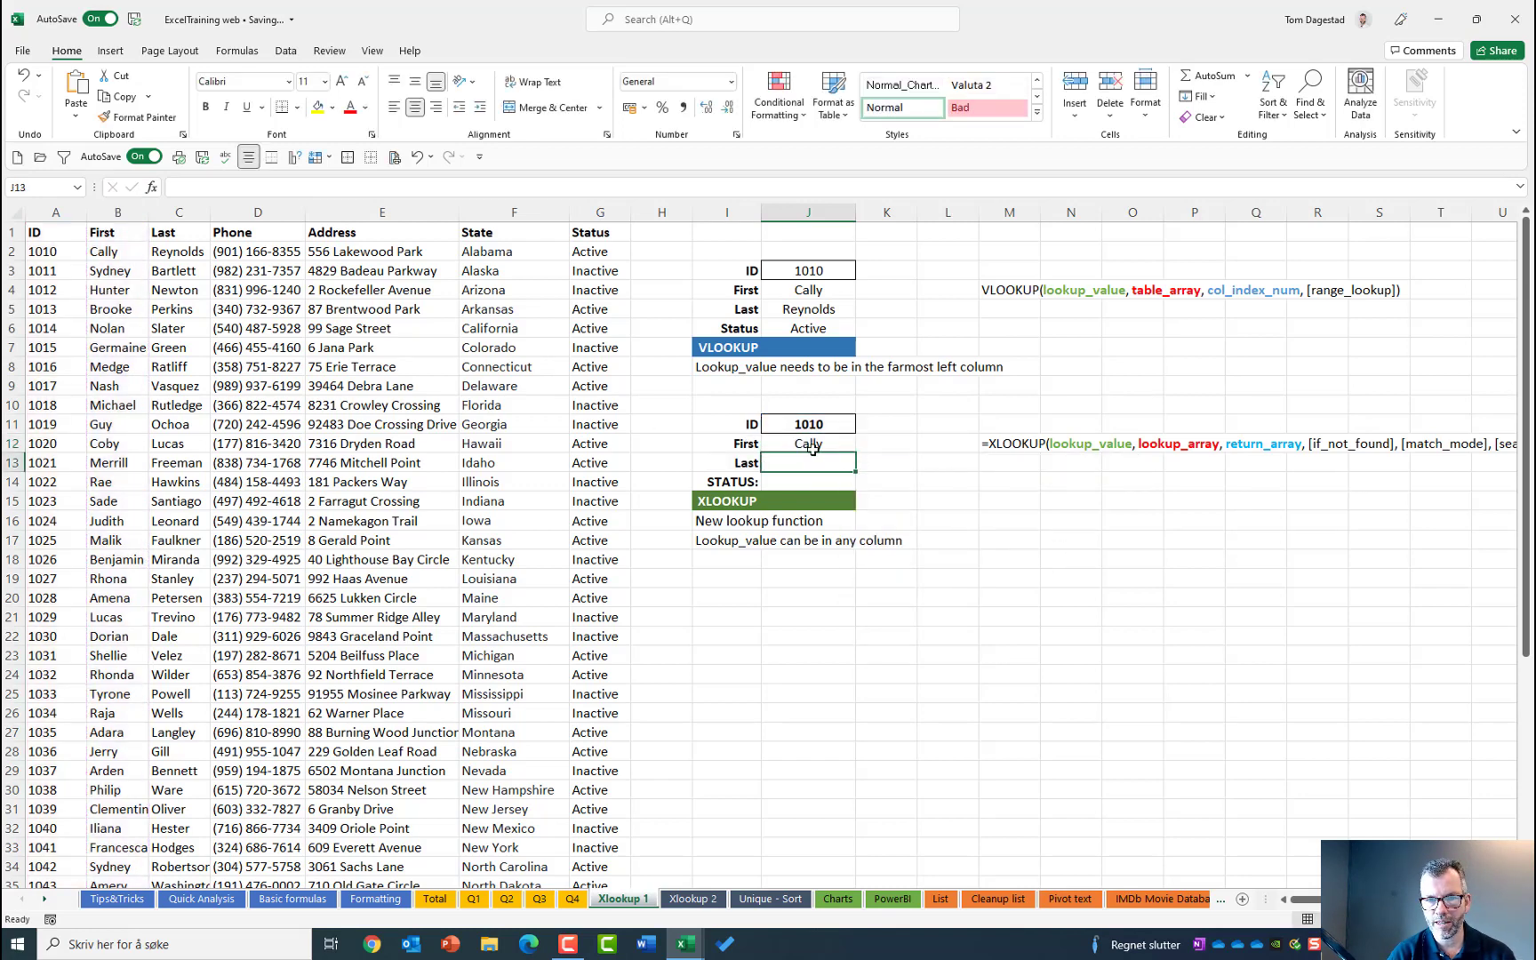
Enter =XLOOKUP(J11;A:A;C:C) in J13 to return the last name for the ID.
click(811, 446)
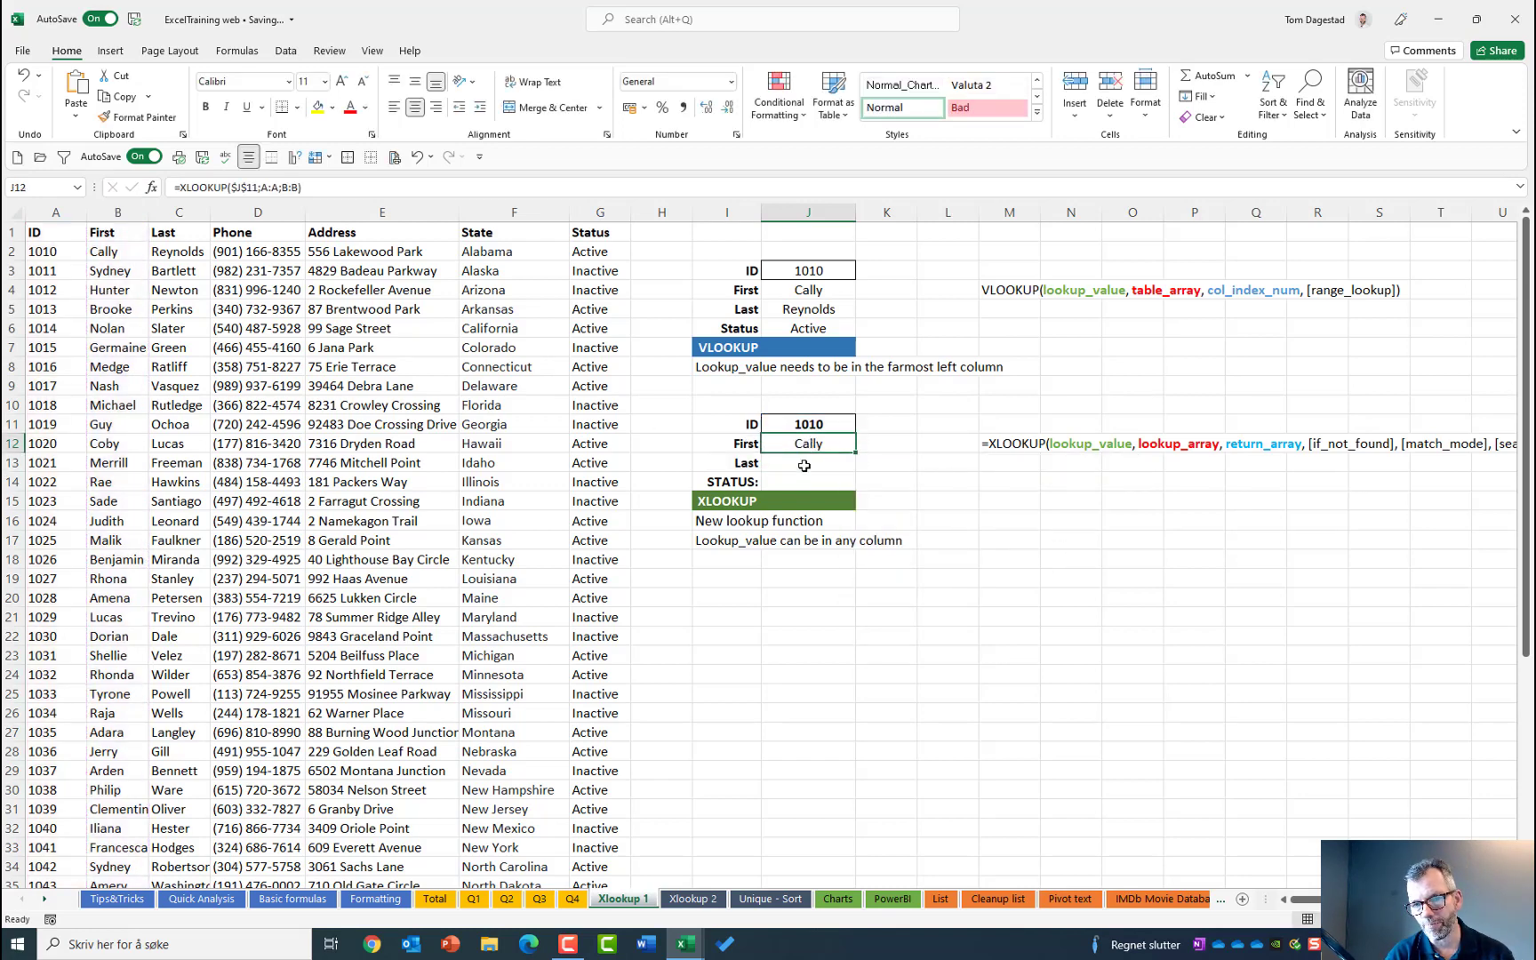
click(792, 461)
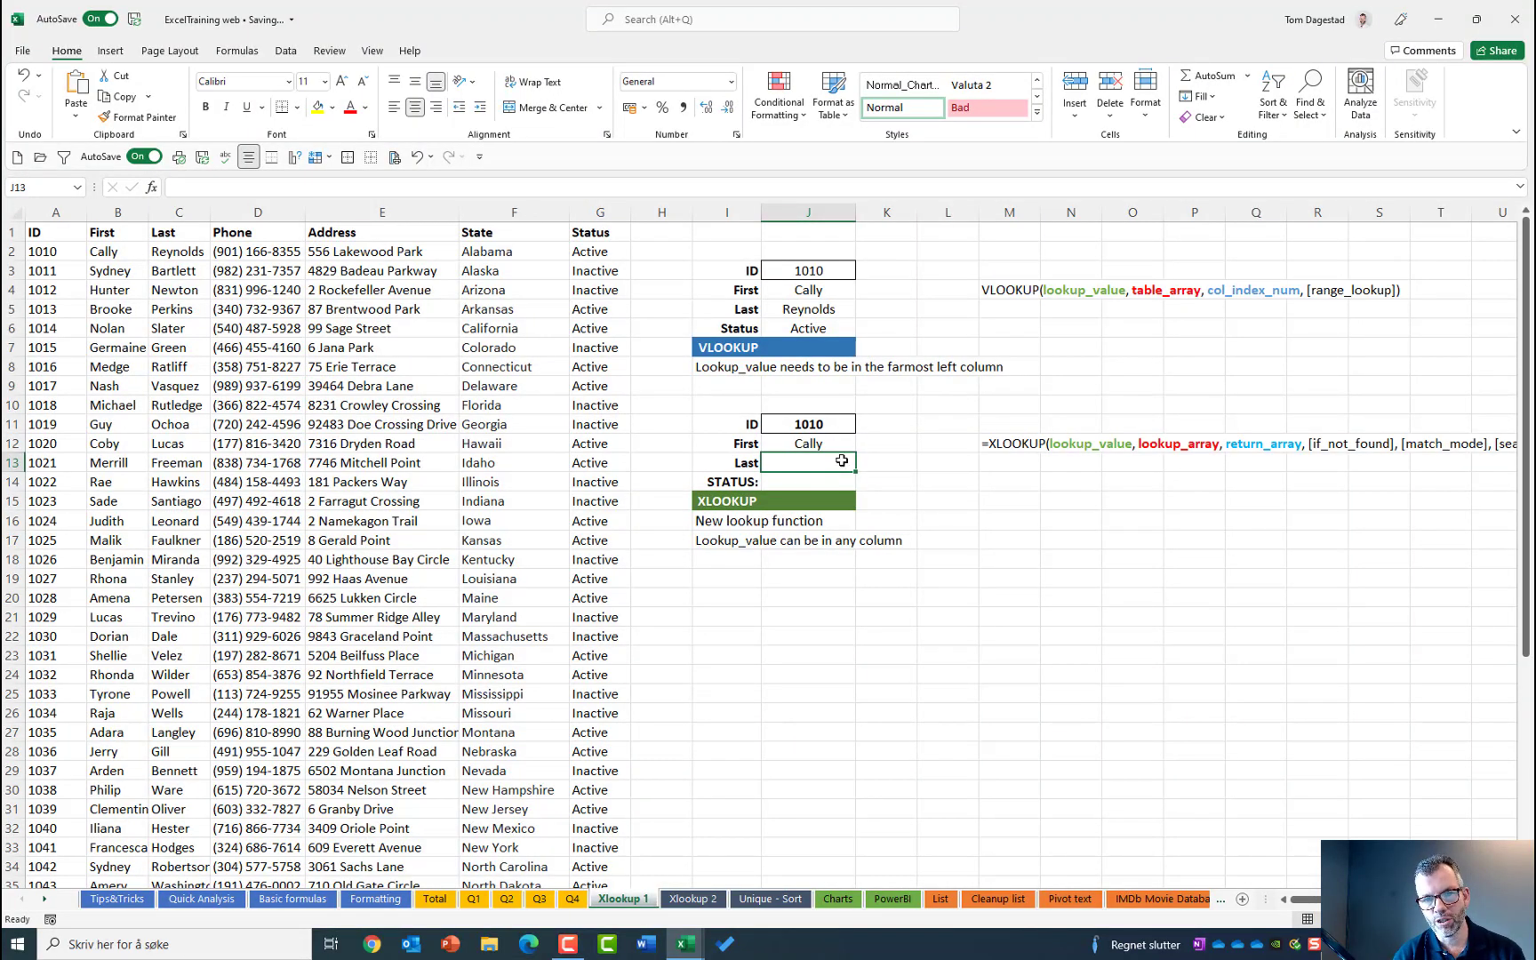
text(=)
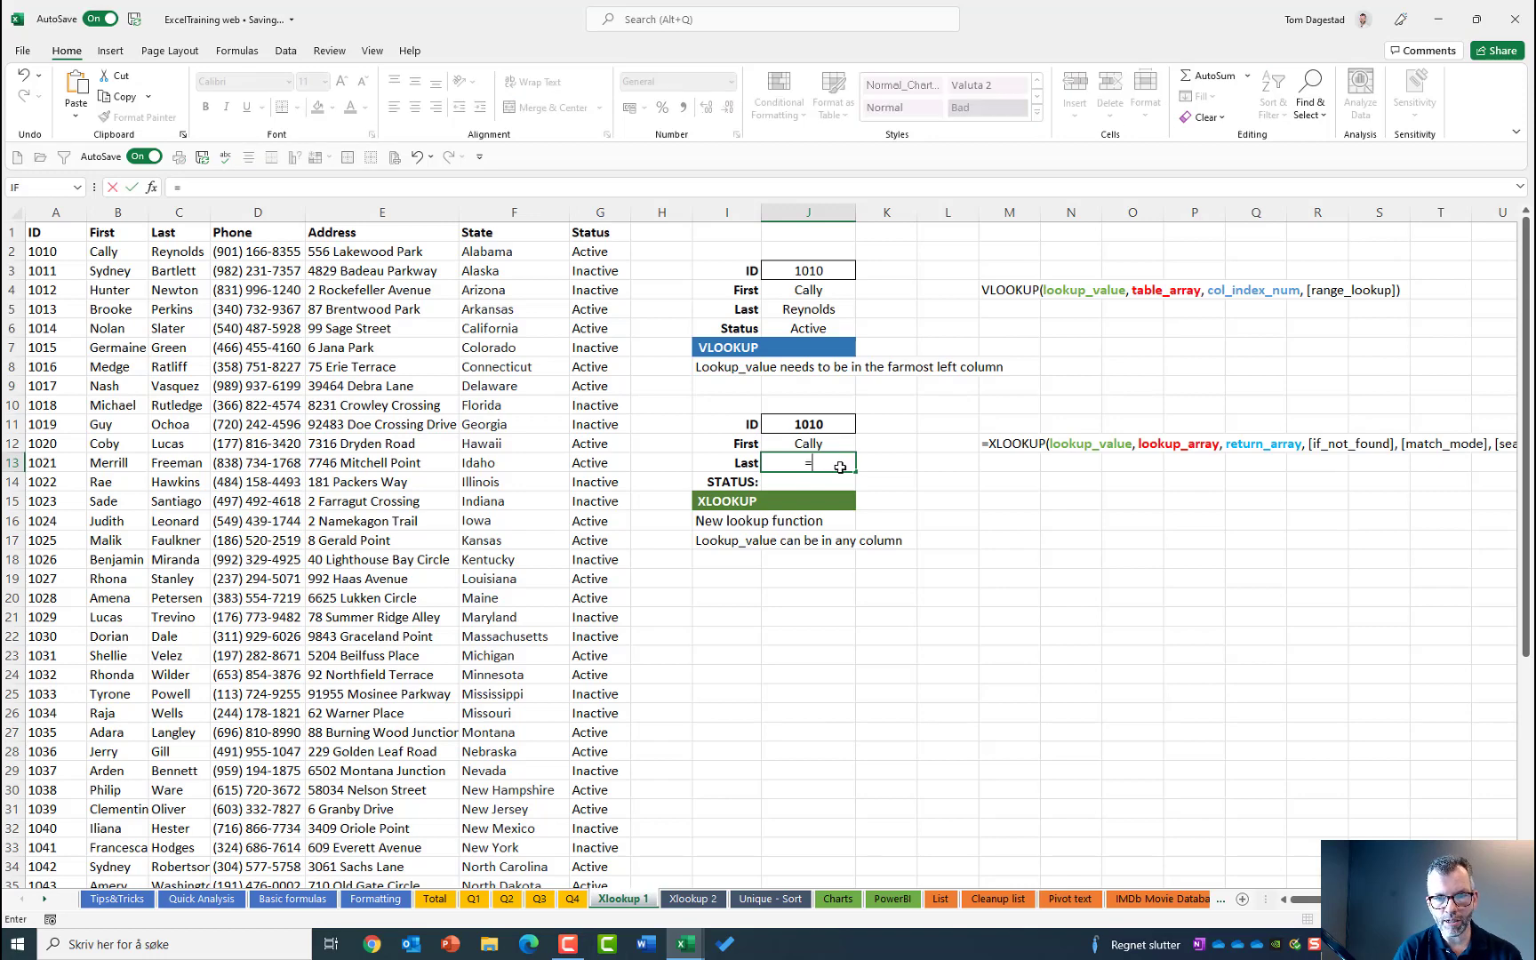
text(xl)
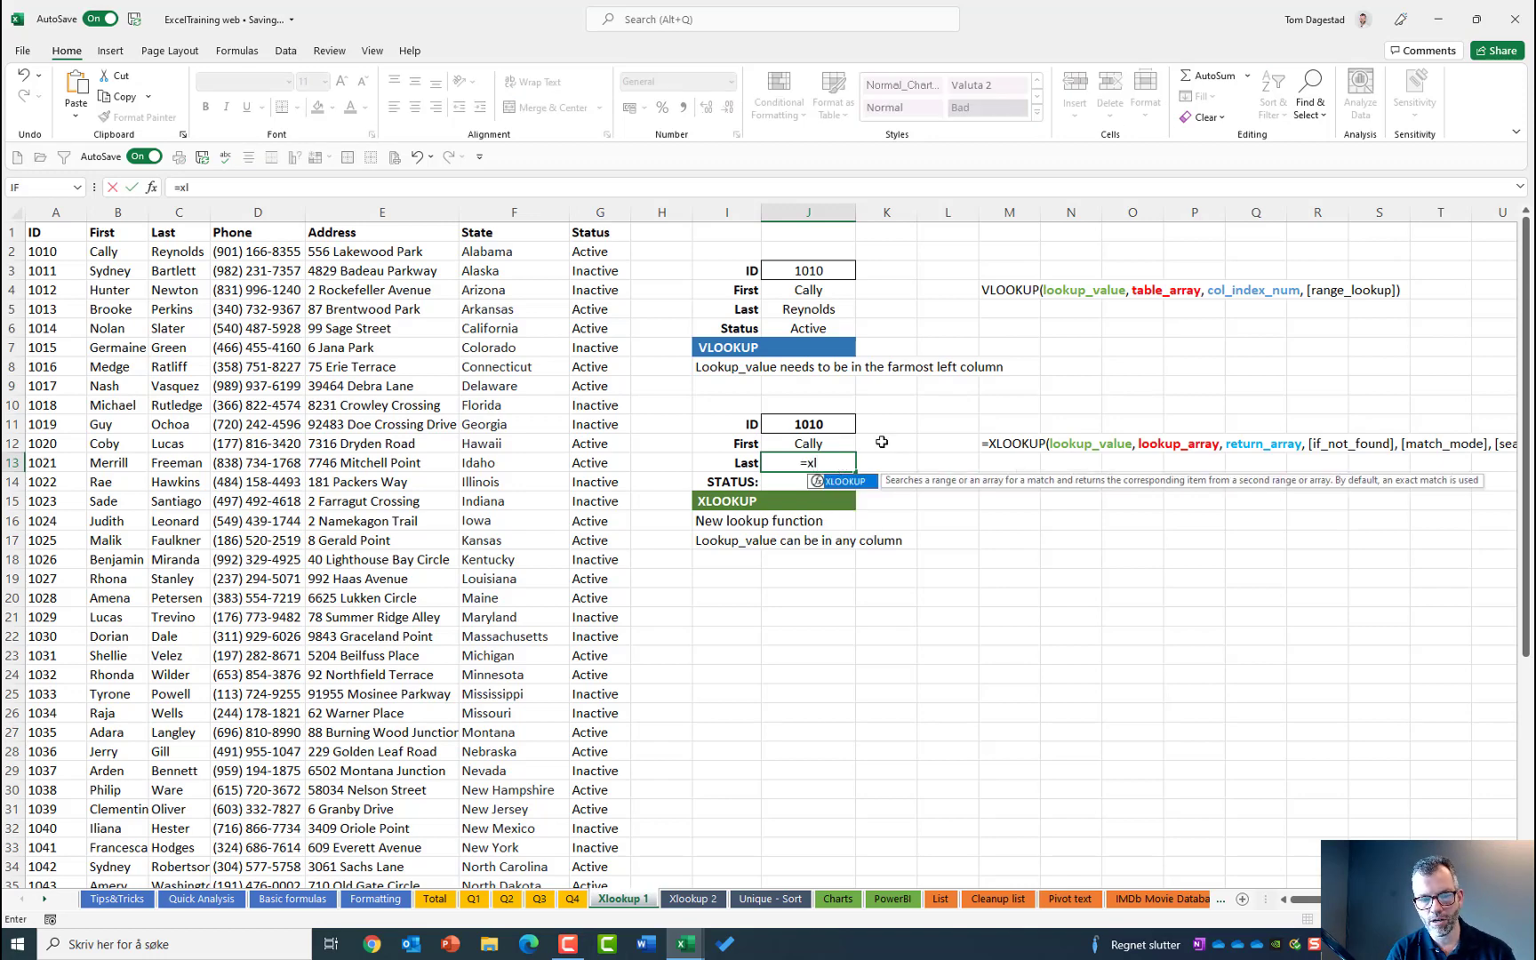
key(Tab)
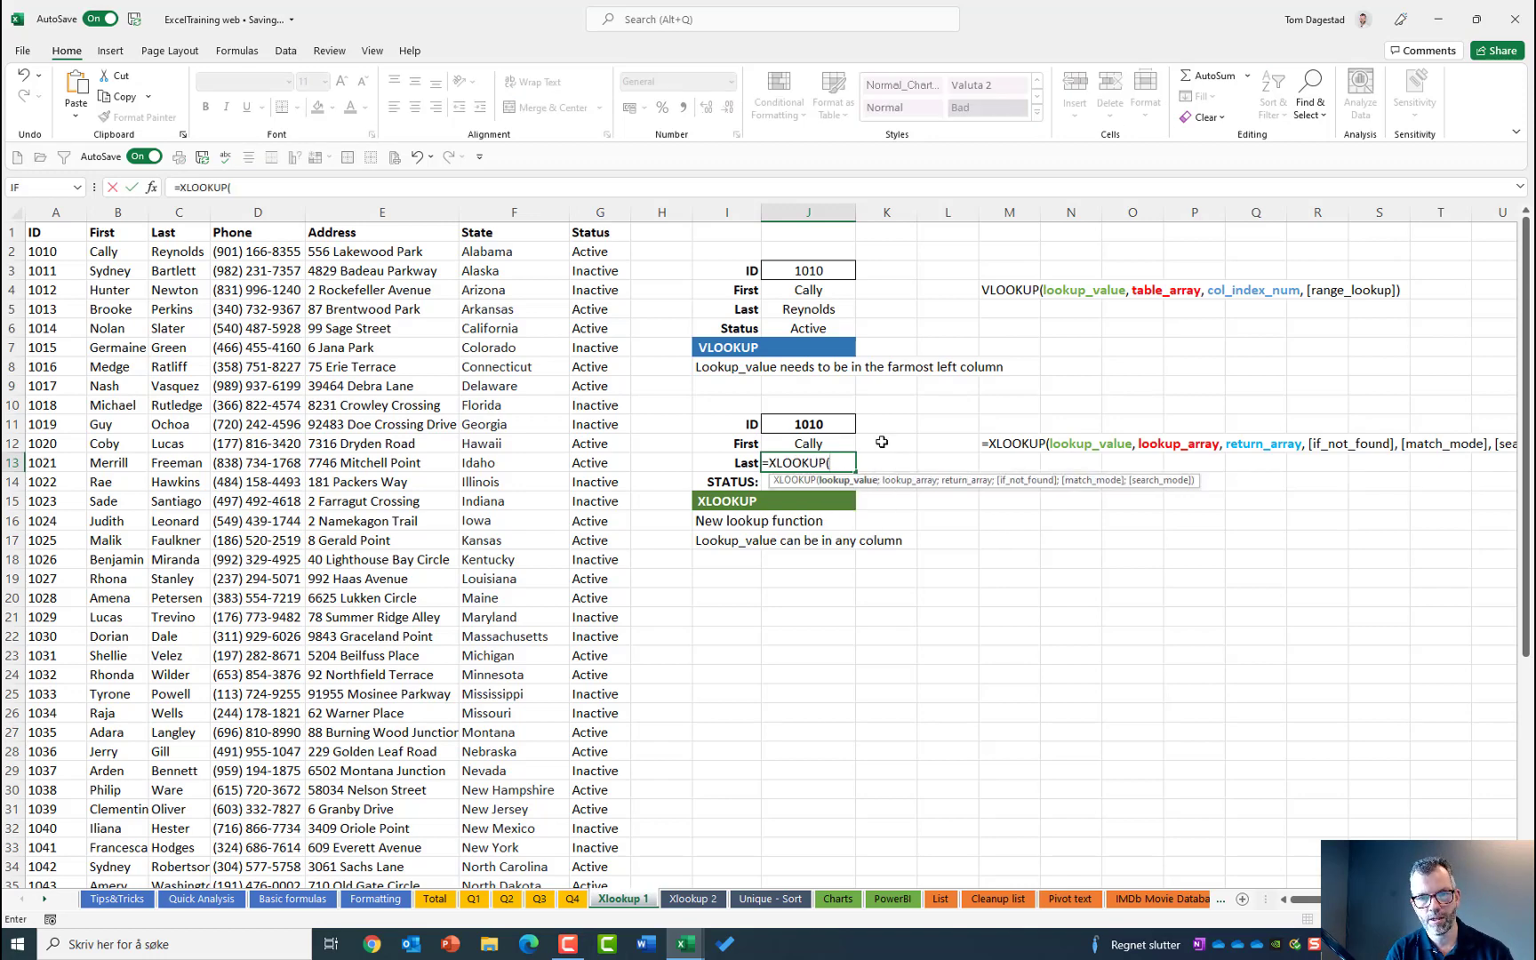
click(812, 425)
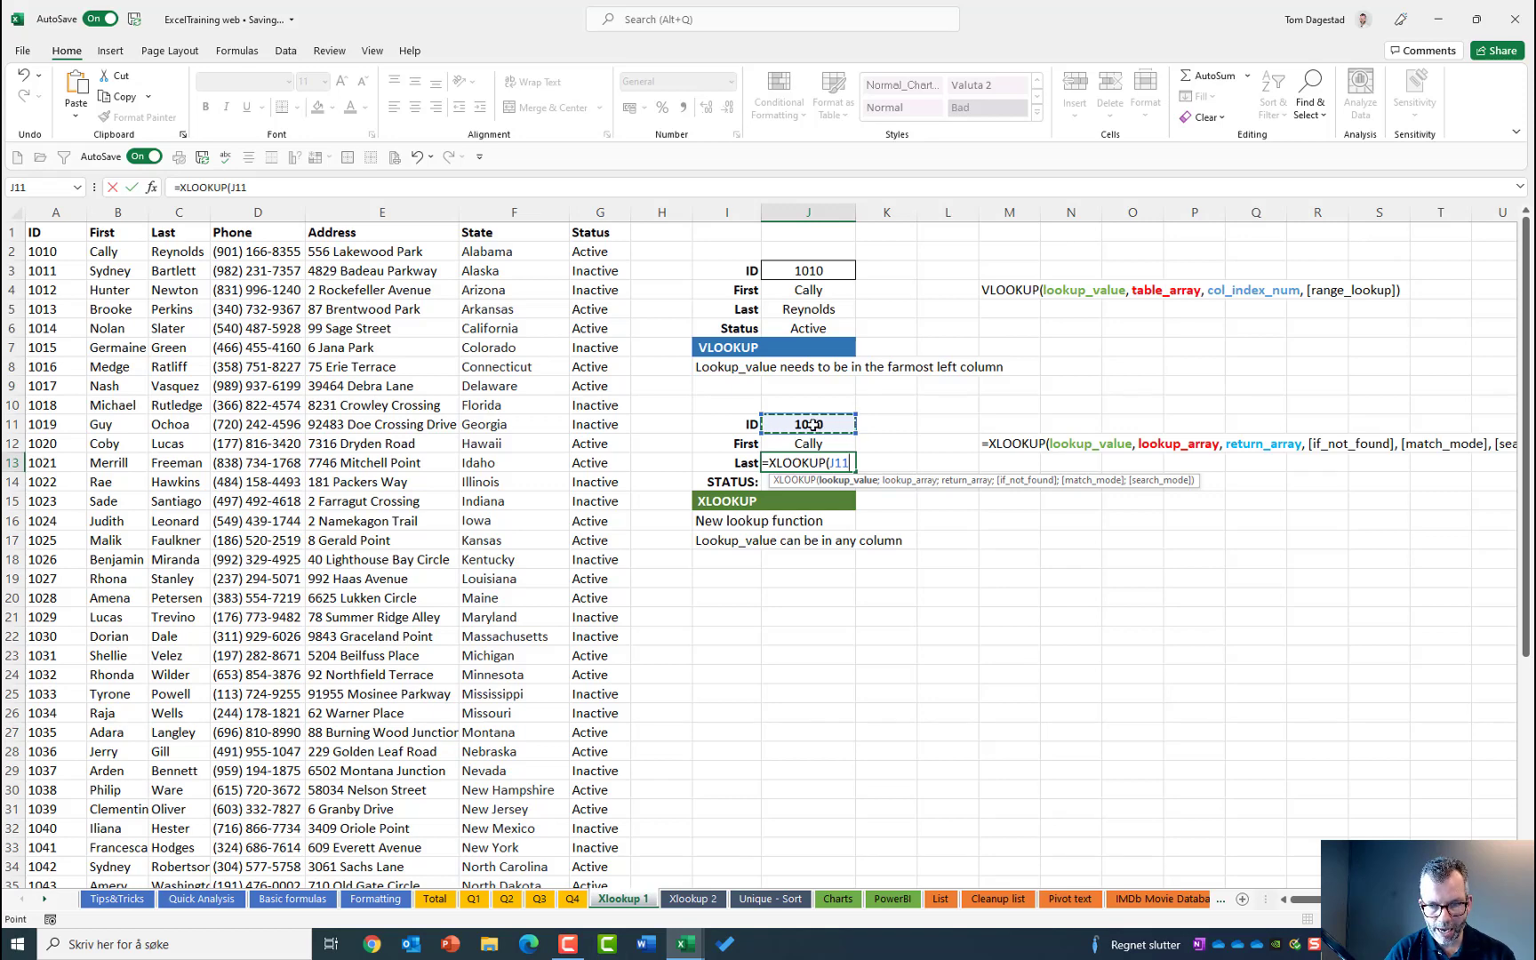
text(;)
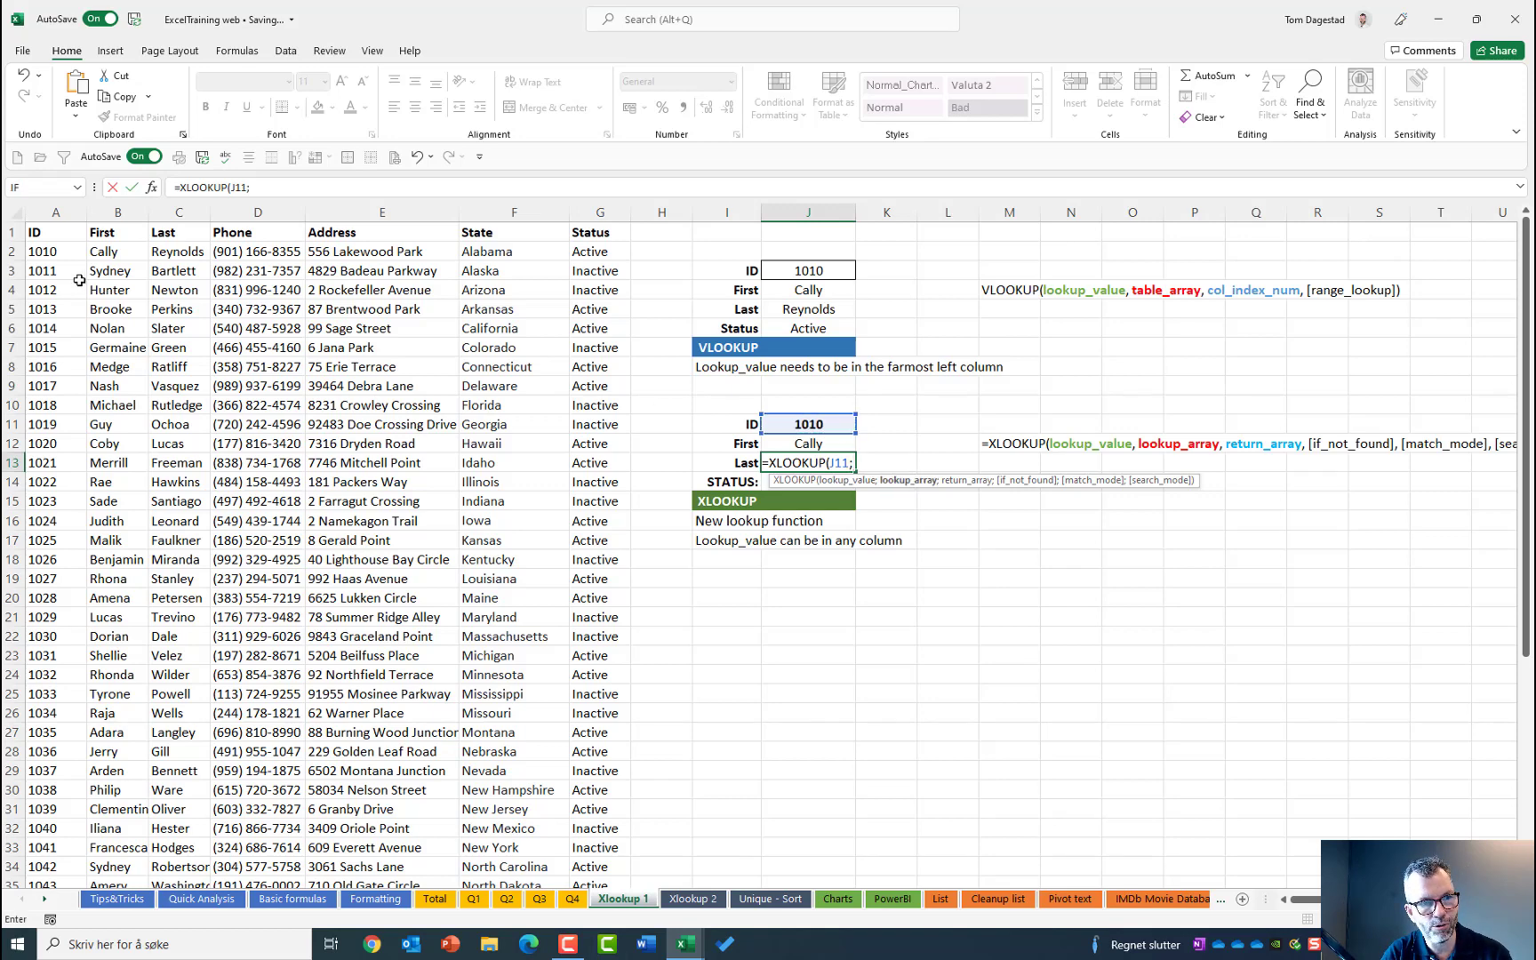
click(56, 210)
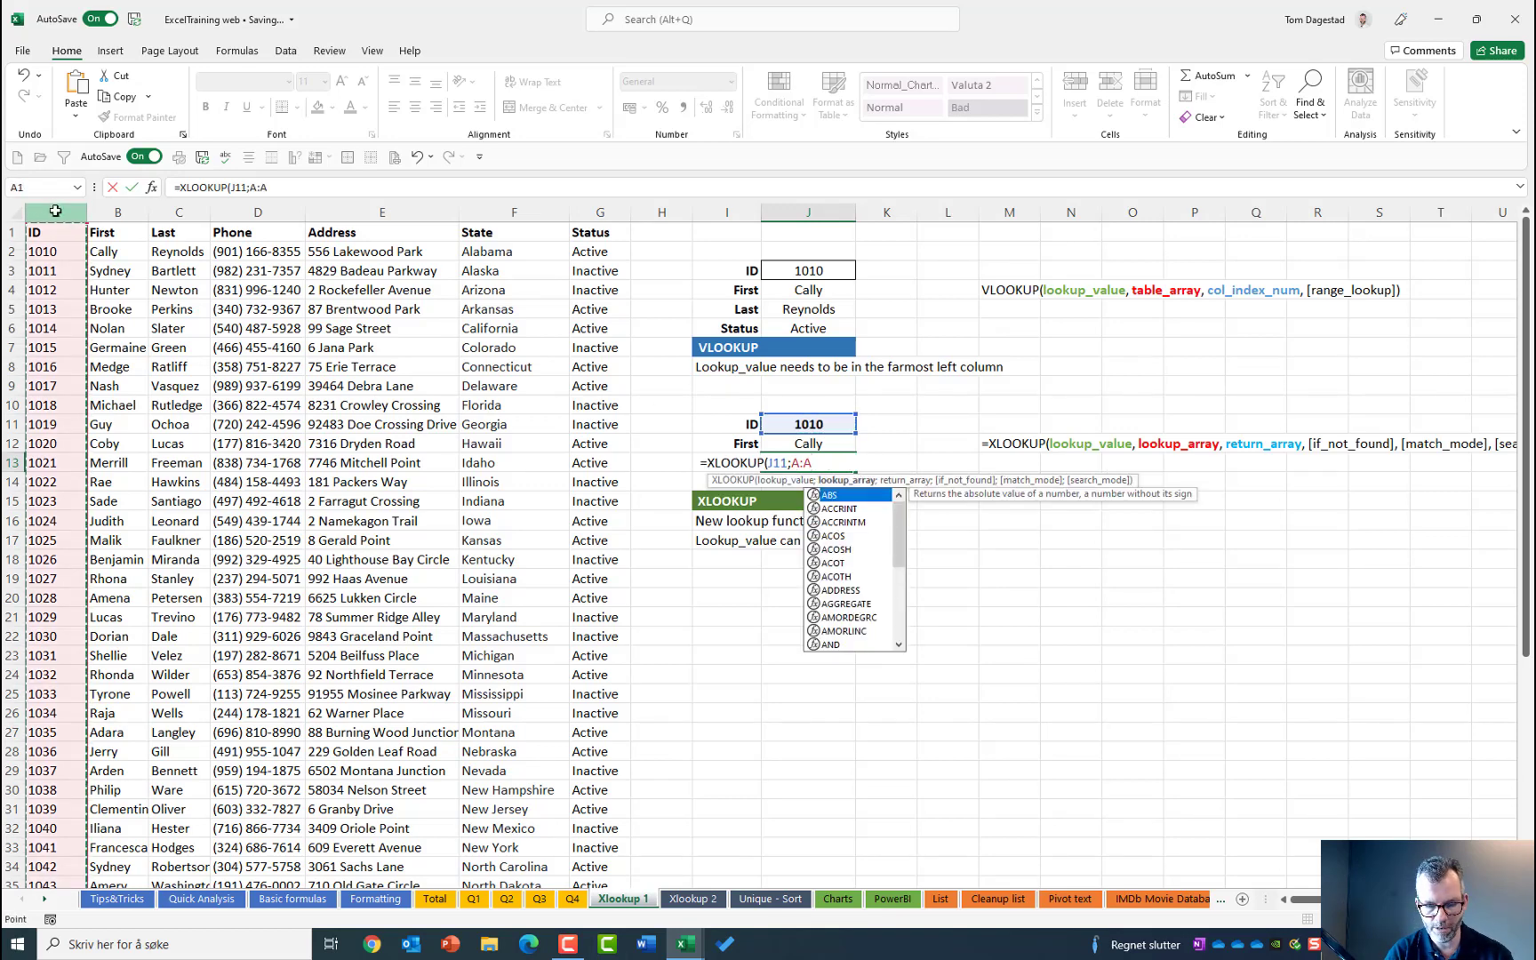
text(;)
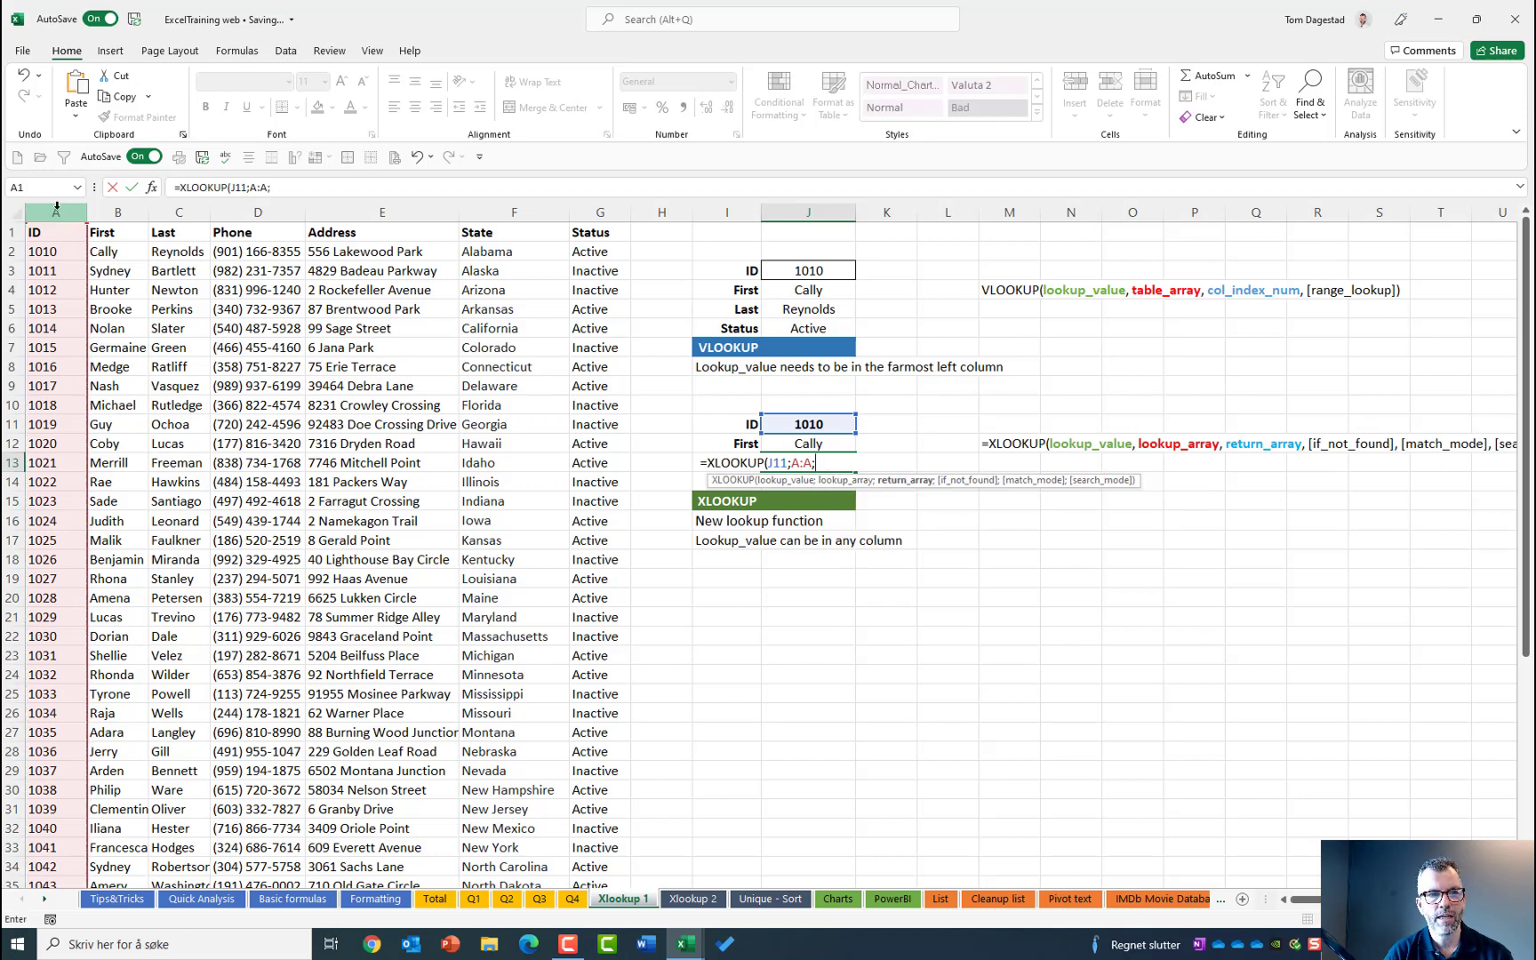
click(175, 210)
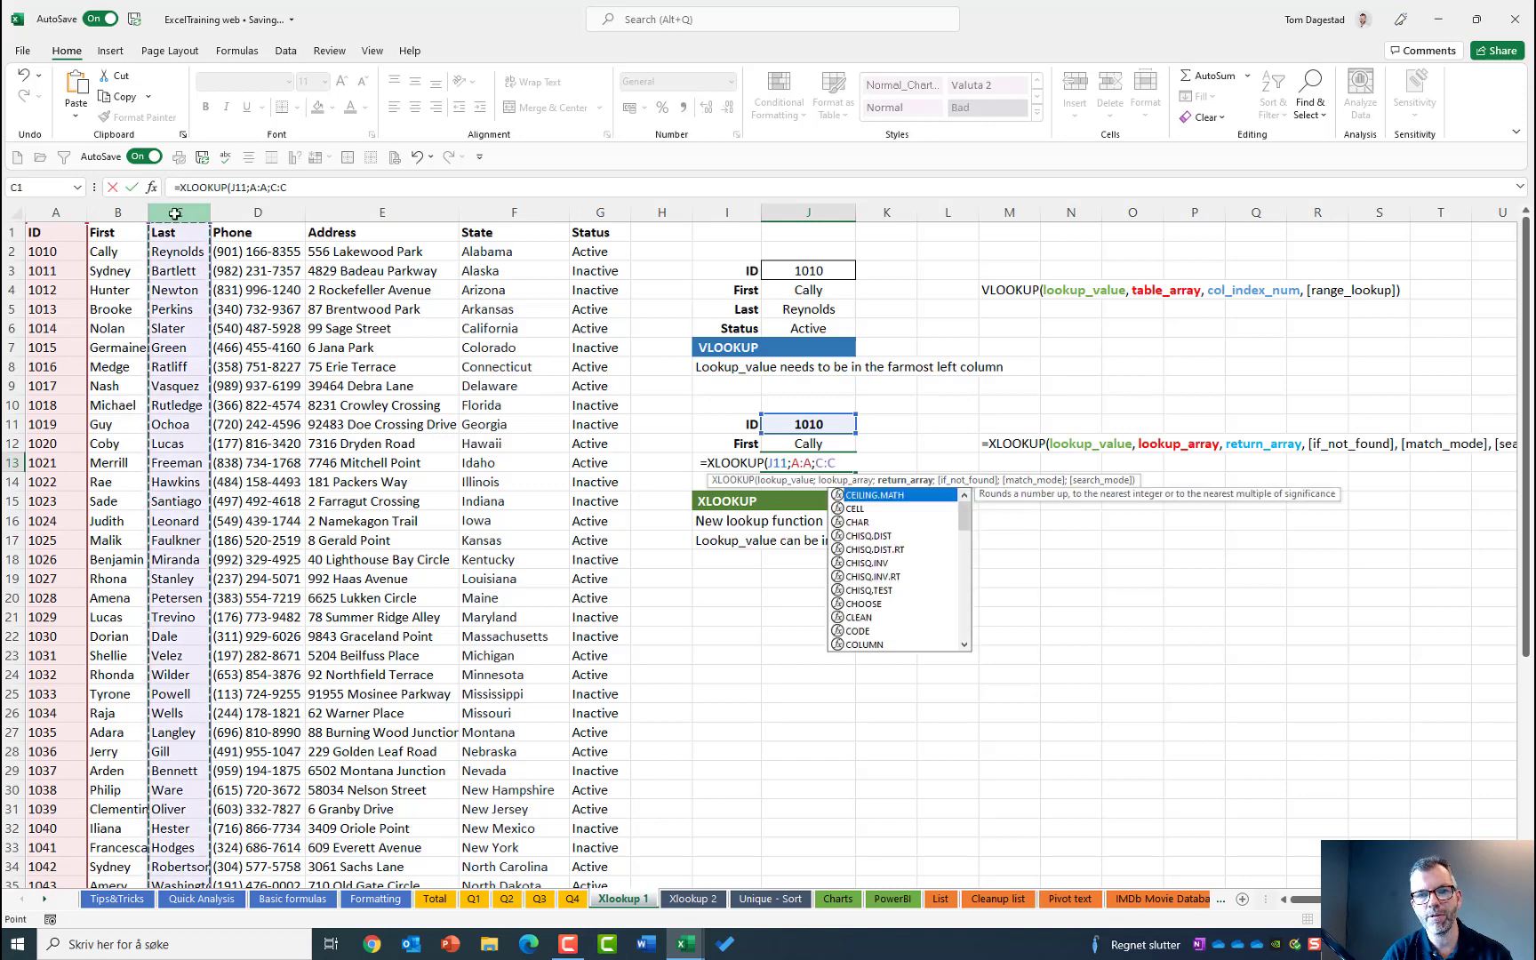
text())
key(Return)
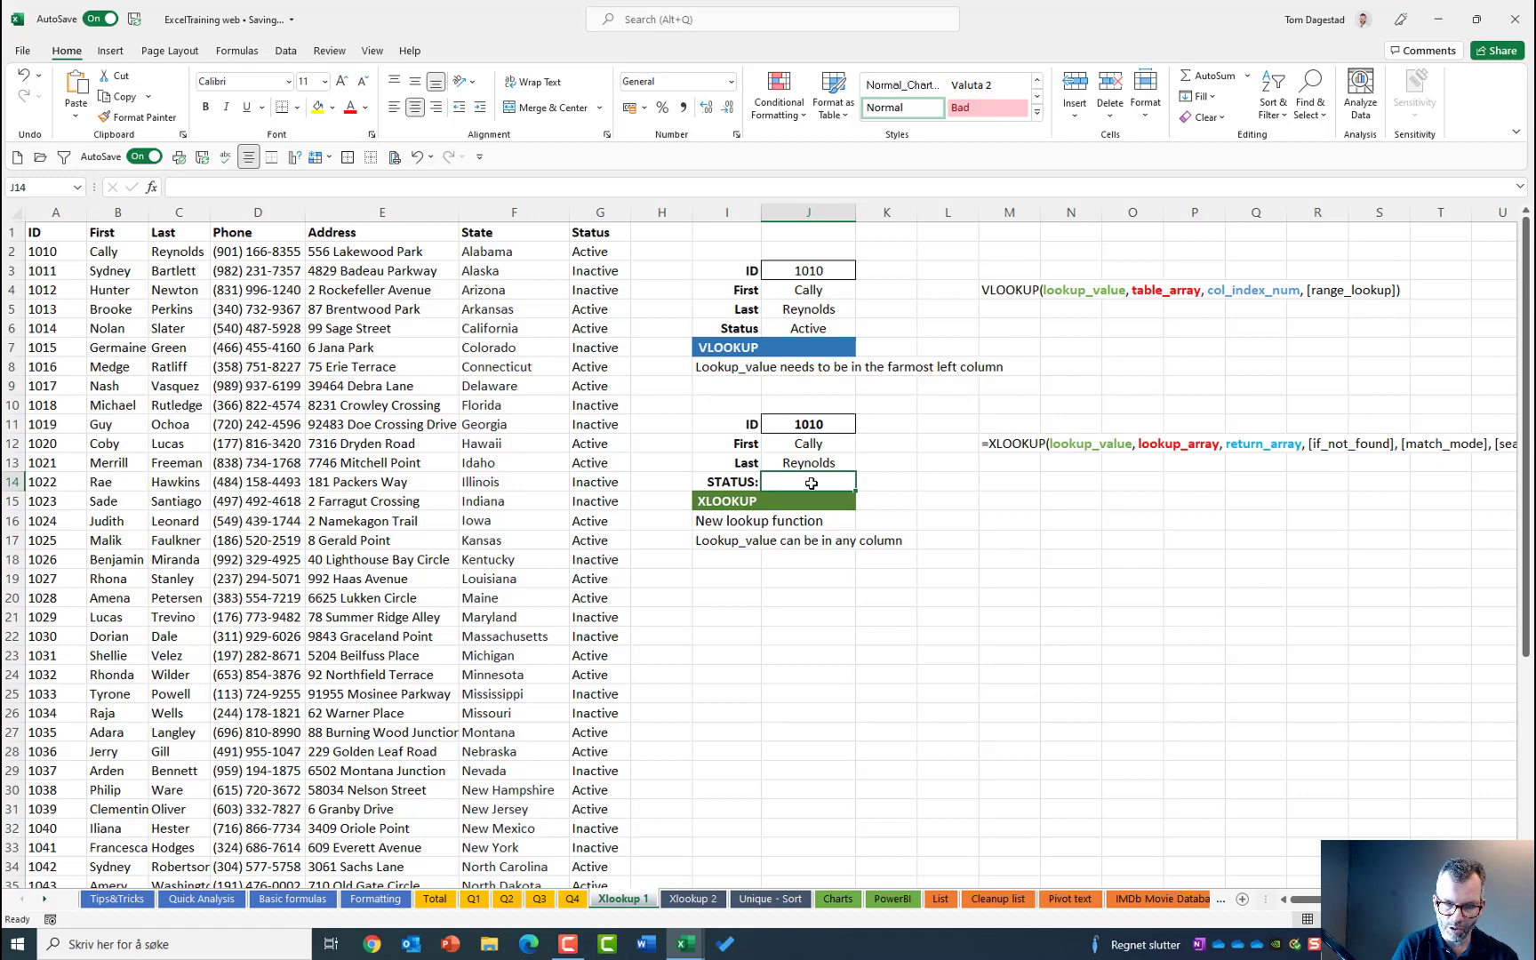
Begin an XLOOKUP in J14 with J11 as the lookup value, A:A as the lookup array and G:G as the return array.
text(=)
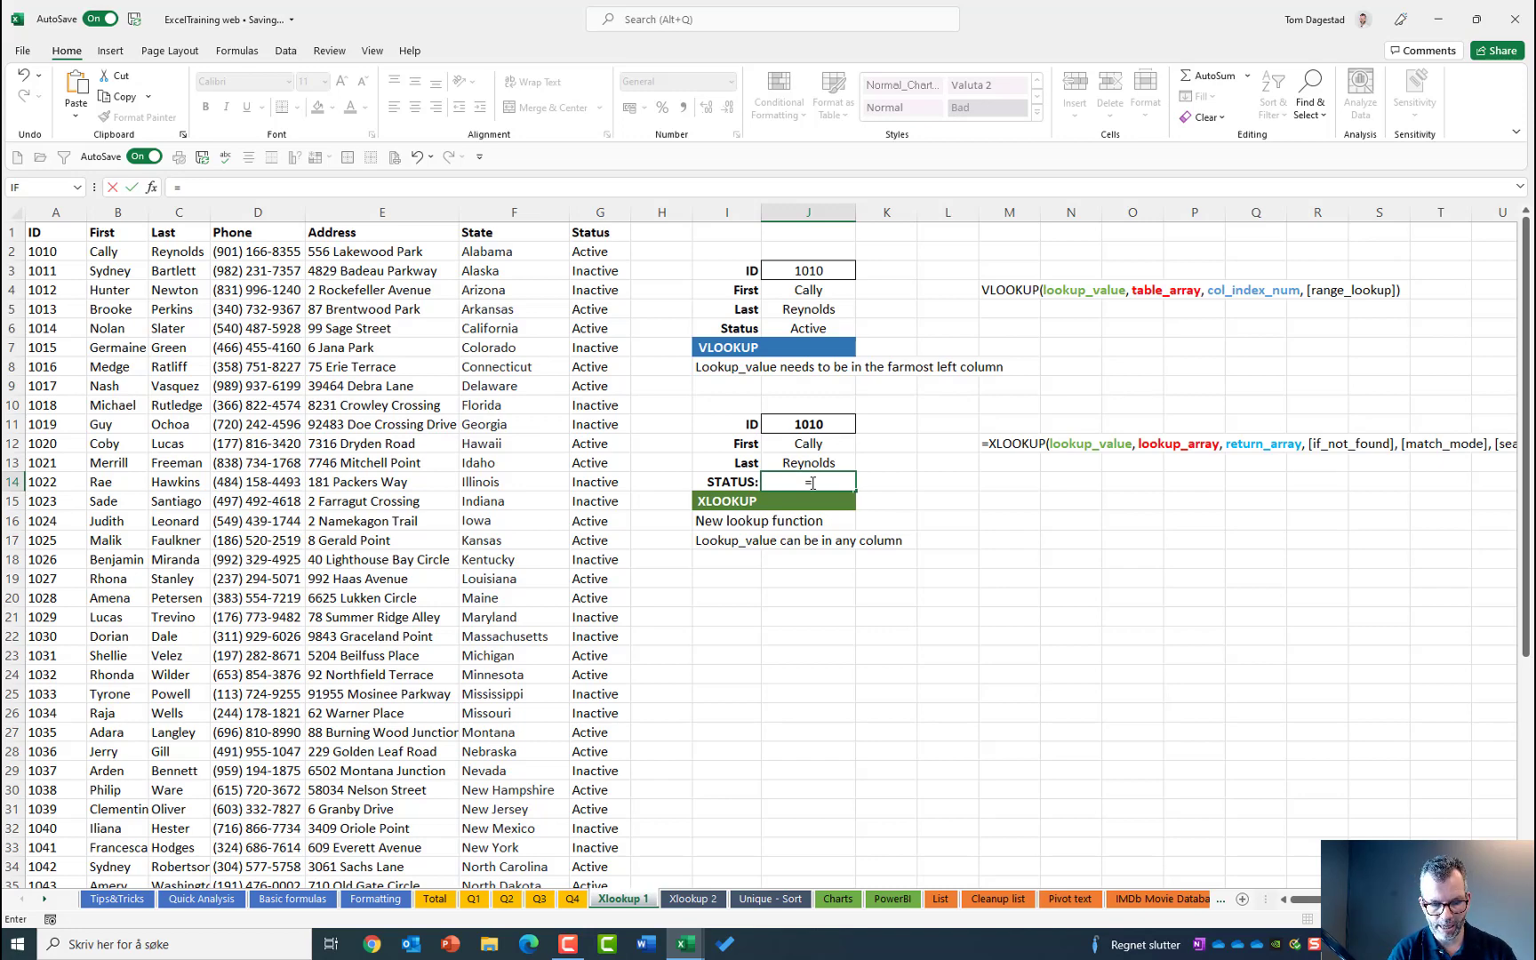
text(xloo)
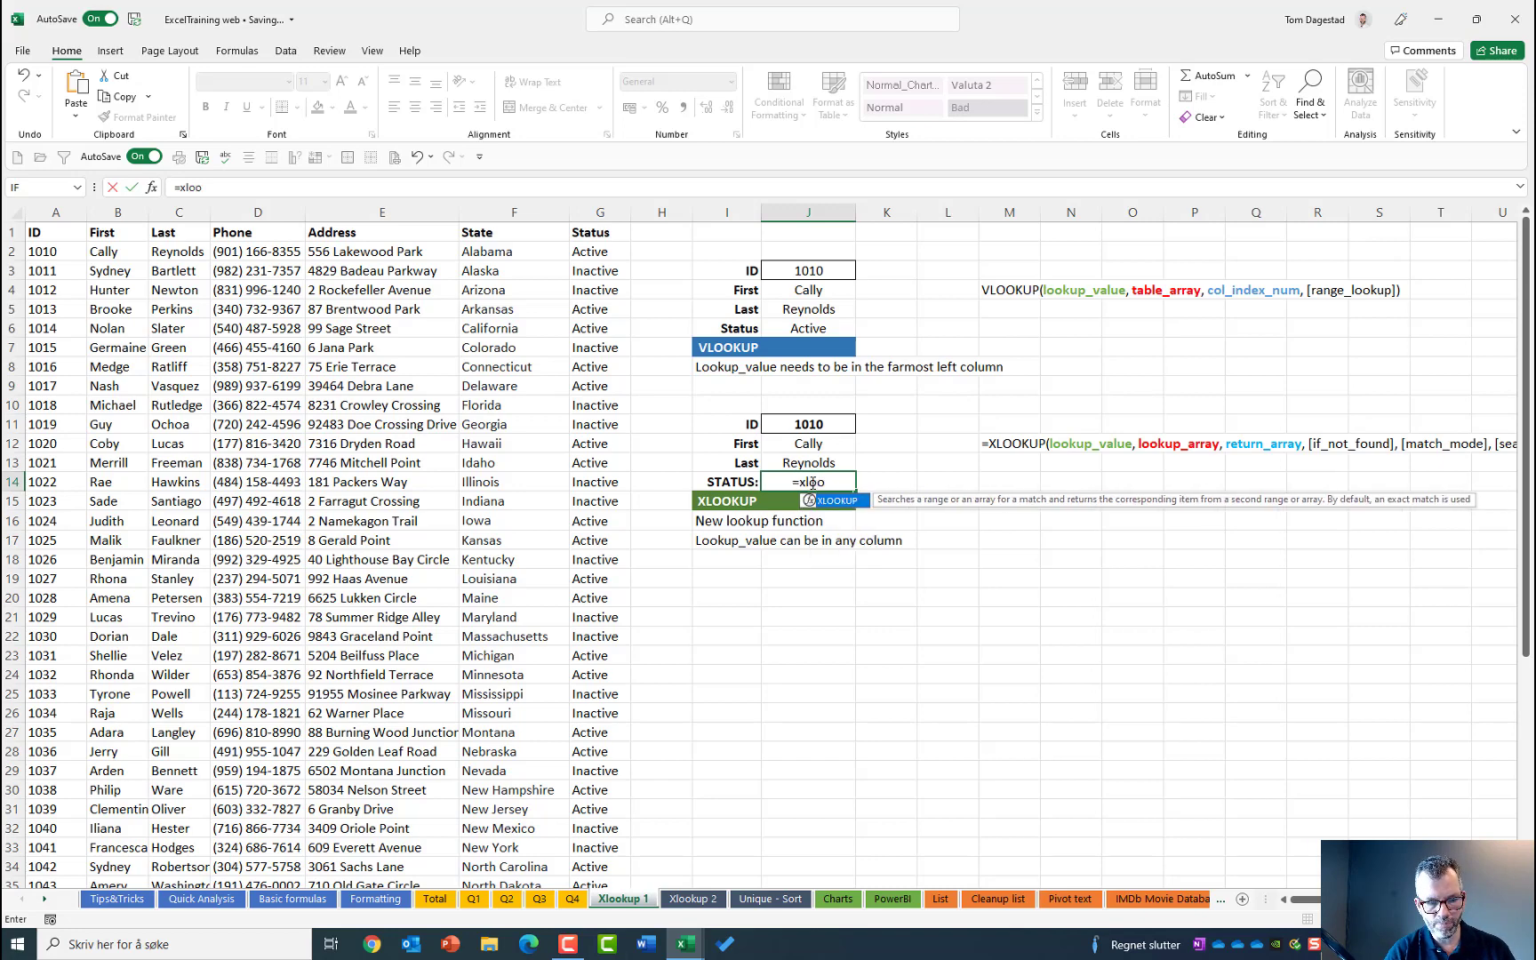
key(Tab)
click(797, 425)
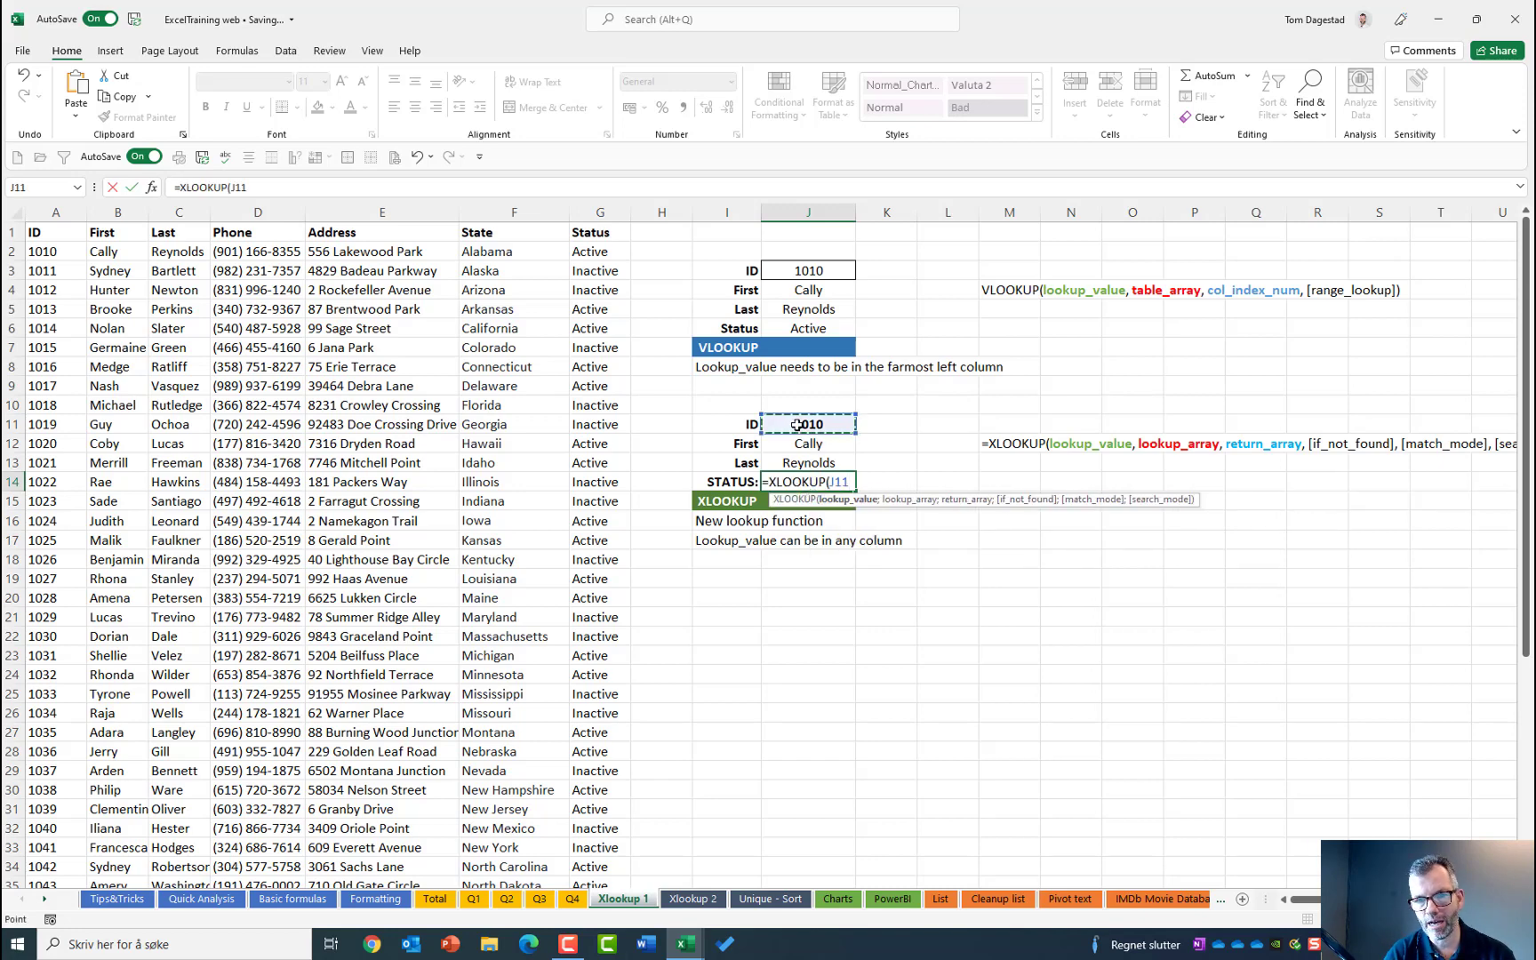
text(;)
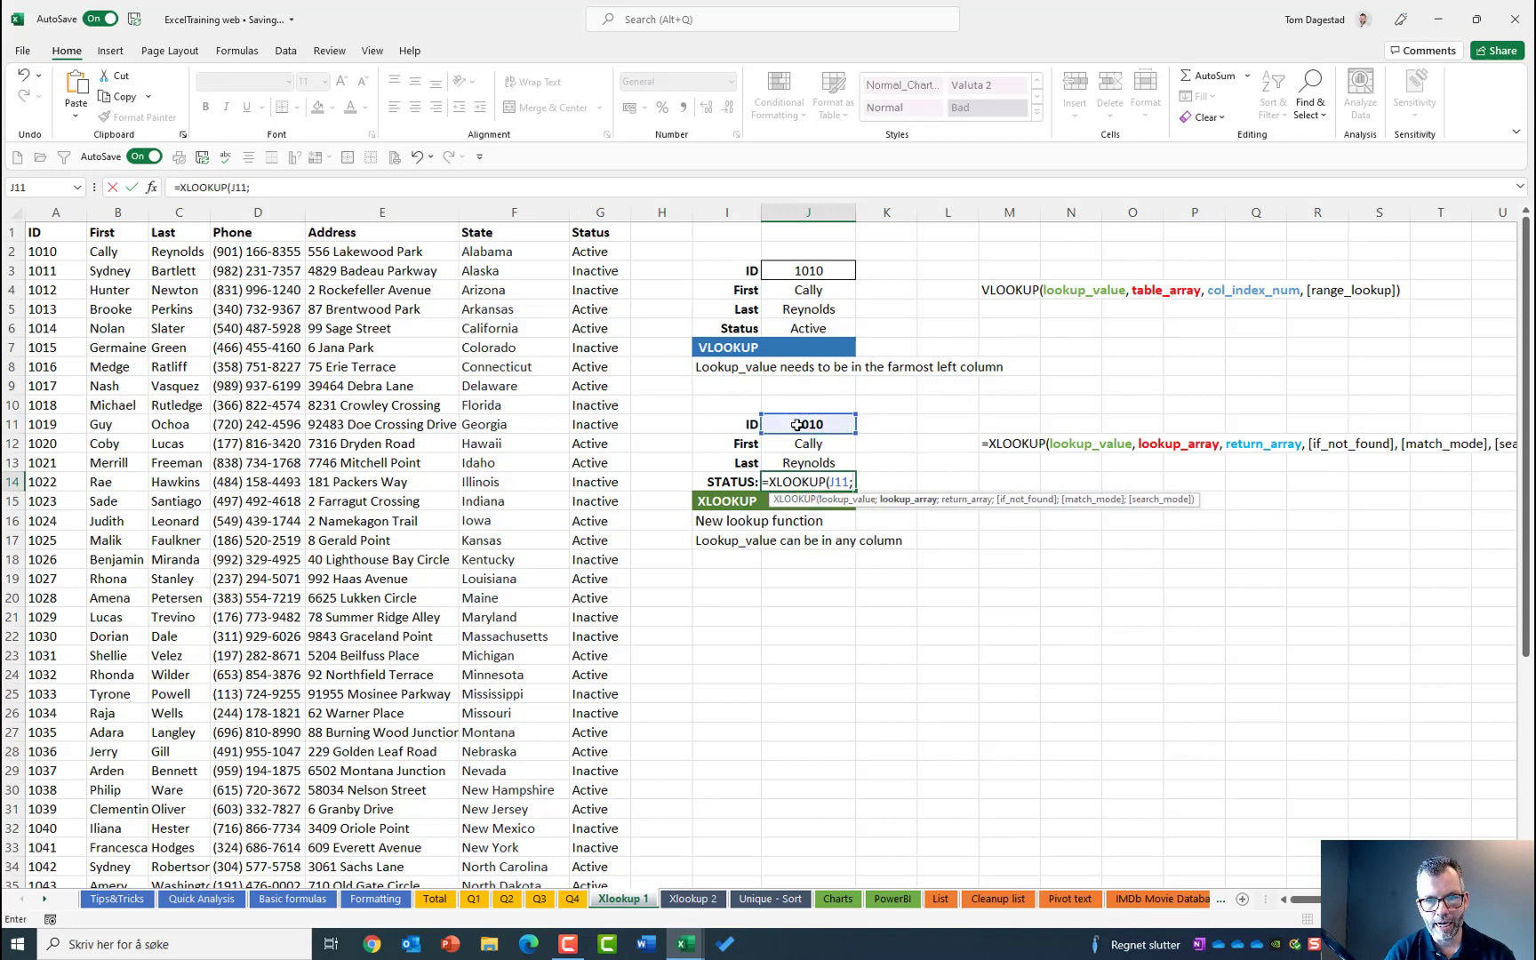
click(42, 215)
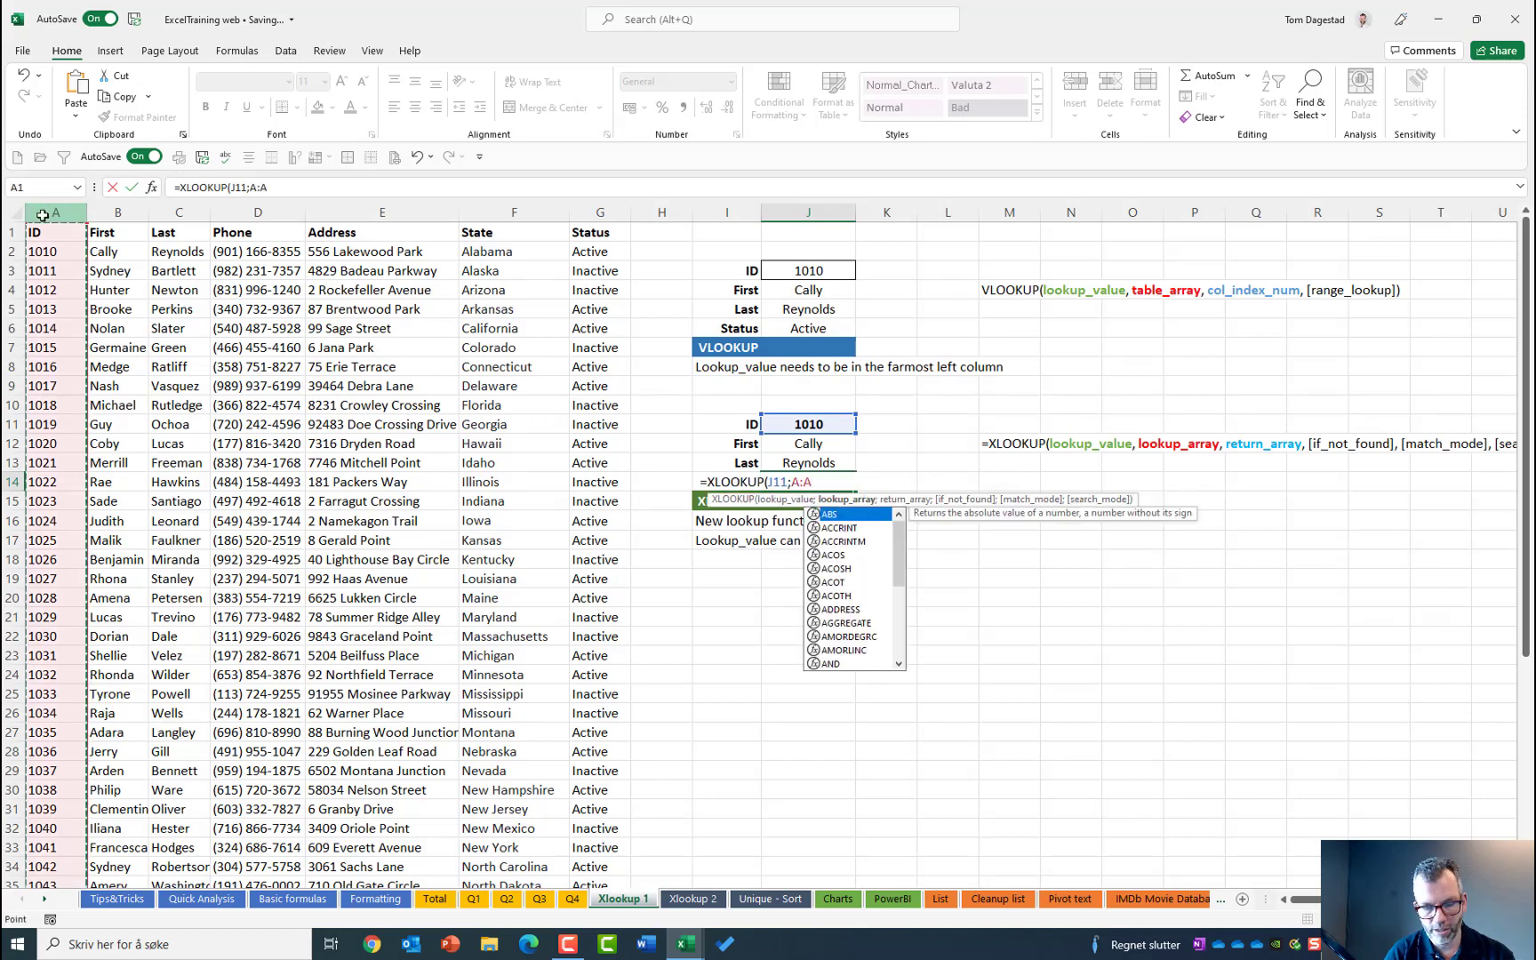
text(;)
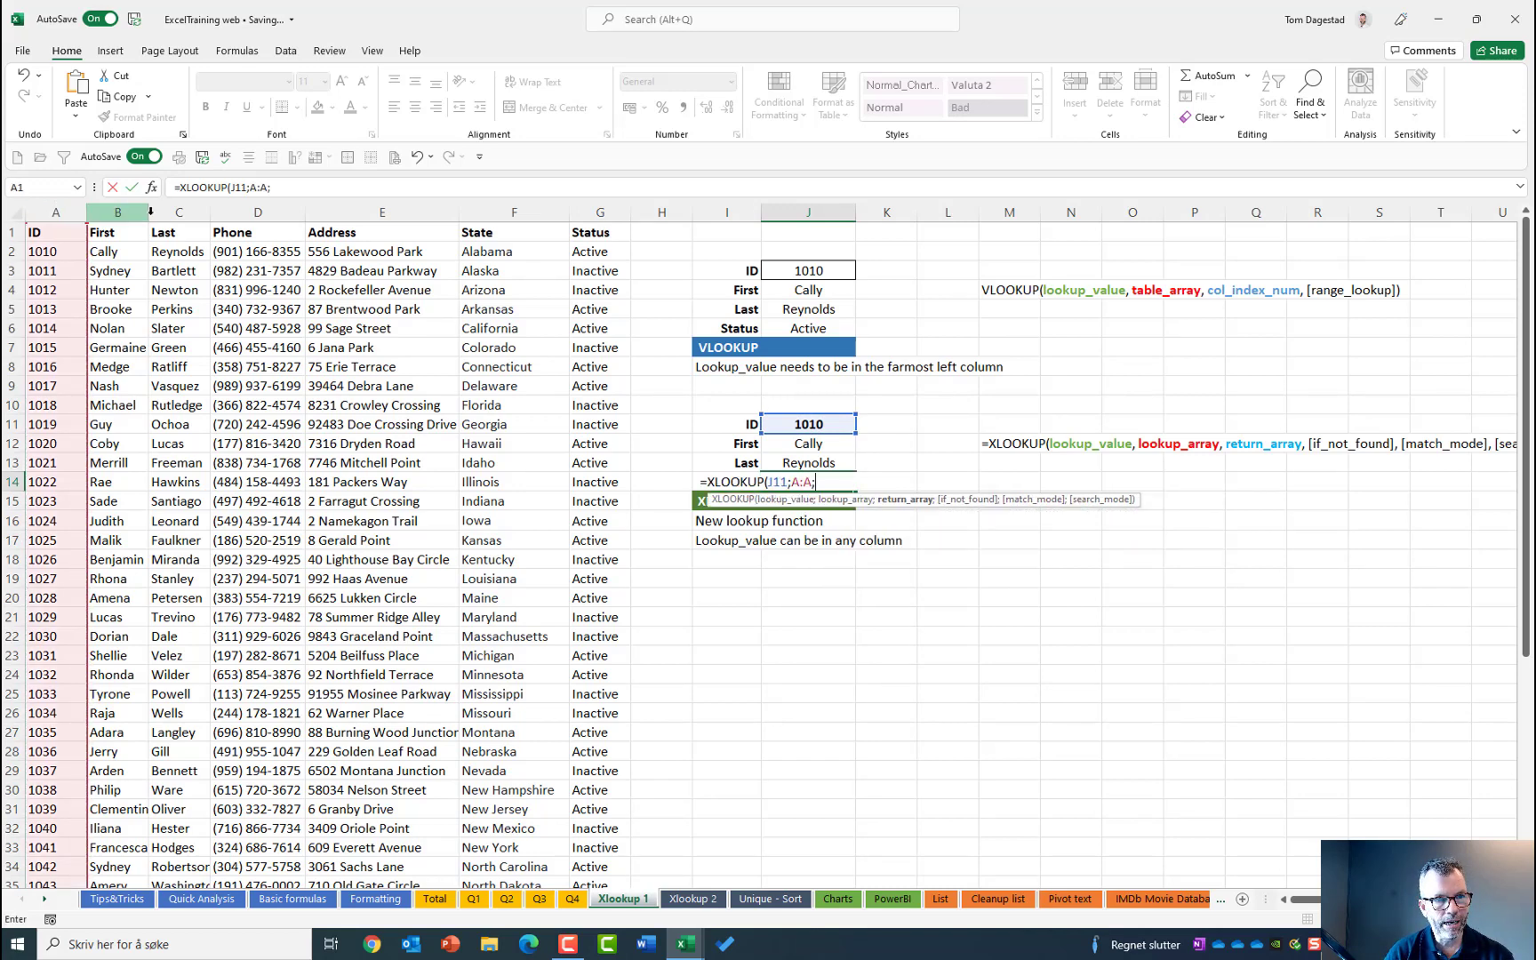
click(600, 212)
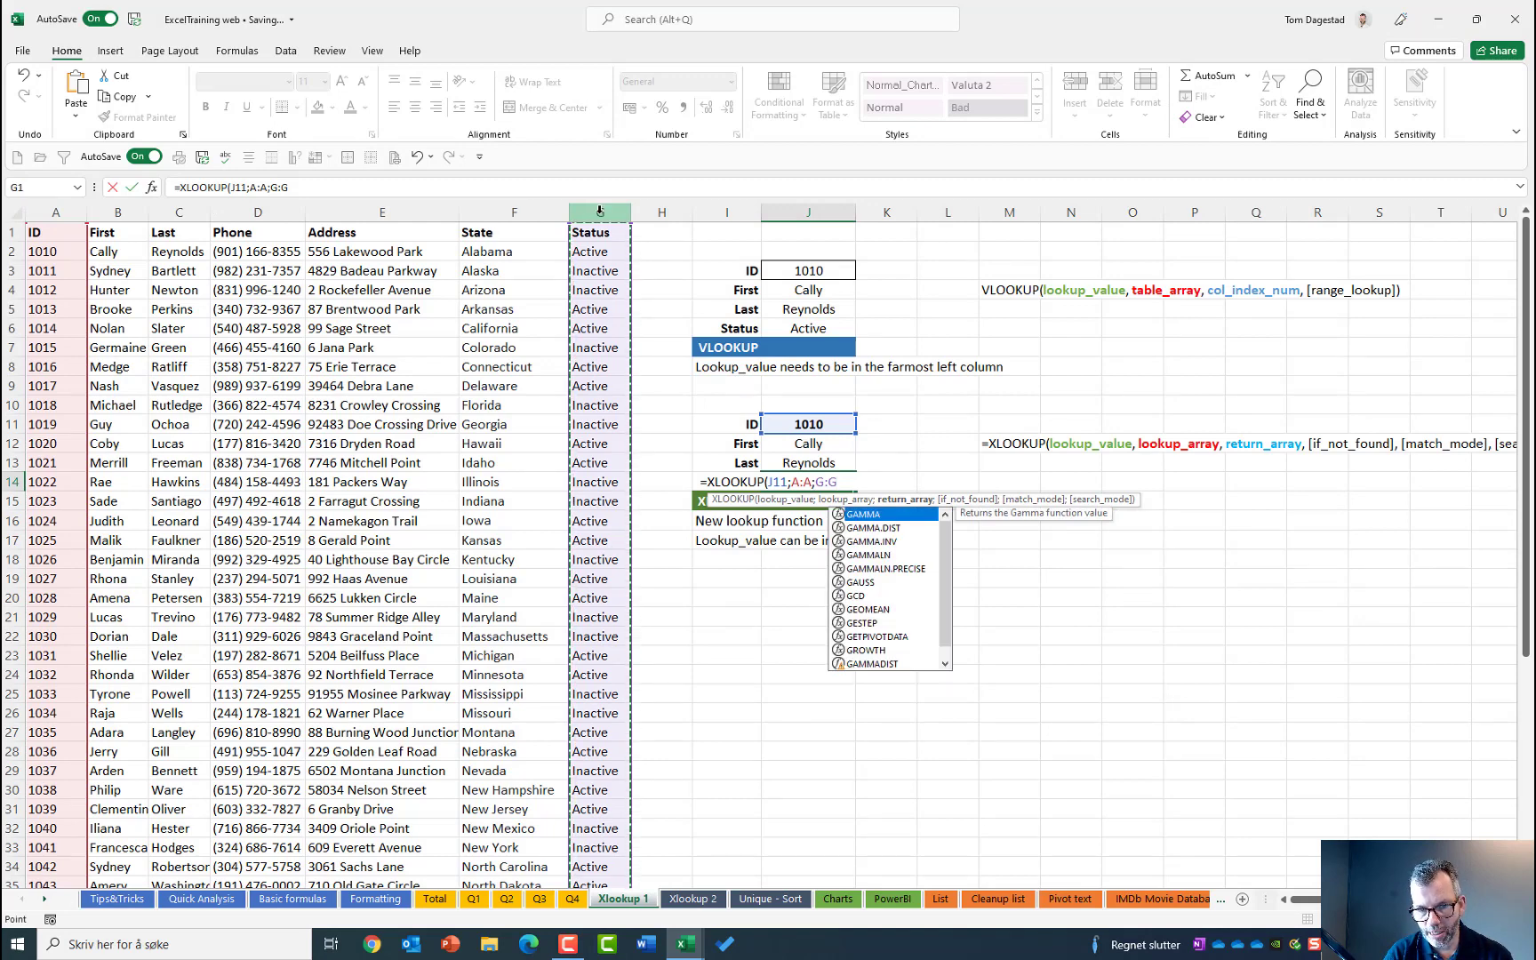
Add "wrong number" as the if_not_found argument of the J14 XLOOKUP.
text(;)
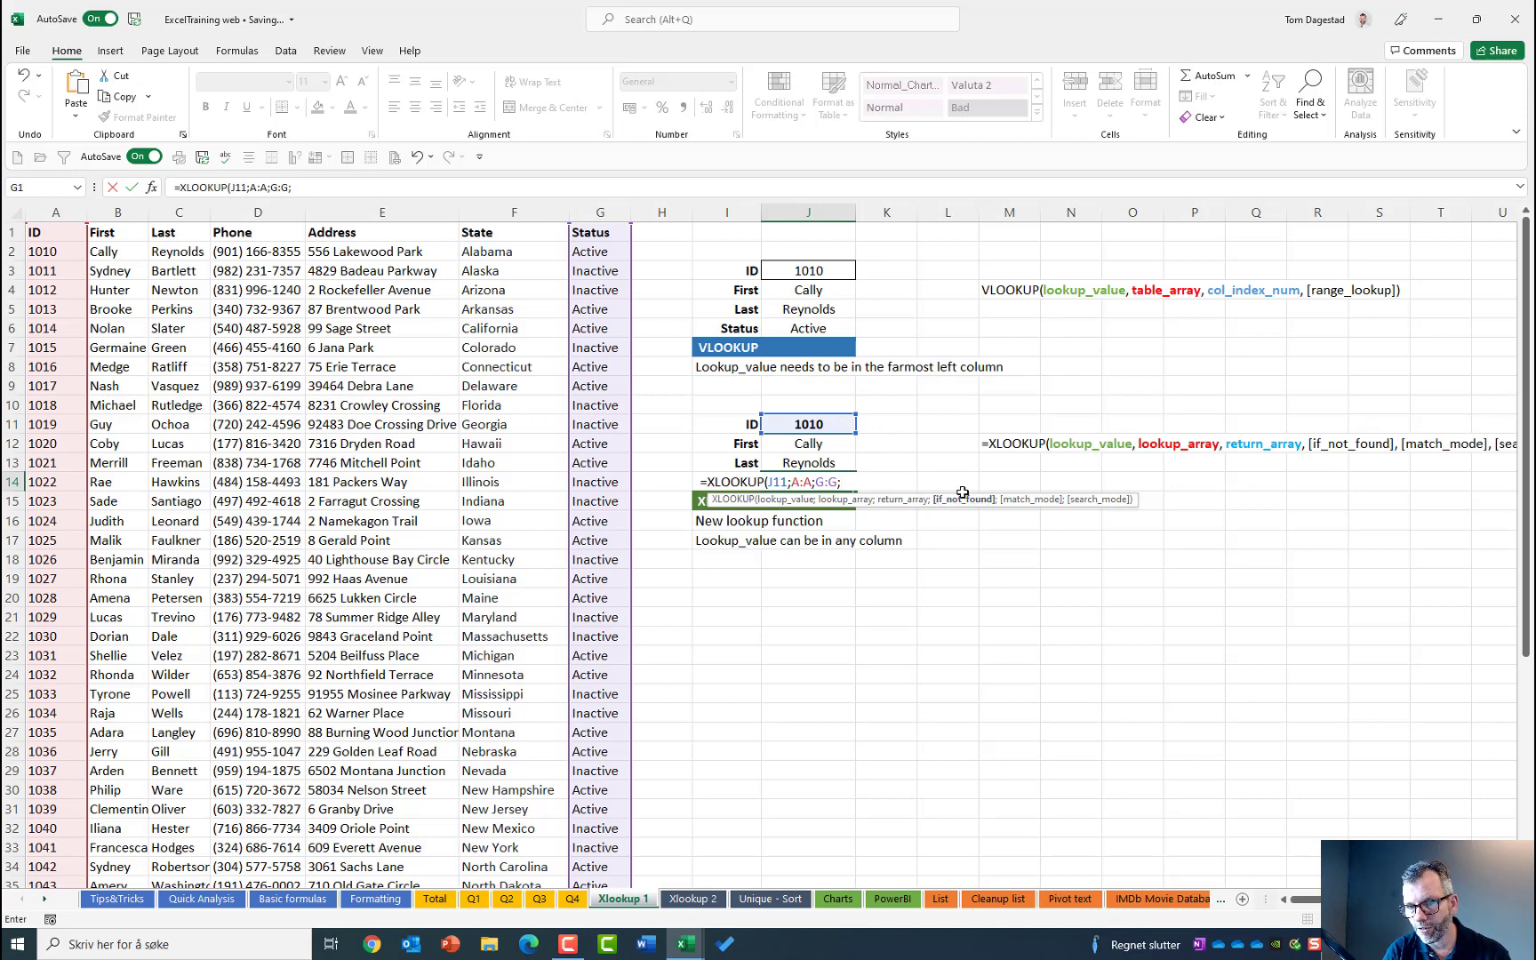
text(")
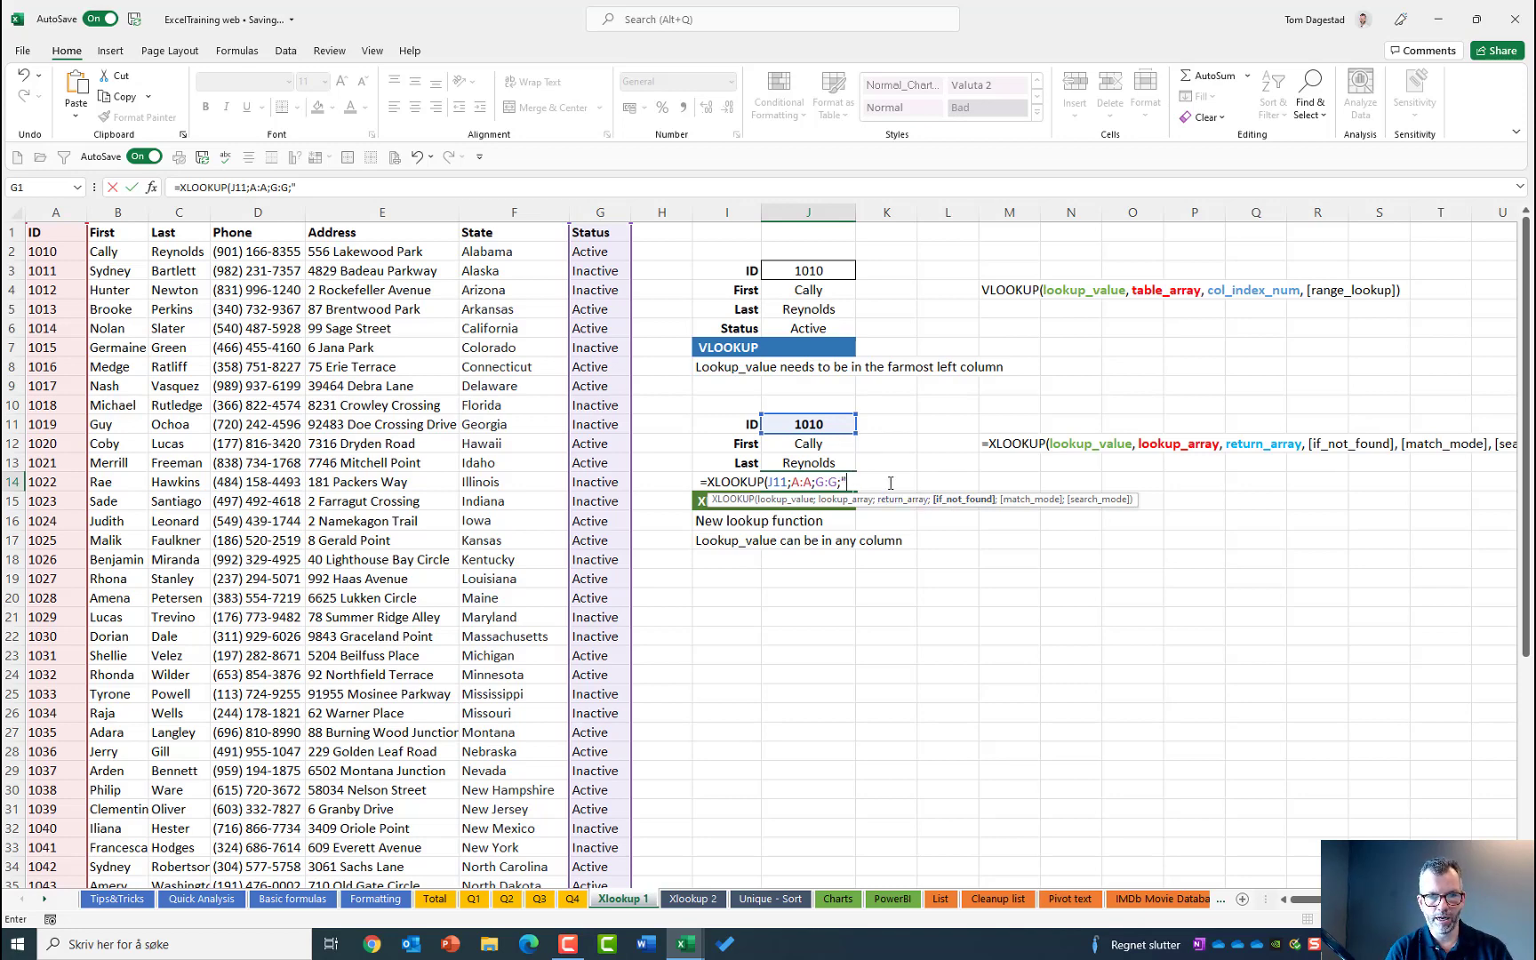
text(wro)
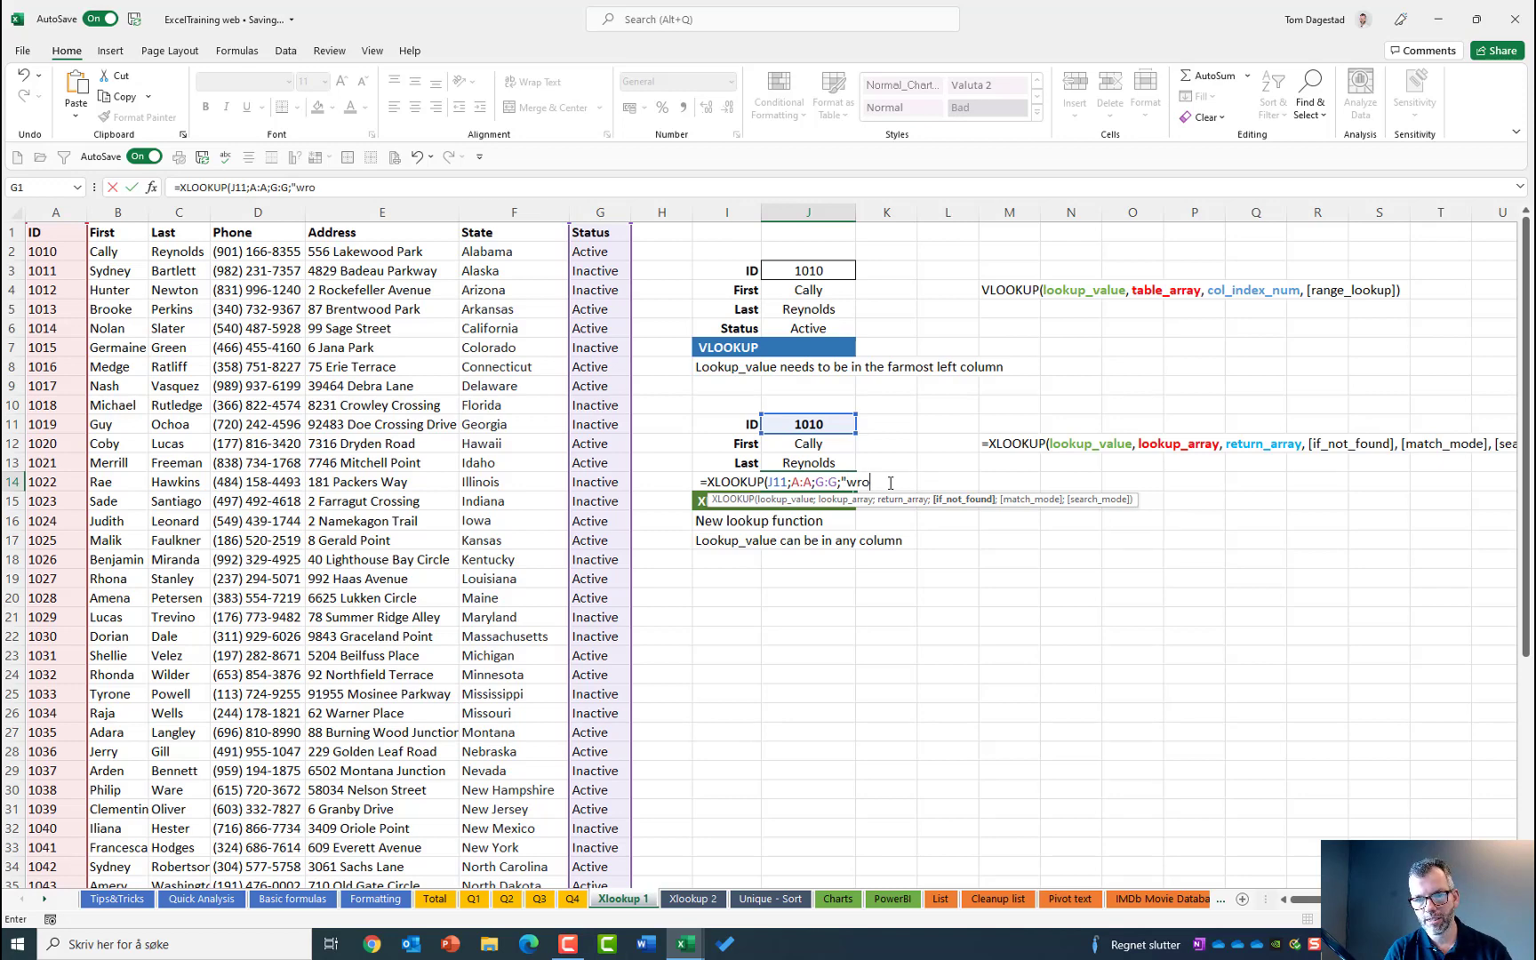
text(ng num)
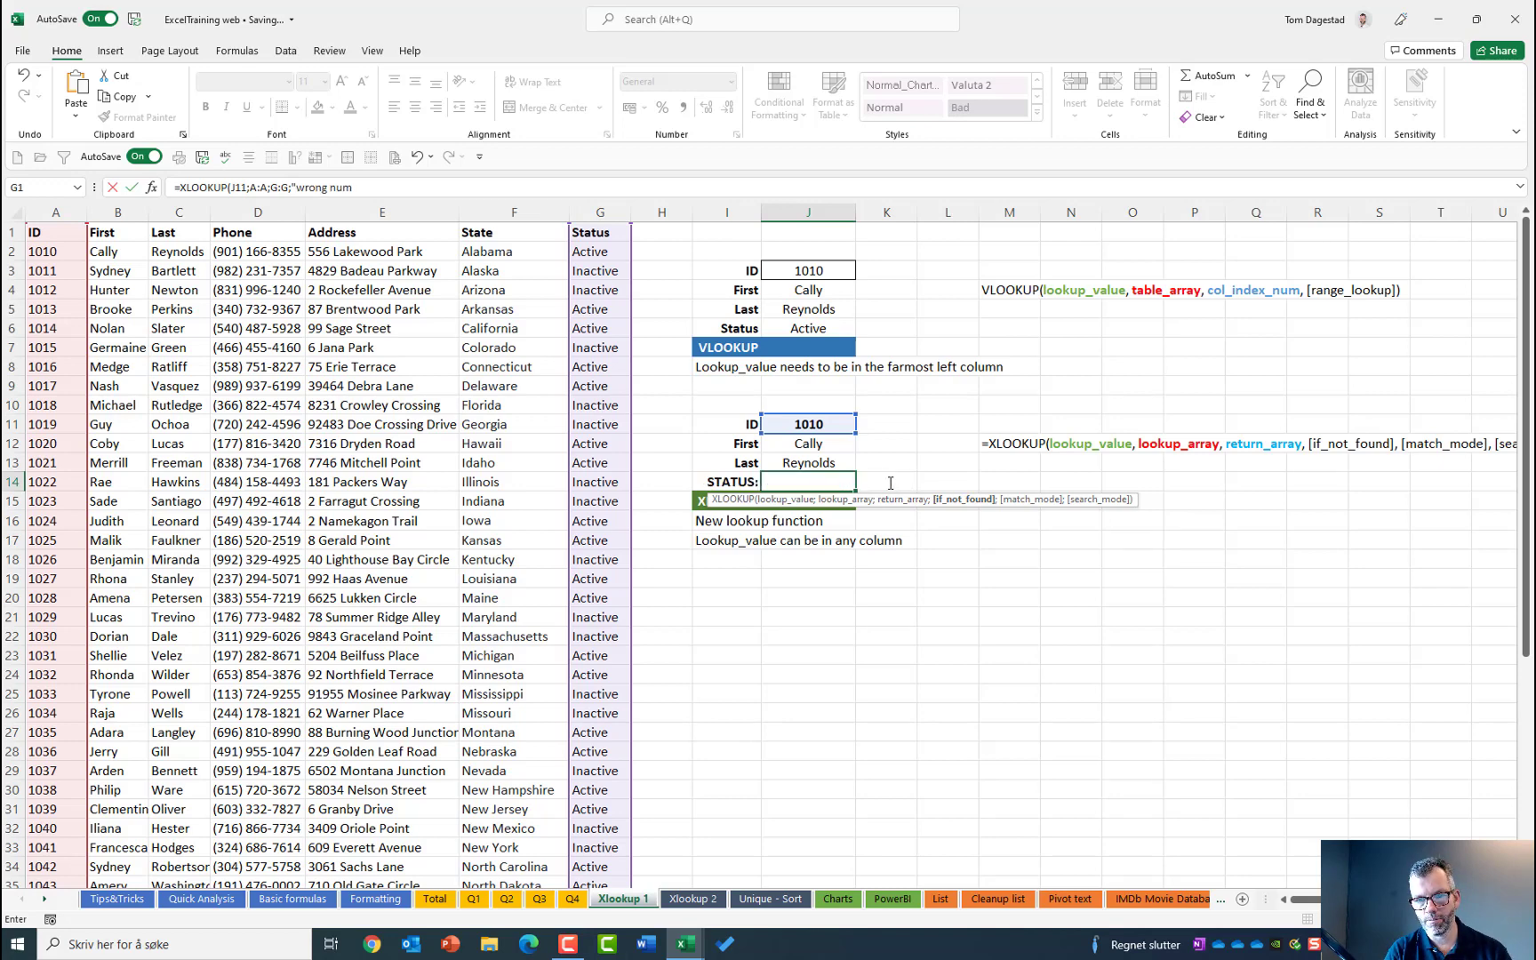
text(ber";)
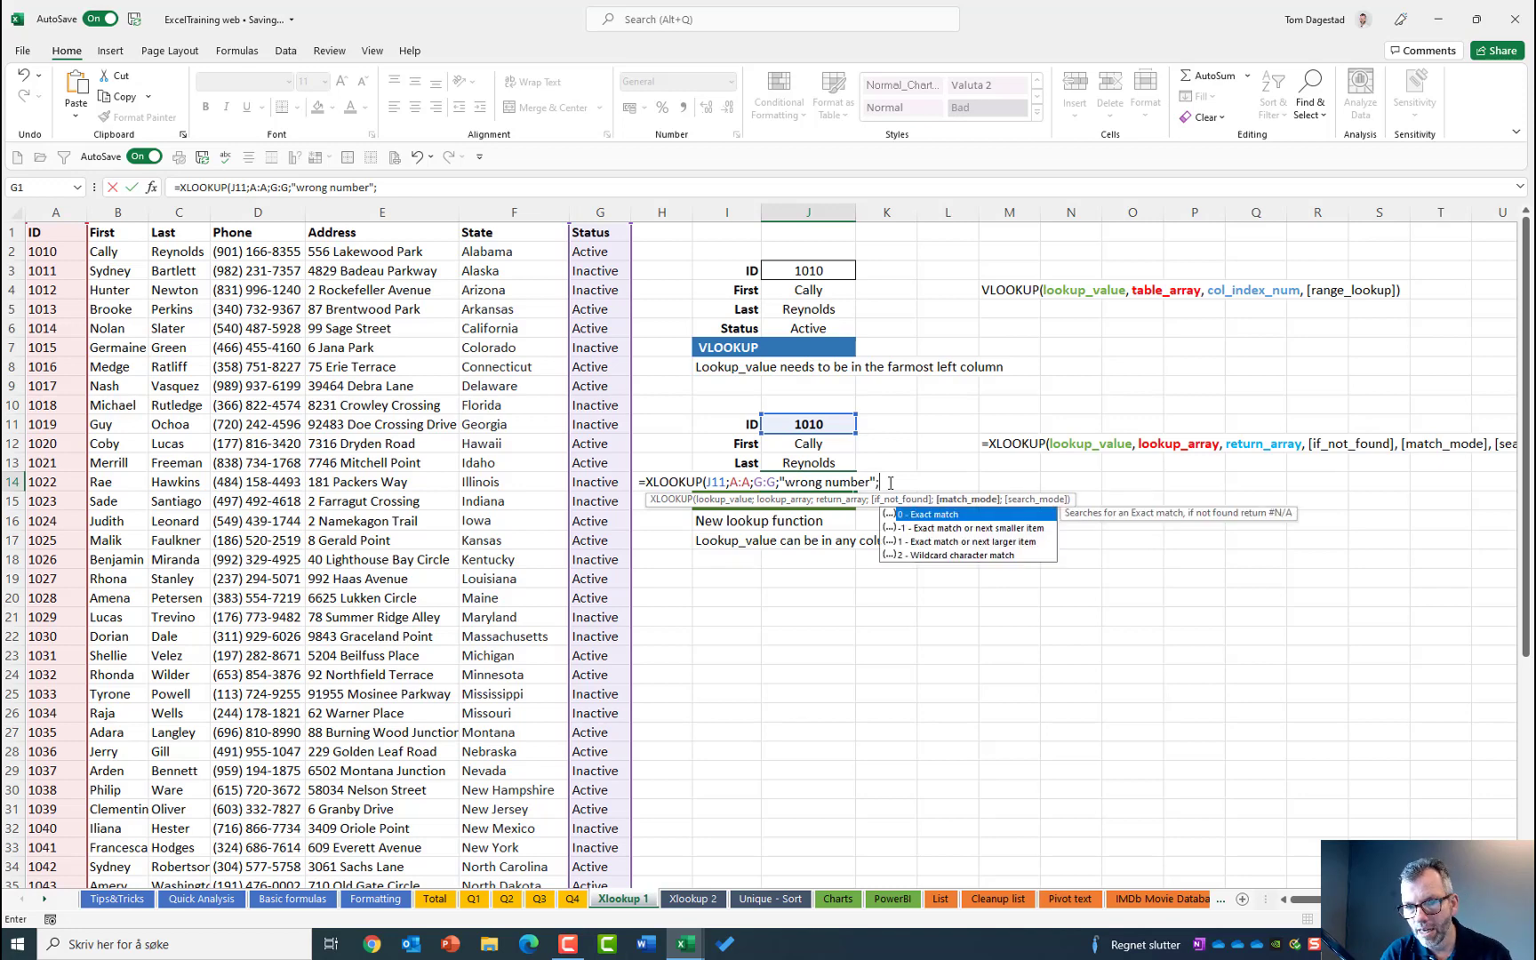
Complete the J14 XLOOKUP with match mode 0 for an exact match, leaving out the search mode.
double_click(938, 515)
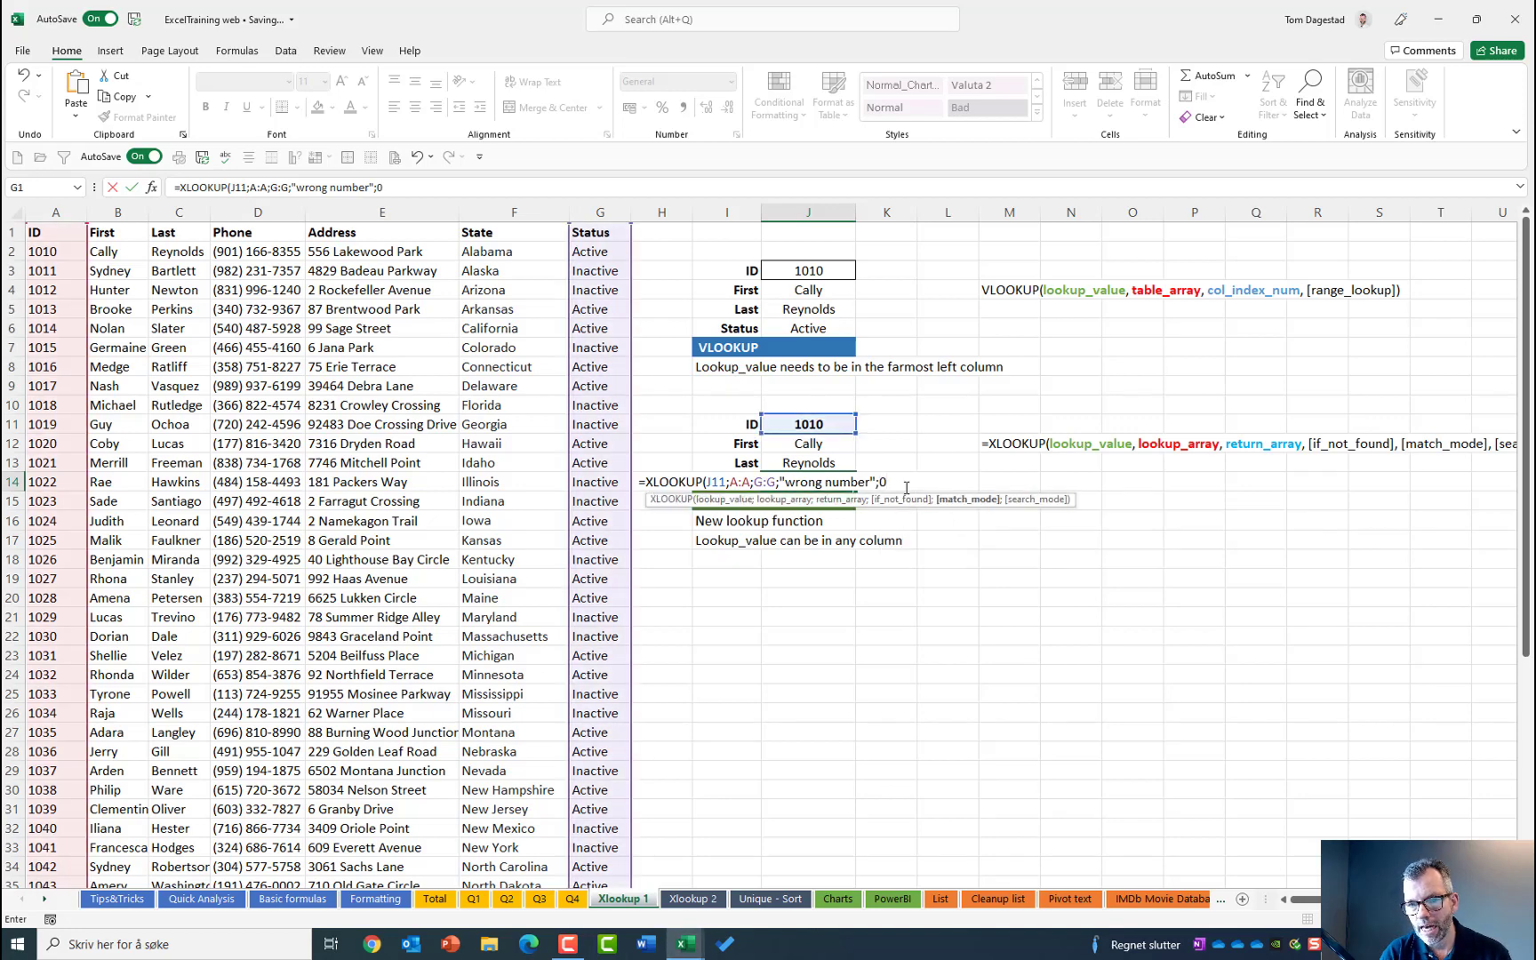
text(;)
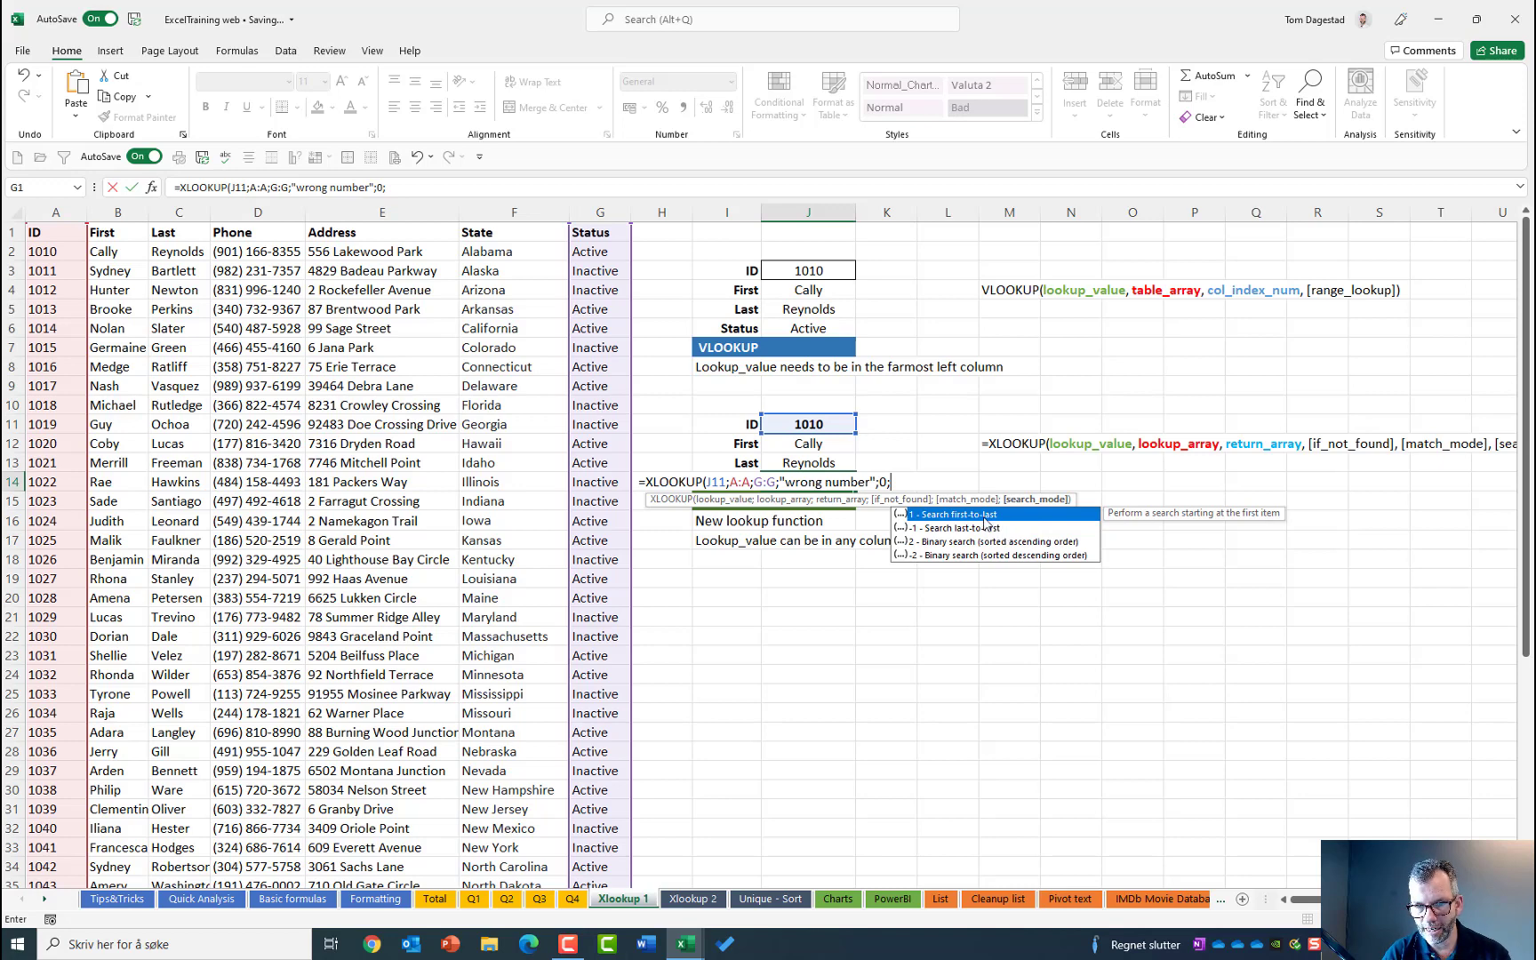
key(BackSpace)
text())
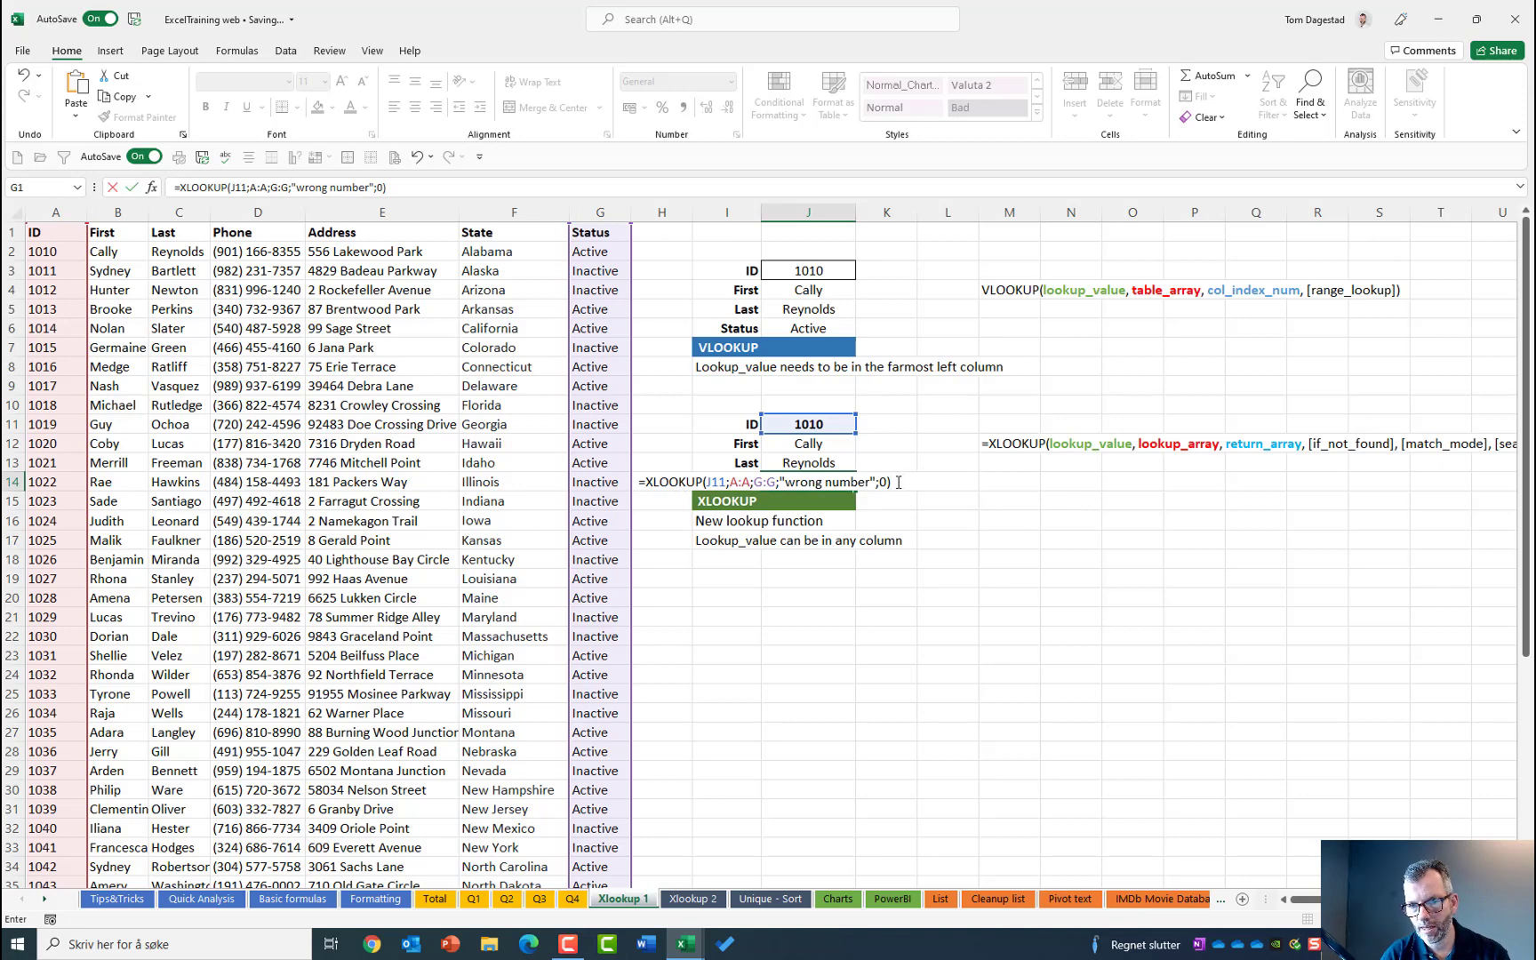
key(Return)
click(809, 482)
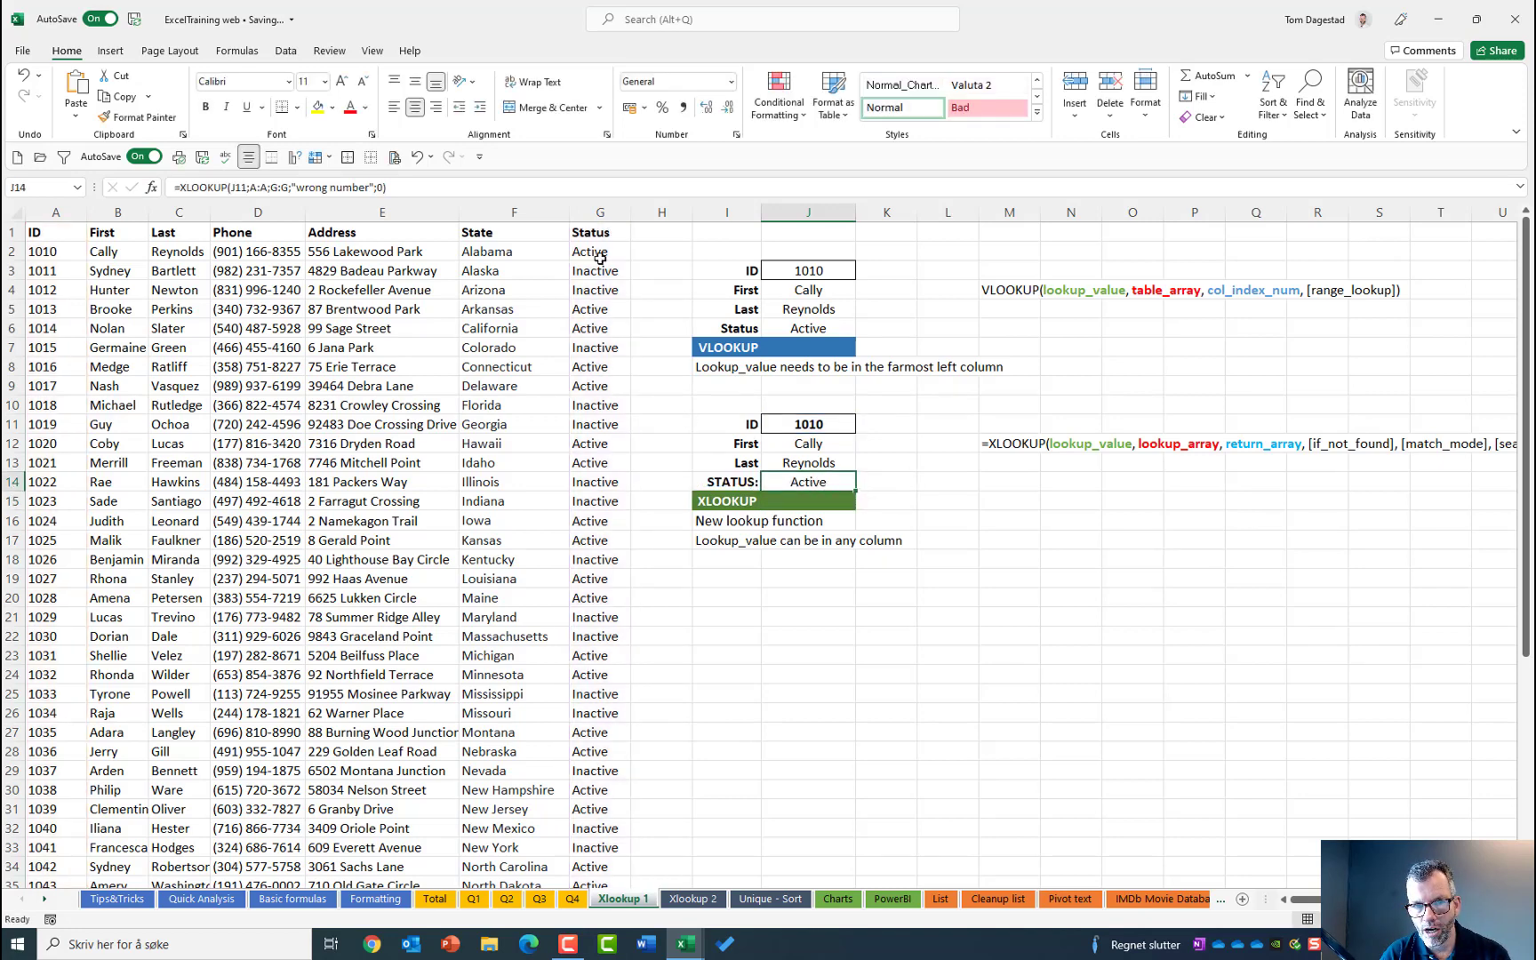
Set the XLOOKUP ID in J11 to the nonexistent number 10 to test the not-found handling.
double_click(816, 424)
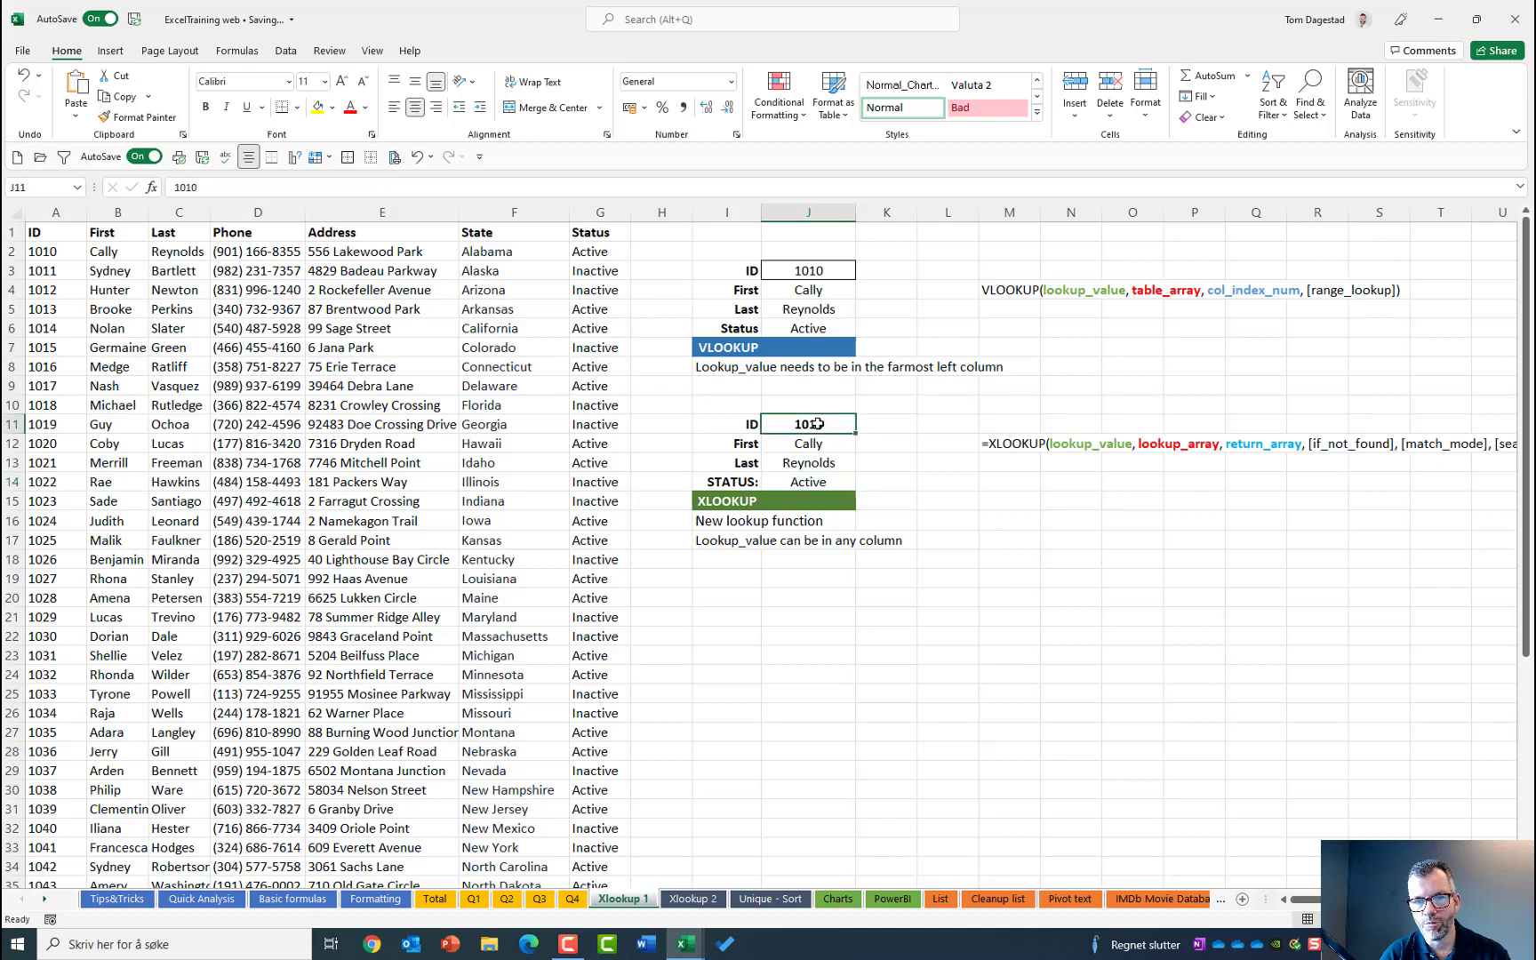
text(10)
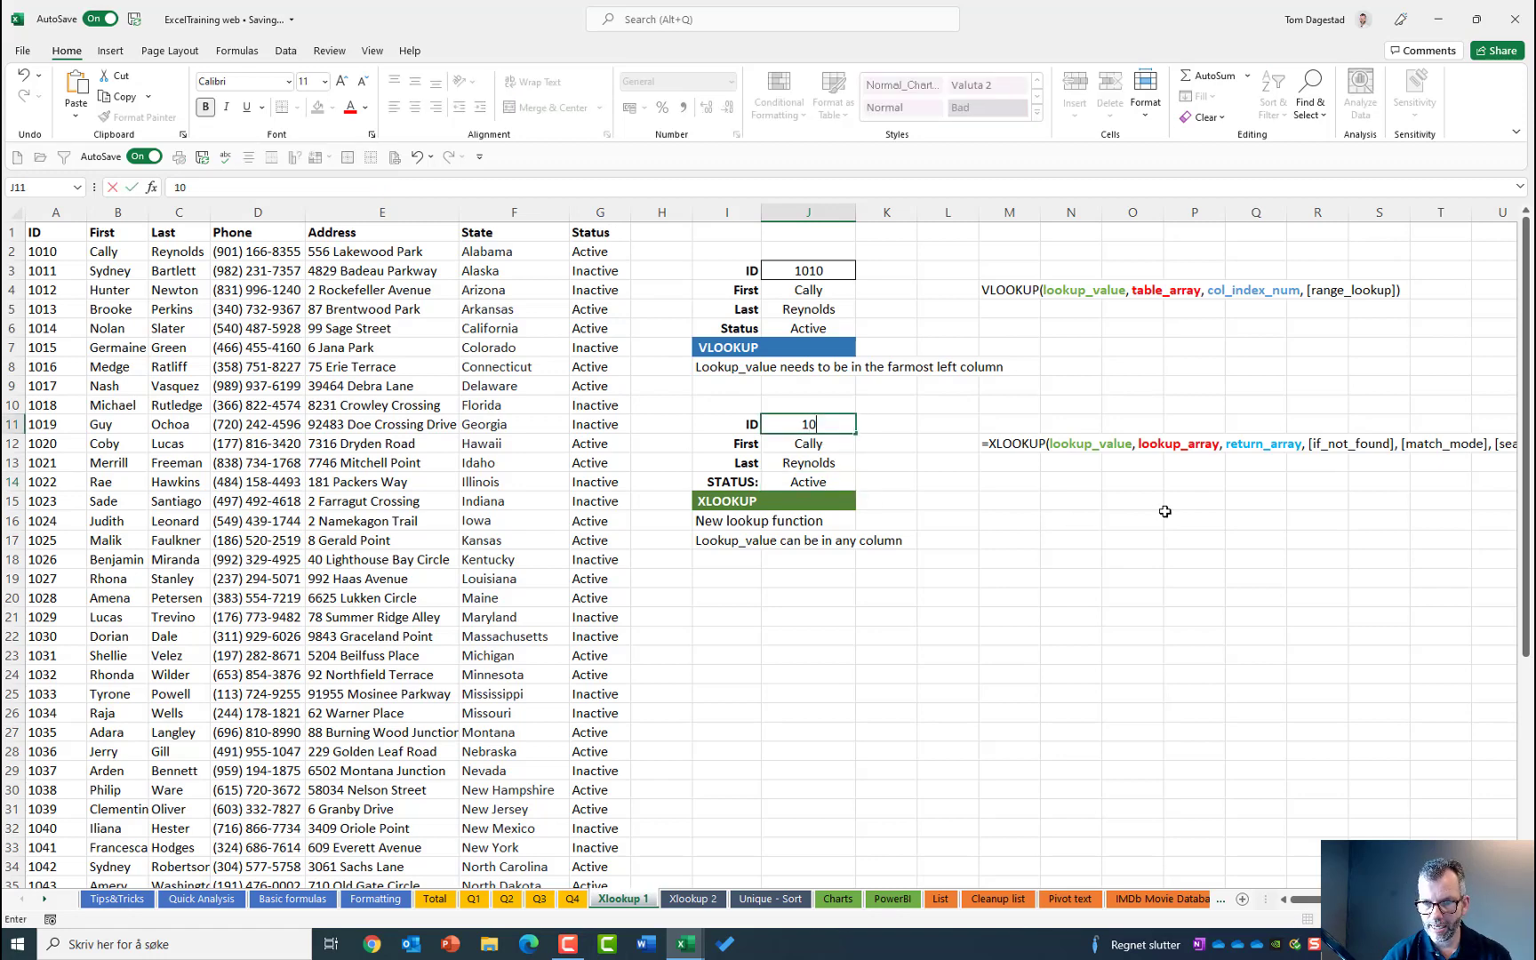
key(Return)
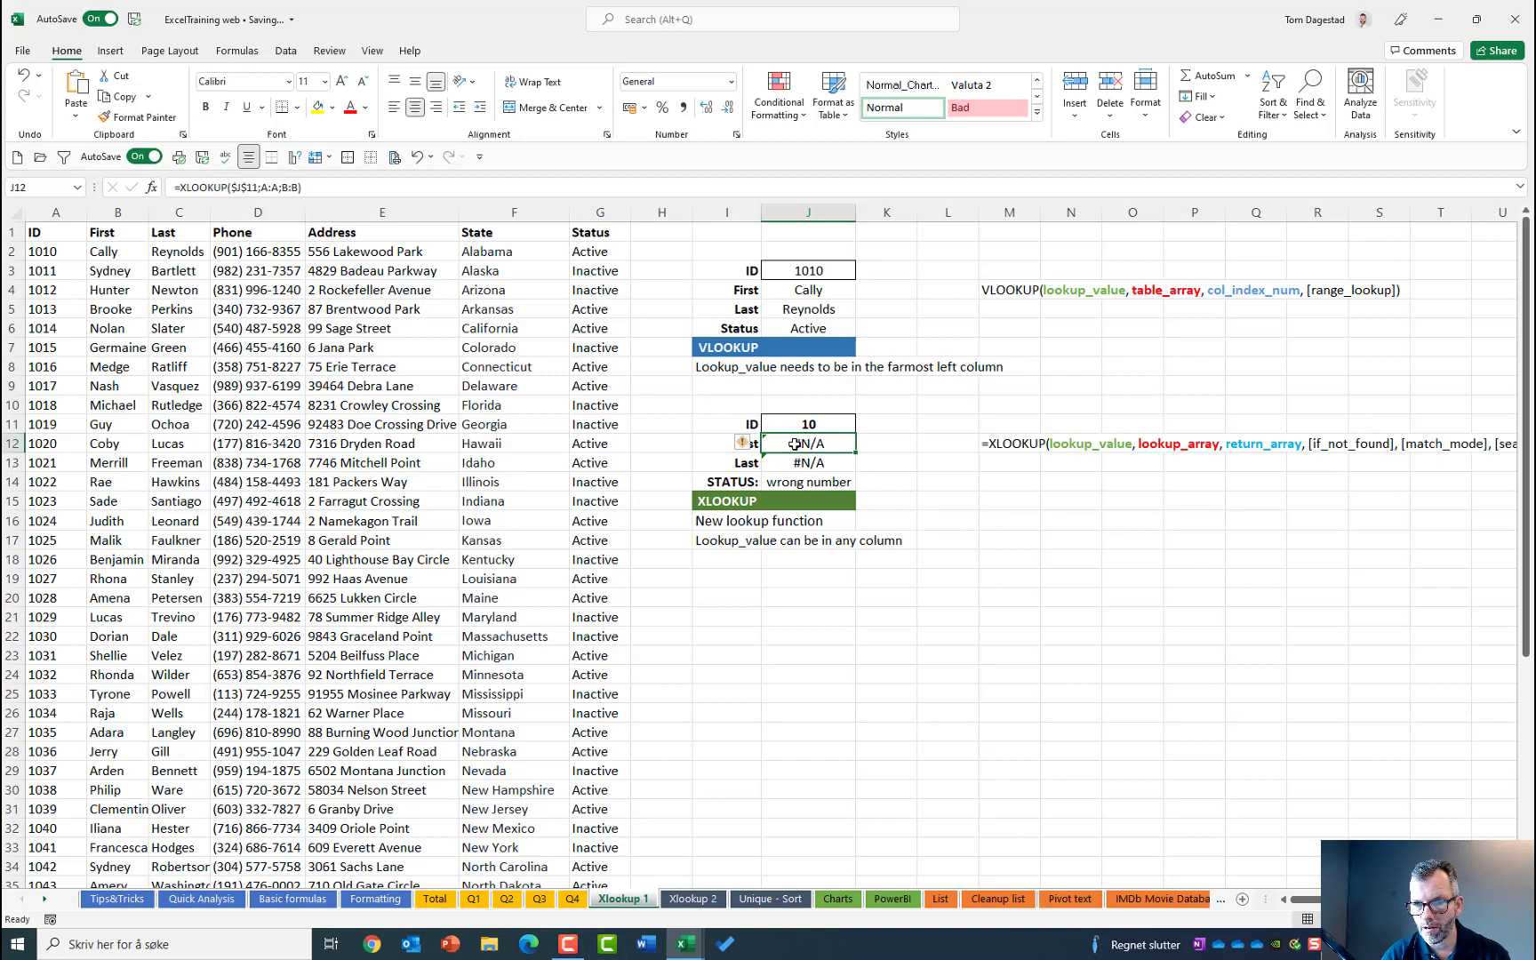
Compare the First, Last and Status results and examine the if_not_found argument inside the J14 formula.
drag(794, 444, 794, 457)
double_click(789, 482)
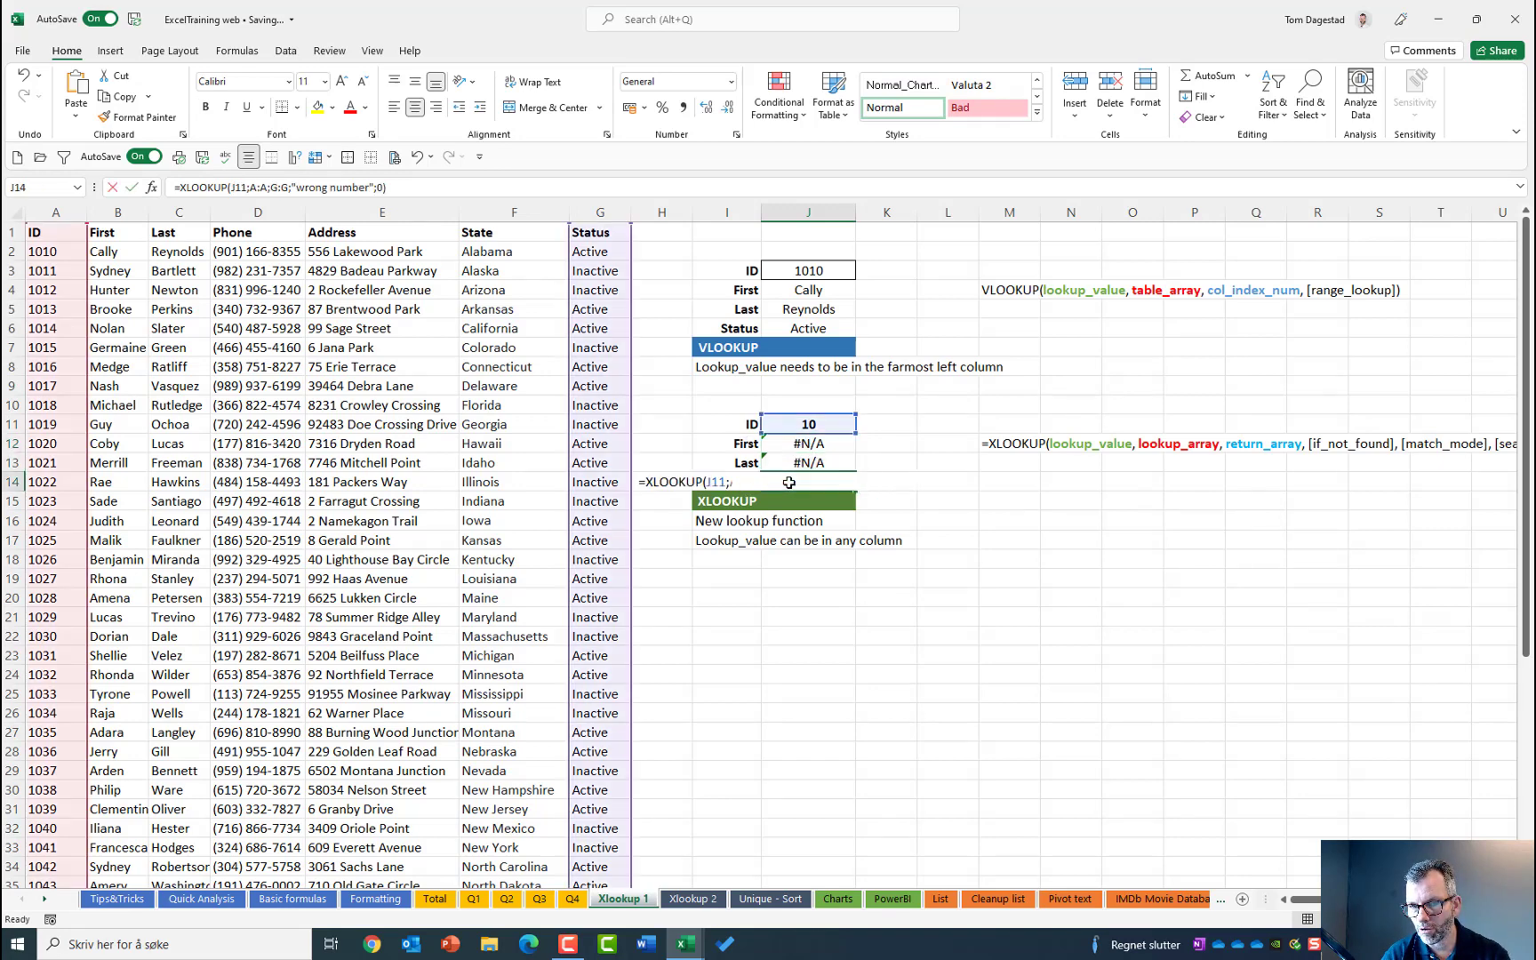
drag(780, 482, 877, 484)
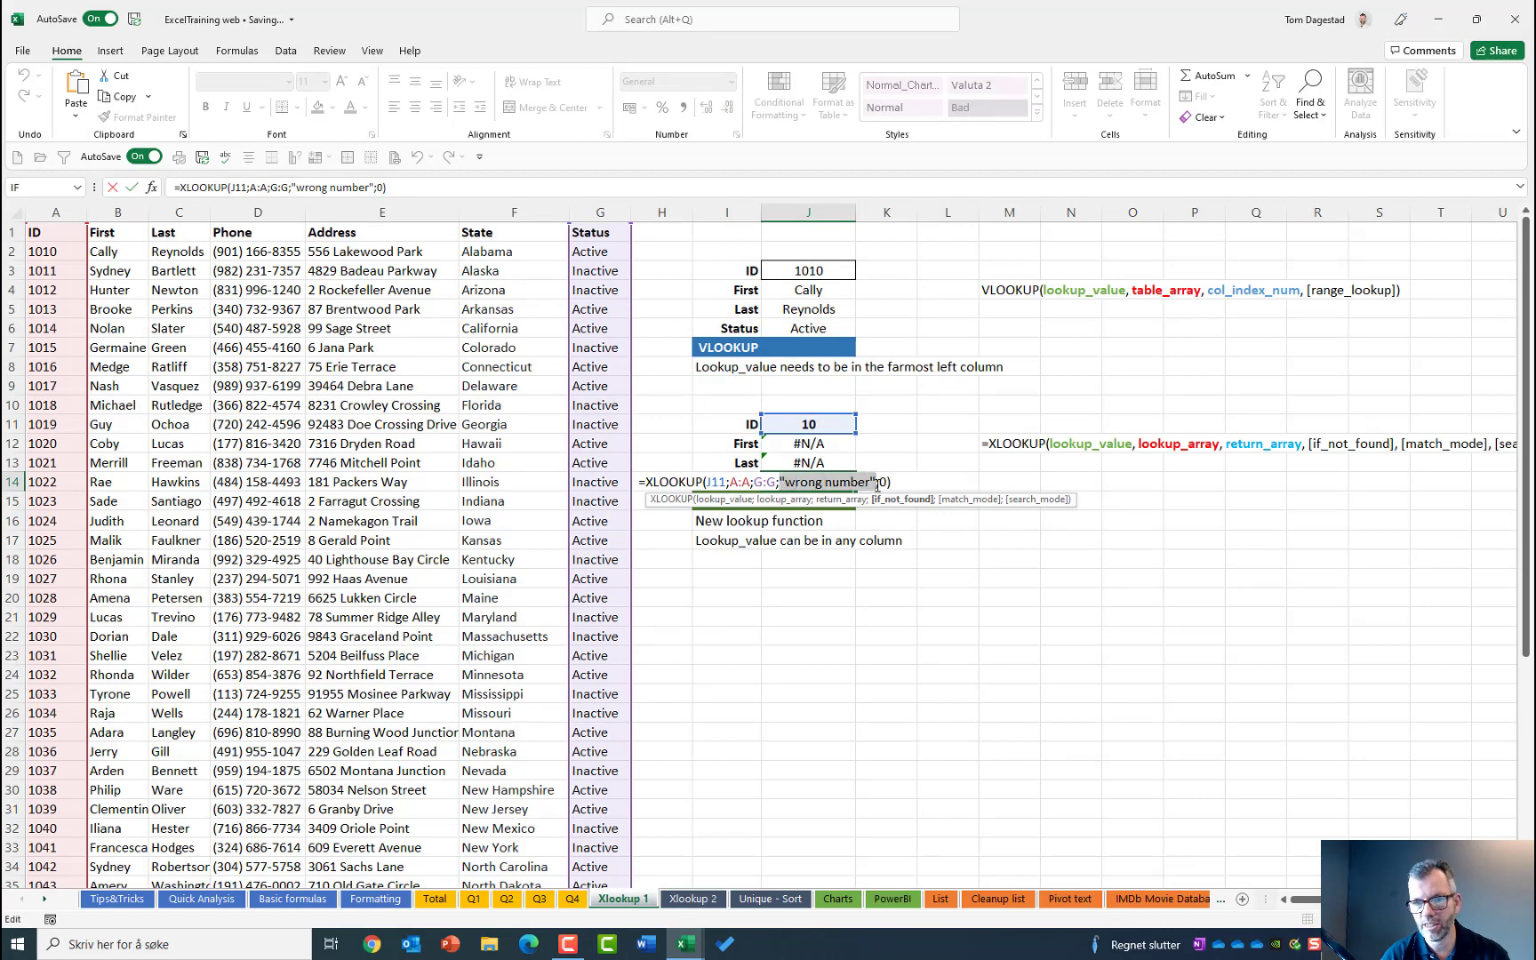
key(Return)
click(802, 444)
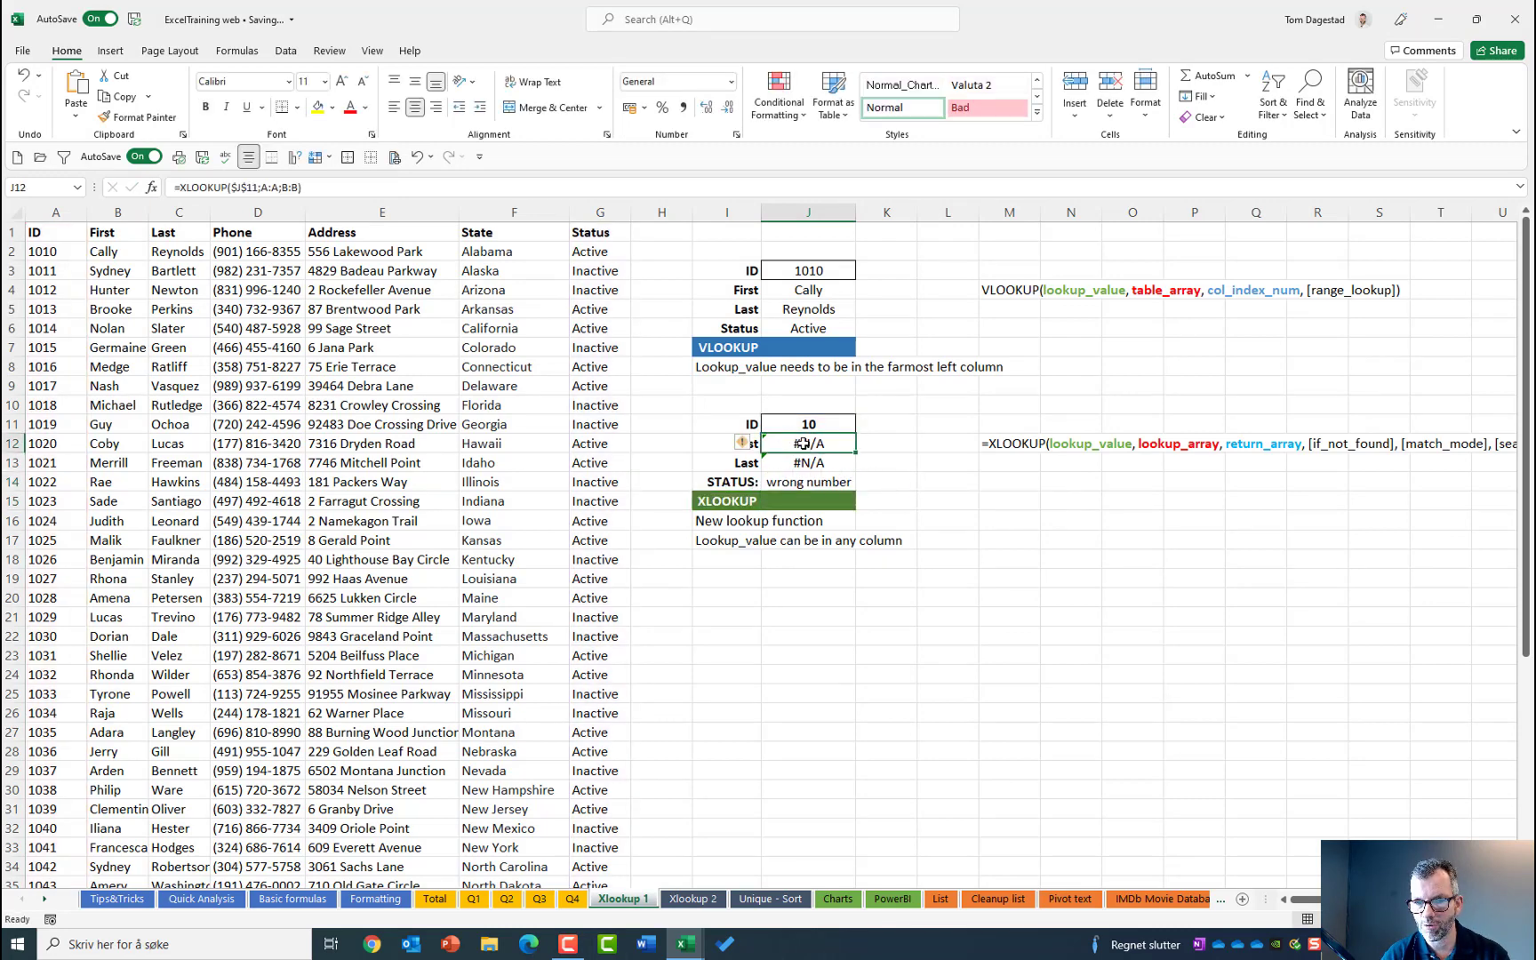
Set the XLOOKUP ID in J11 to 1025 and select the XLOOKUP syntax note in M12.
click(798, 423)
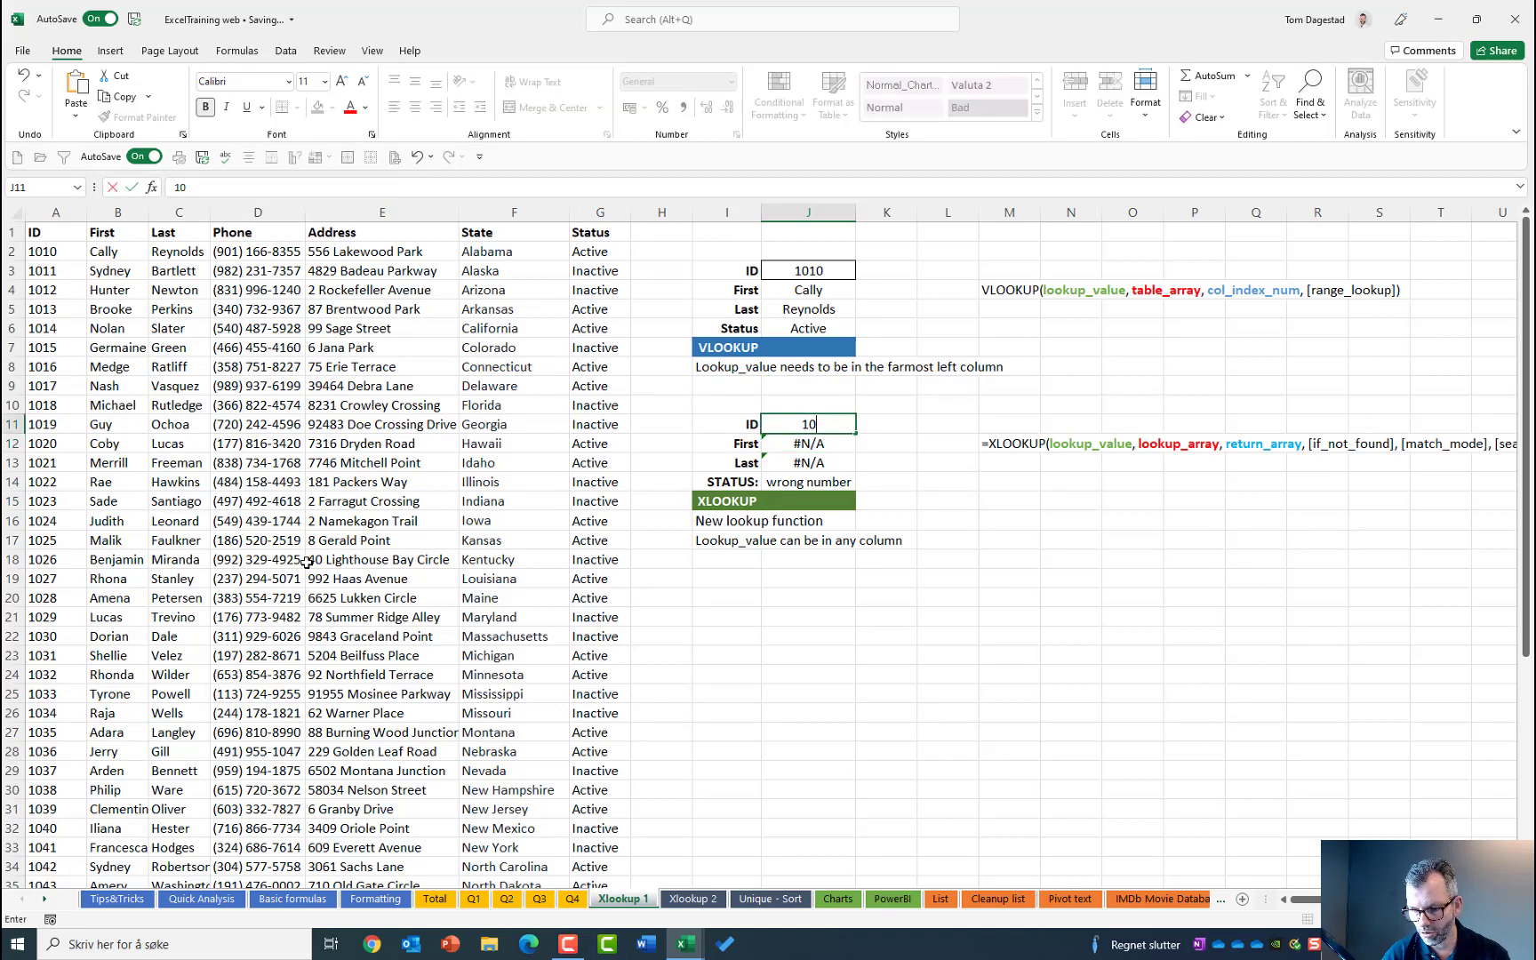
text(25)
key(Return)
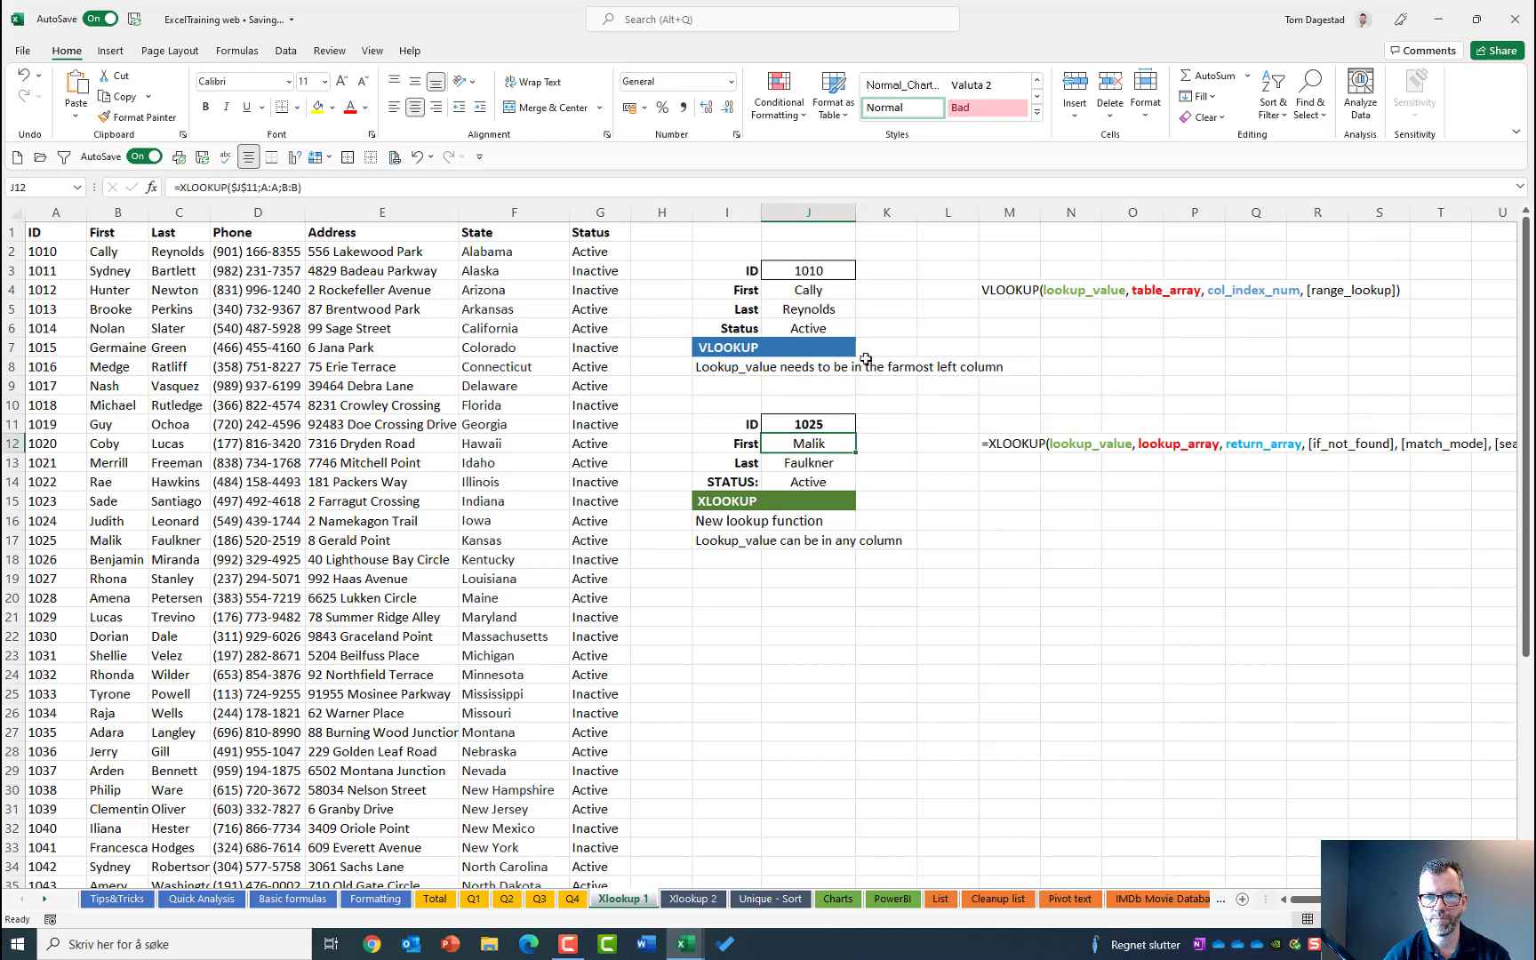
click(798, 425)
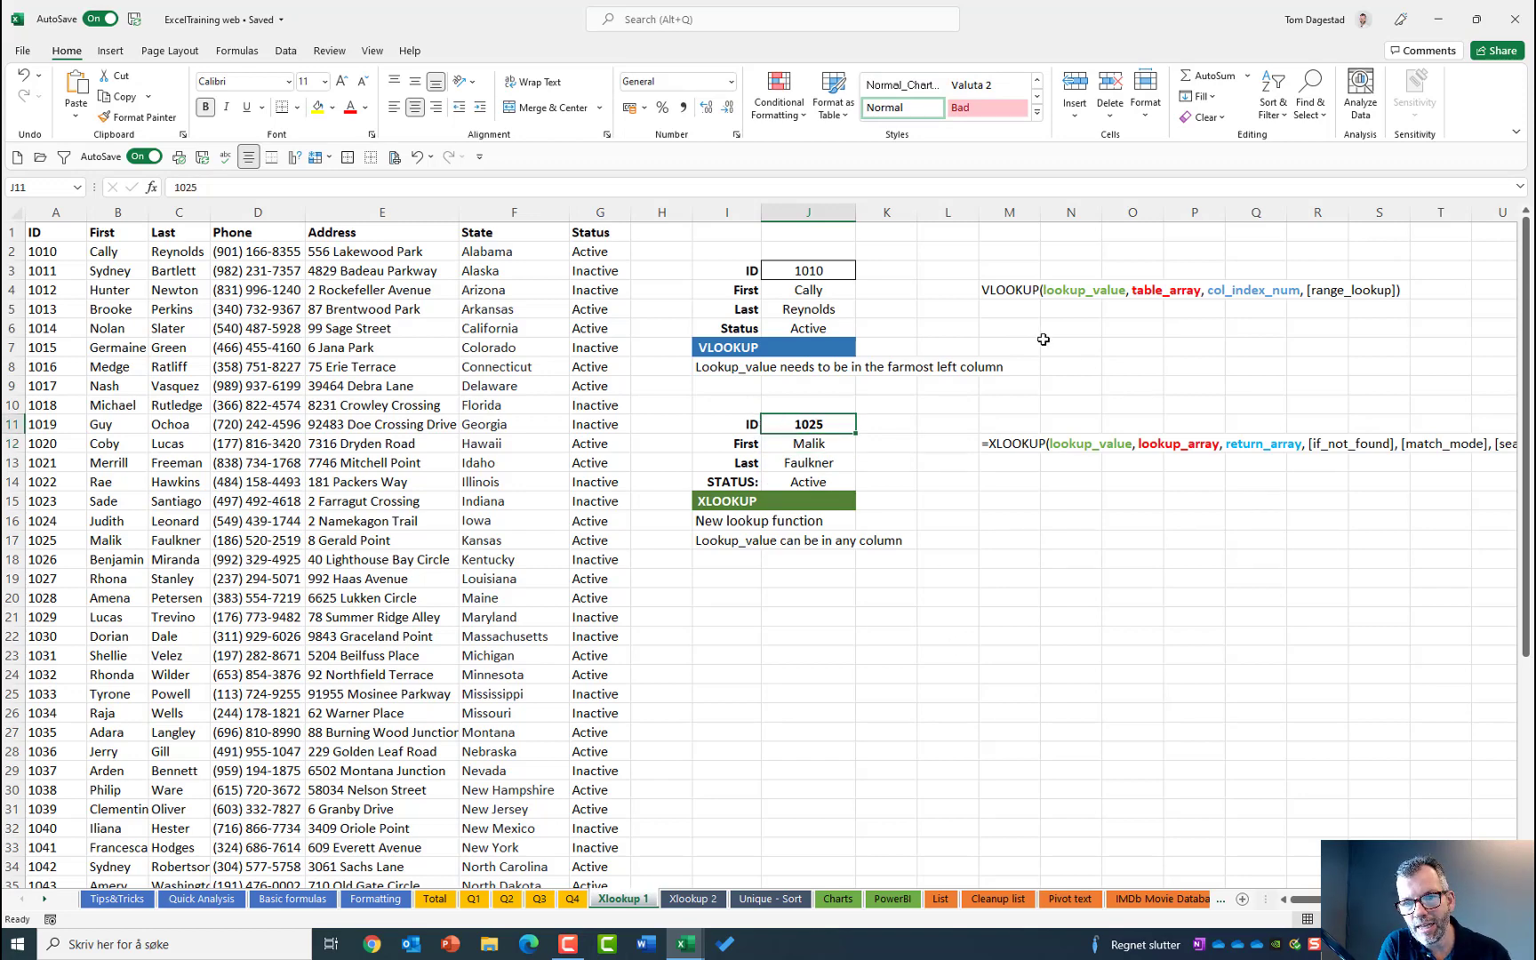
click(992, 443)
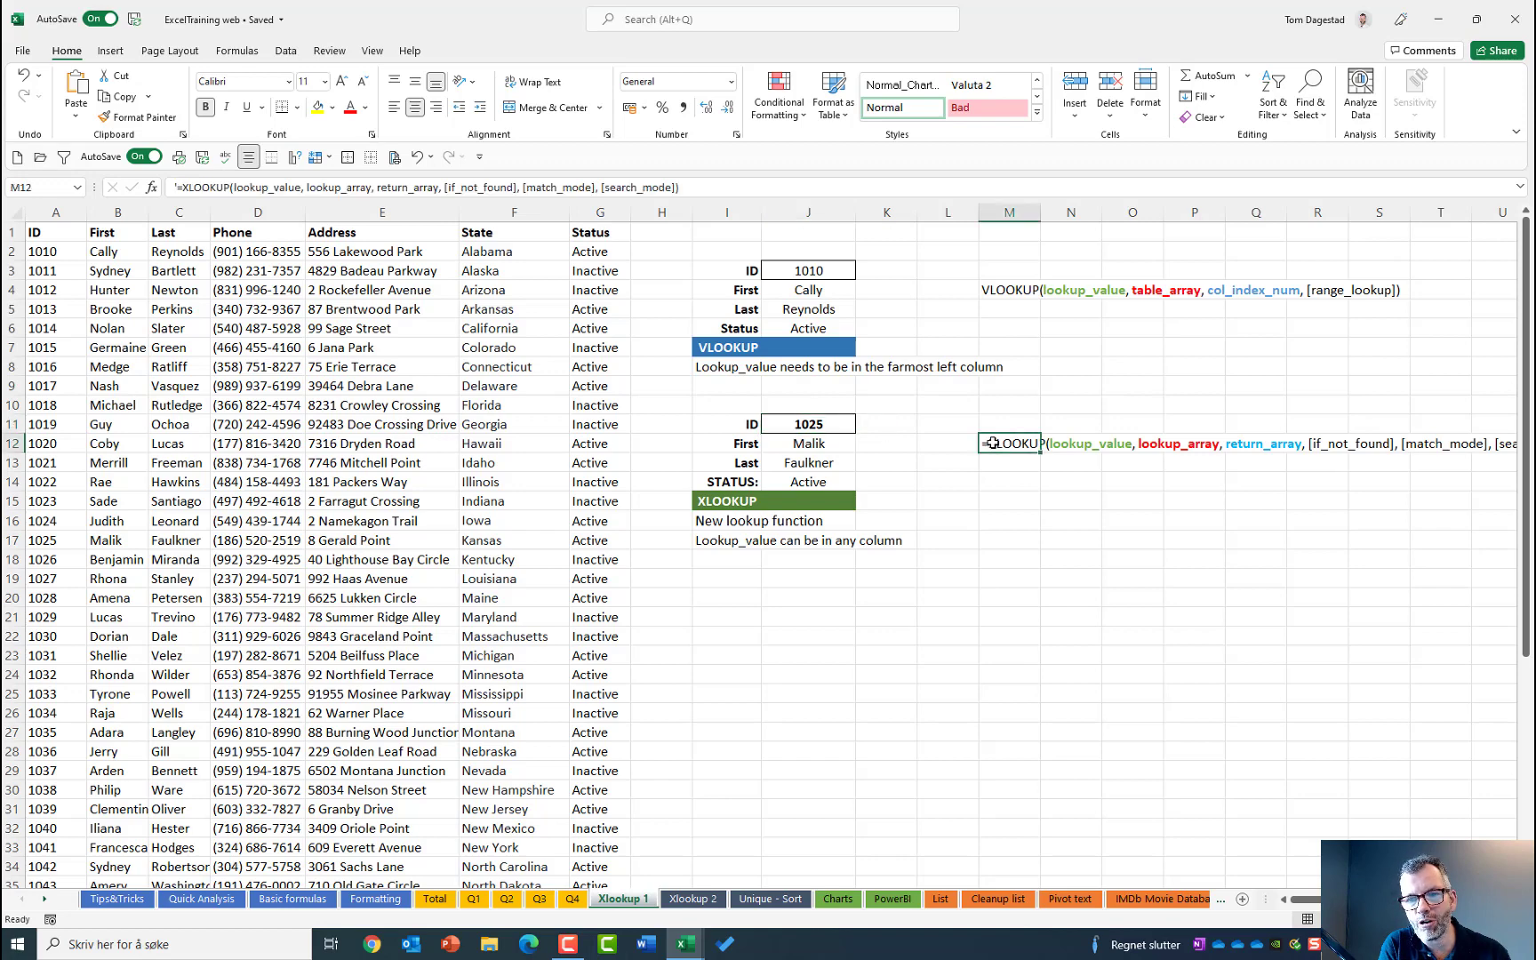